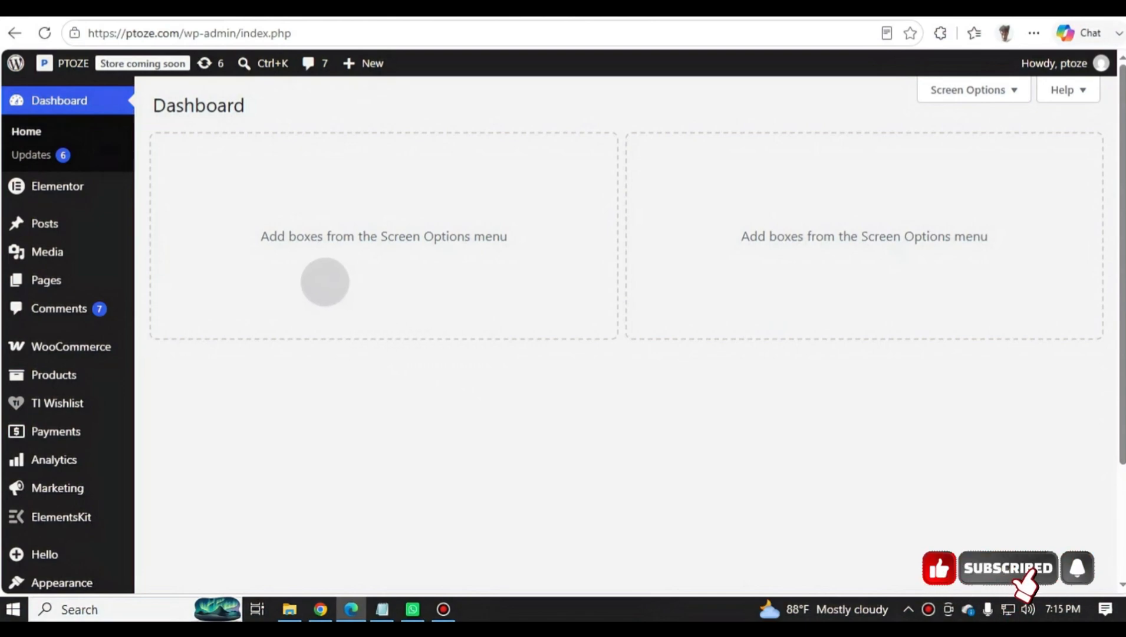
Step: Open the store's product categories page
scroll(321, 281, "down", 2)
mouse_move(65, 292)
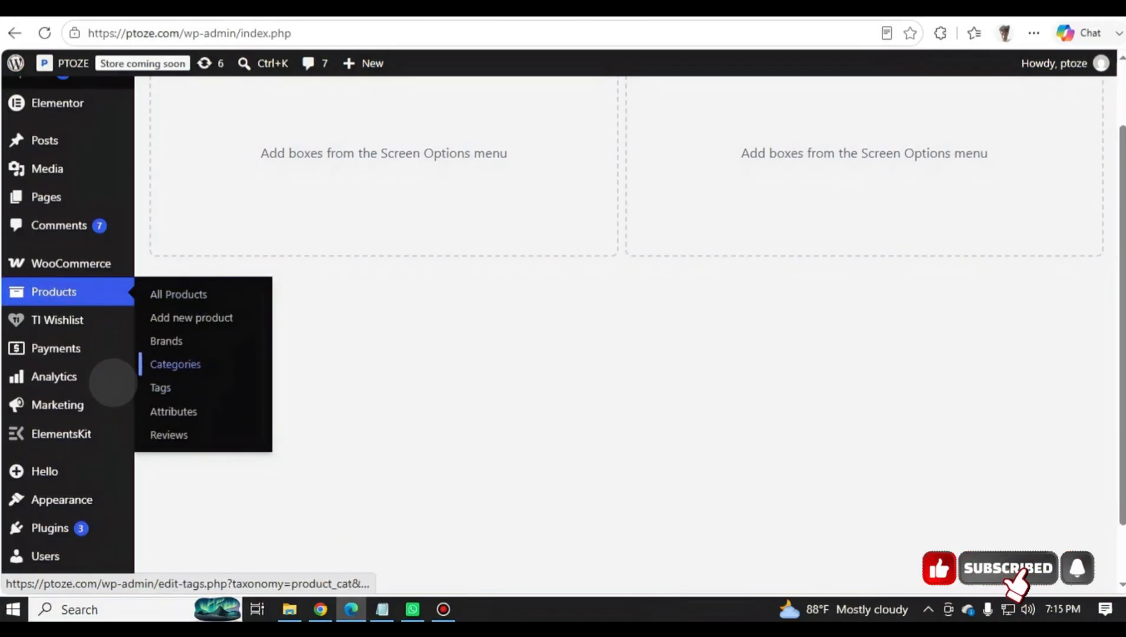
left_click(215, 364)
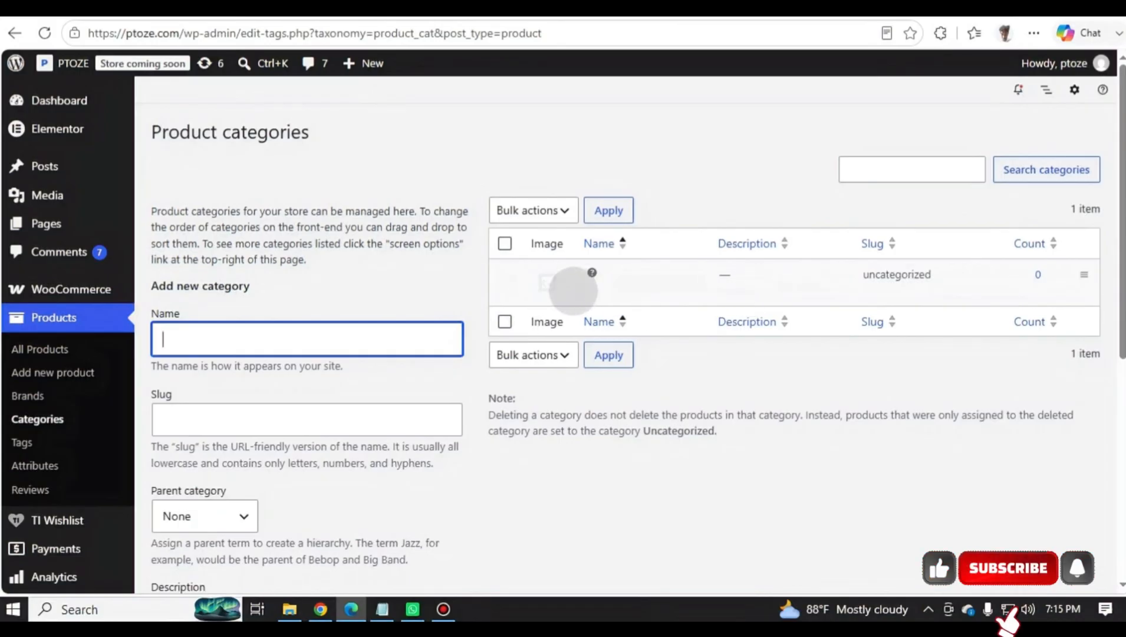
Step: Name the new product category T-Shirt and copy that name into its slug
mouse_move(591, 275)
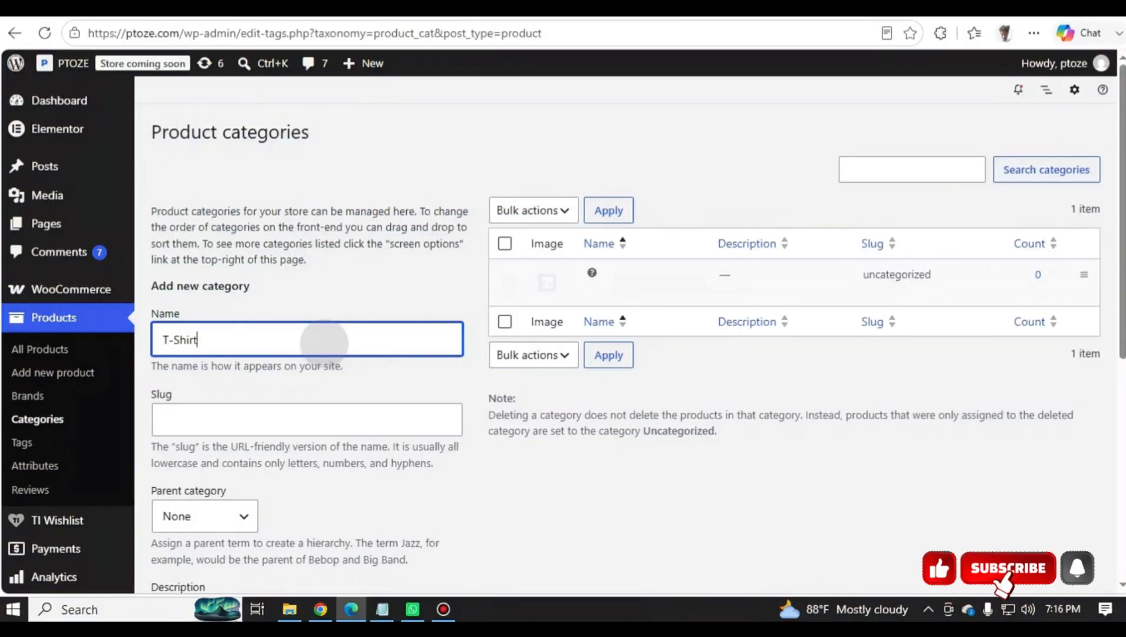
scroll(259, 341, "down", 1)
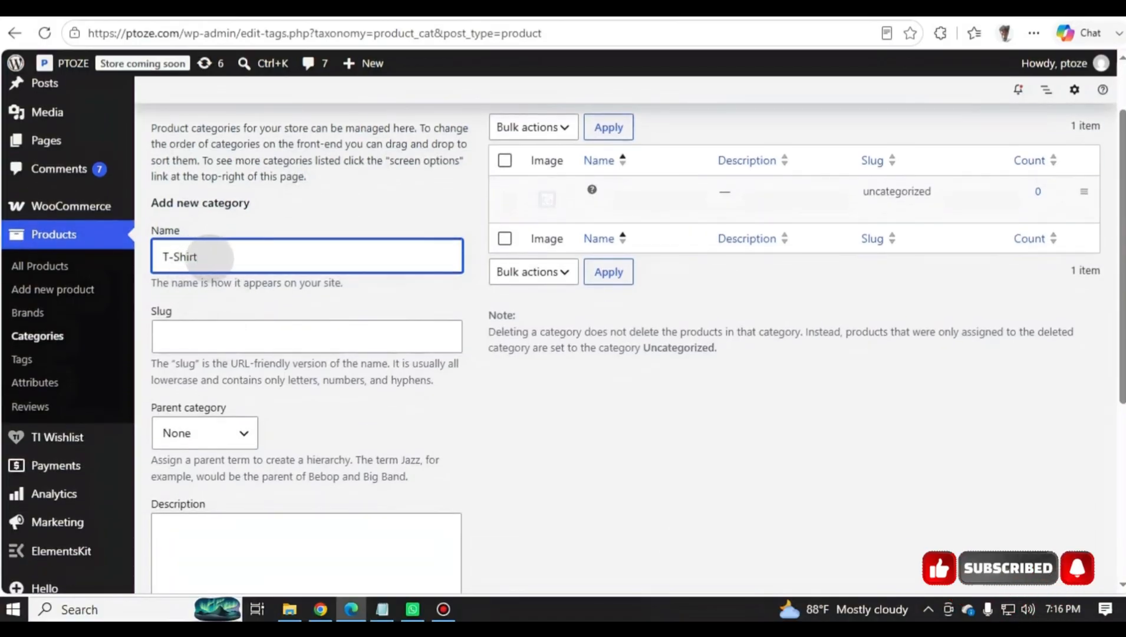
left_click(209, 330)
left_click_drag(204, 256, 151, 258)
key("ctrl+c")
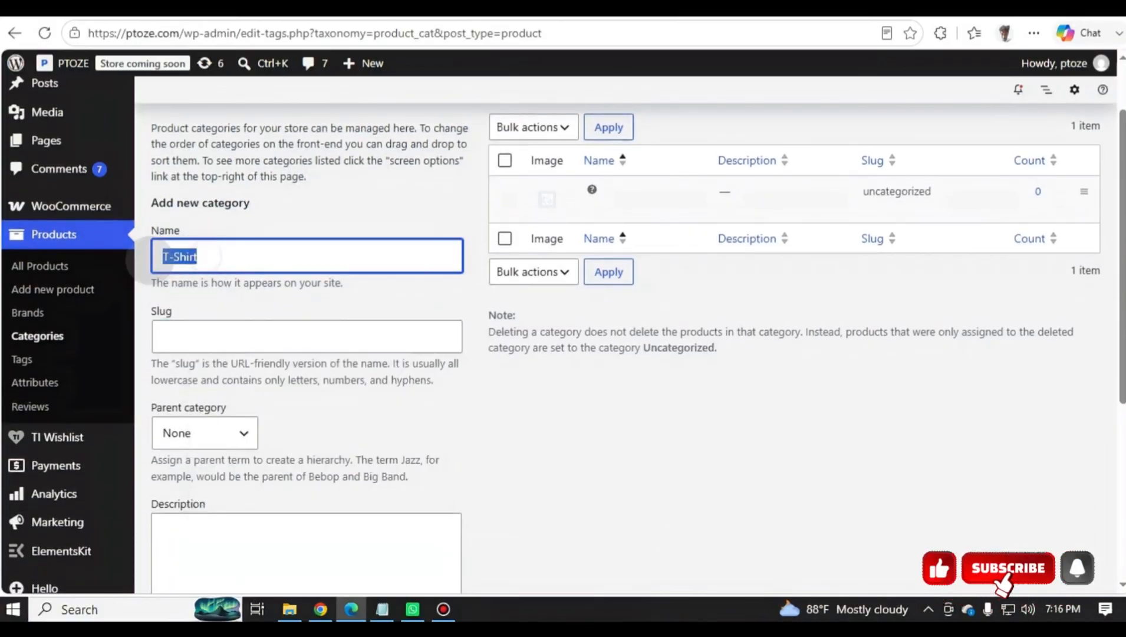
left_click(197, 336)
key("ctrl+v")
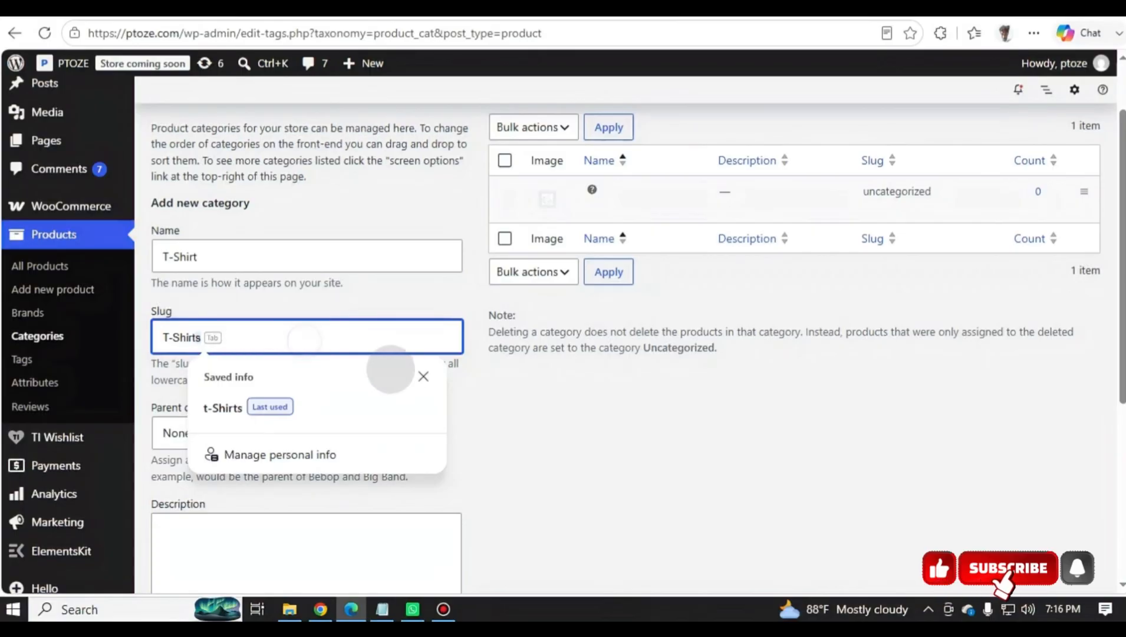
Step: Dismiss the saved-info suggestion and change the new category's slug to lowercase t-shirt
left_click(423, 376)
left_click(165, 337)
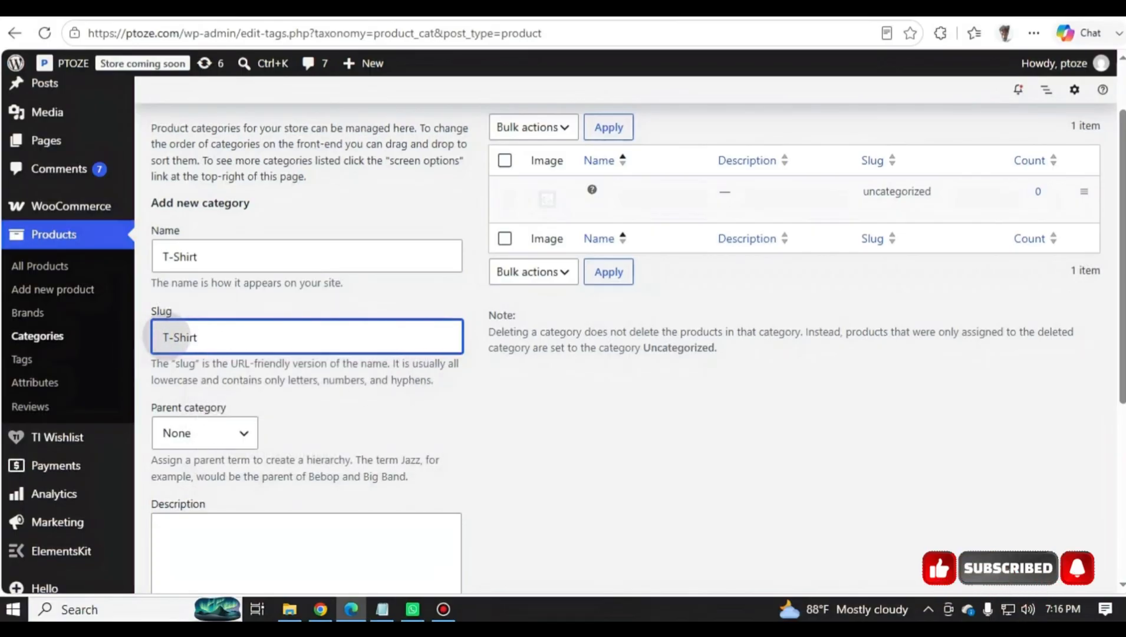
mouse_move(170, 337)
left_mouse_down()
mouse_move(161, 340)
mouse_move(171, 336)
left_mouse_up()
type("t-s")
left_click(230, 335)
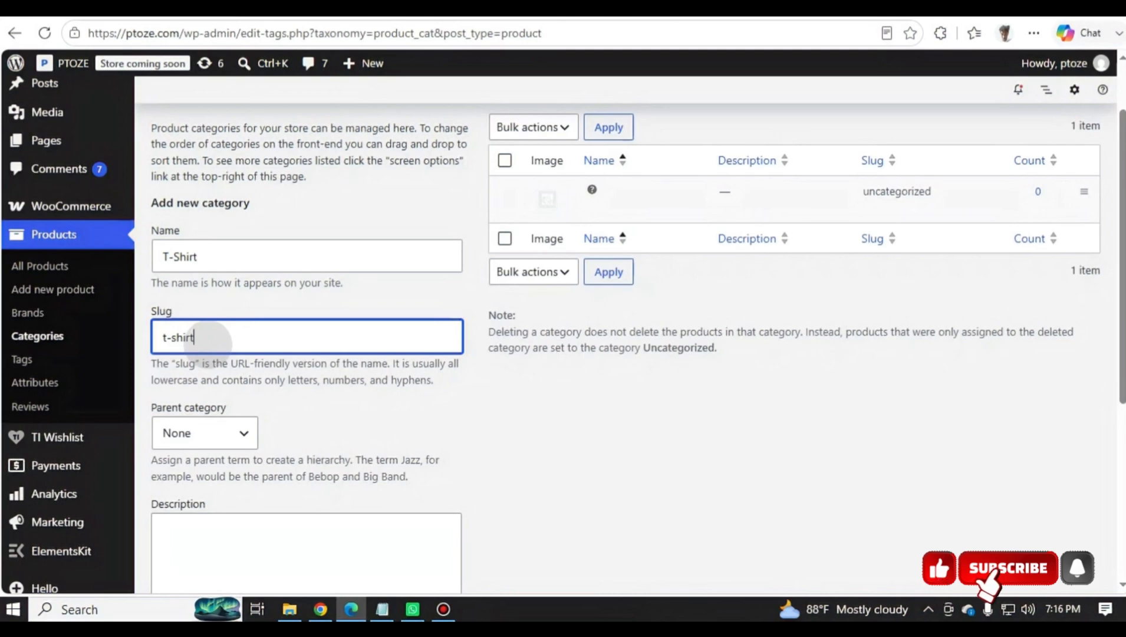
Step: Try Uncategorized as the T-Shirt category's parent, and set the parent category back to None
scroll(230, 424, "down", 5)
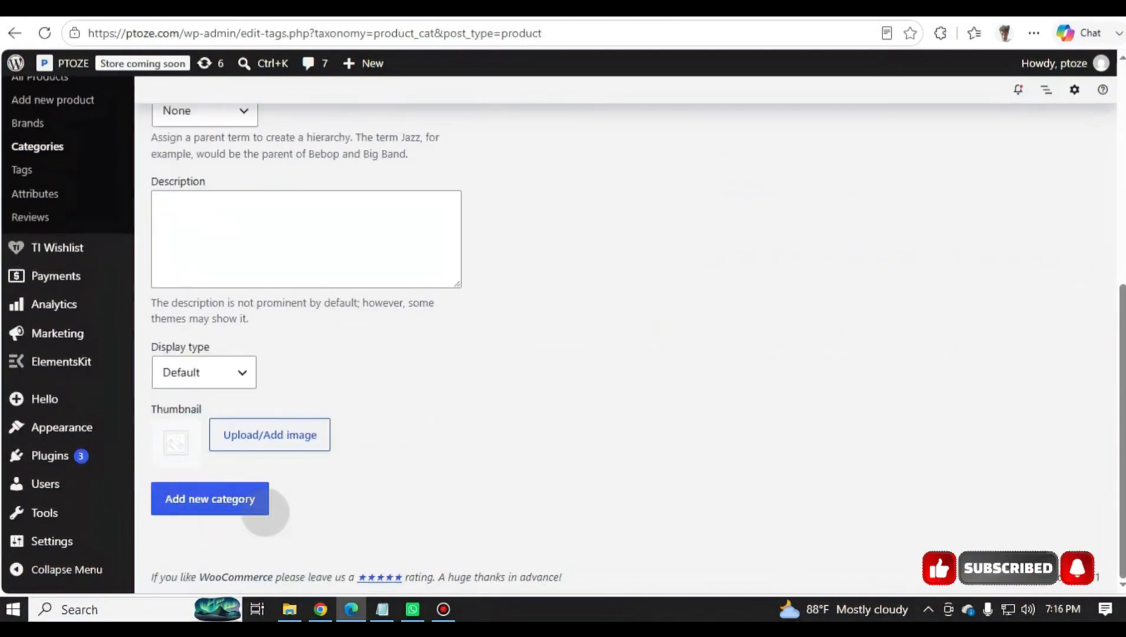
scroll(219, 513, "up", 6)
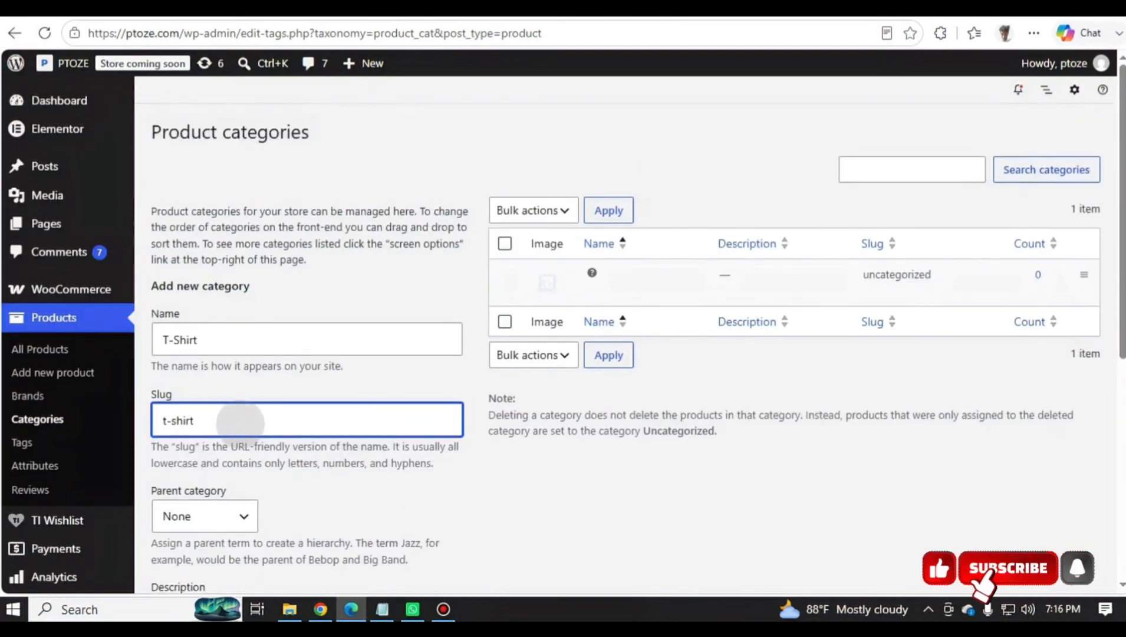
scroll(238, 427, "down", 1)
scroll(239, 415, "down", 3)
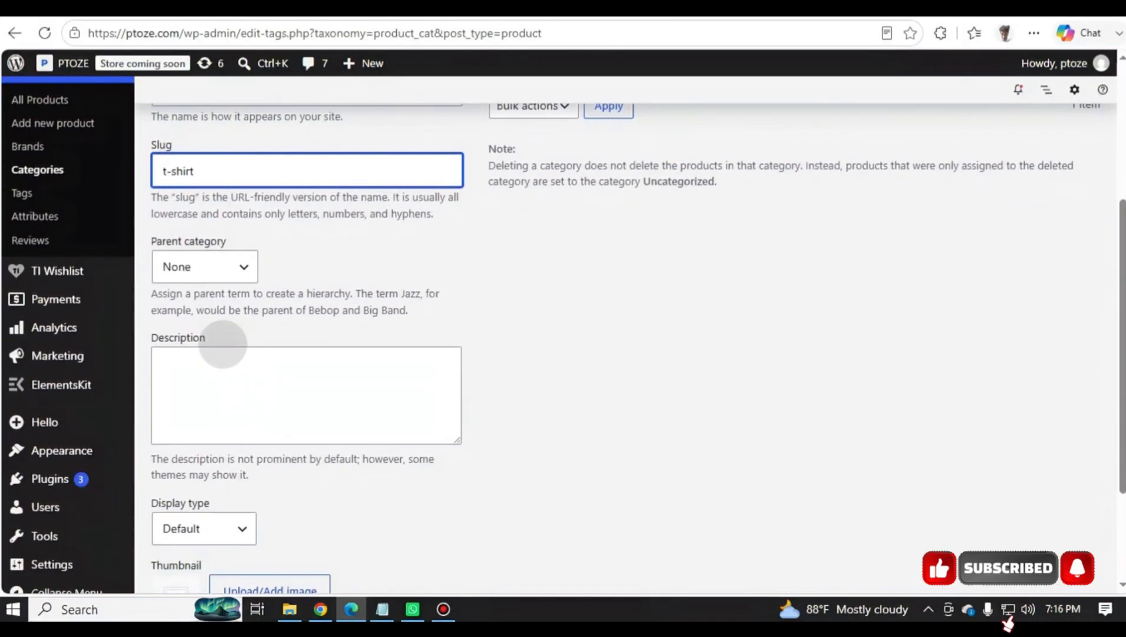
left_click(219, 266)
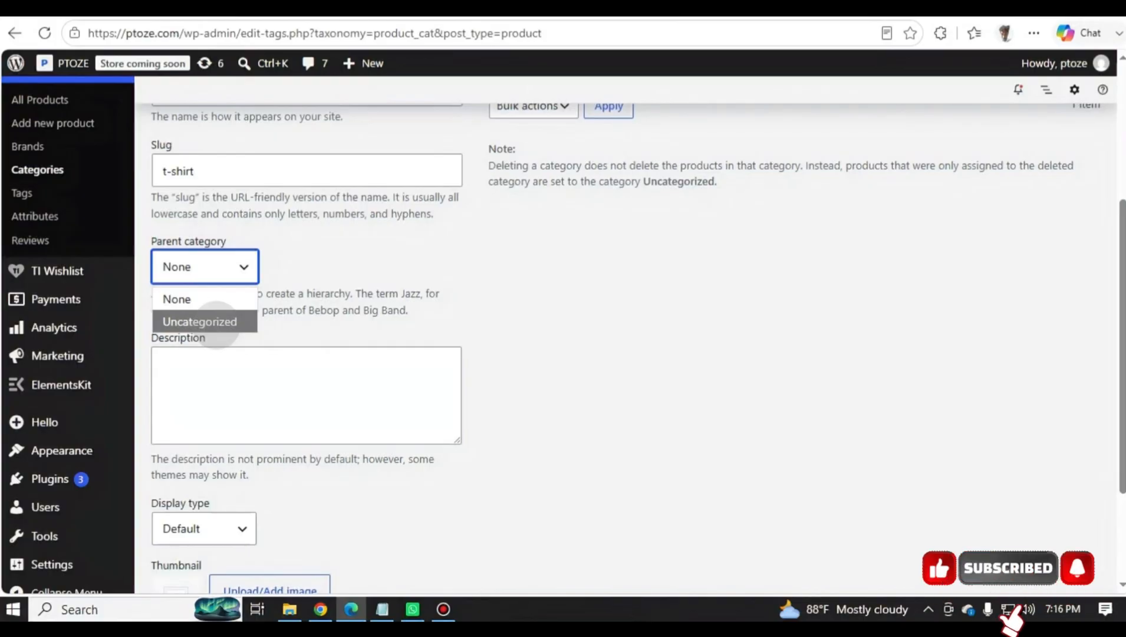
scroll(216, 318, "up", 3)
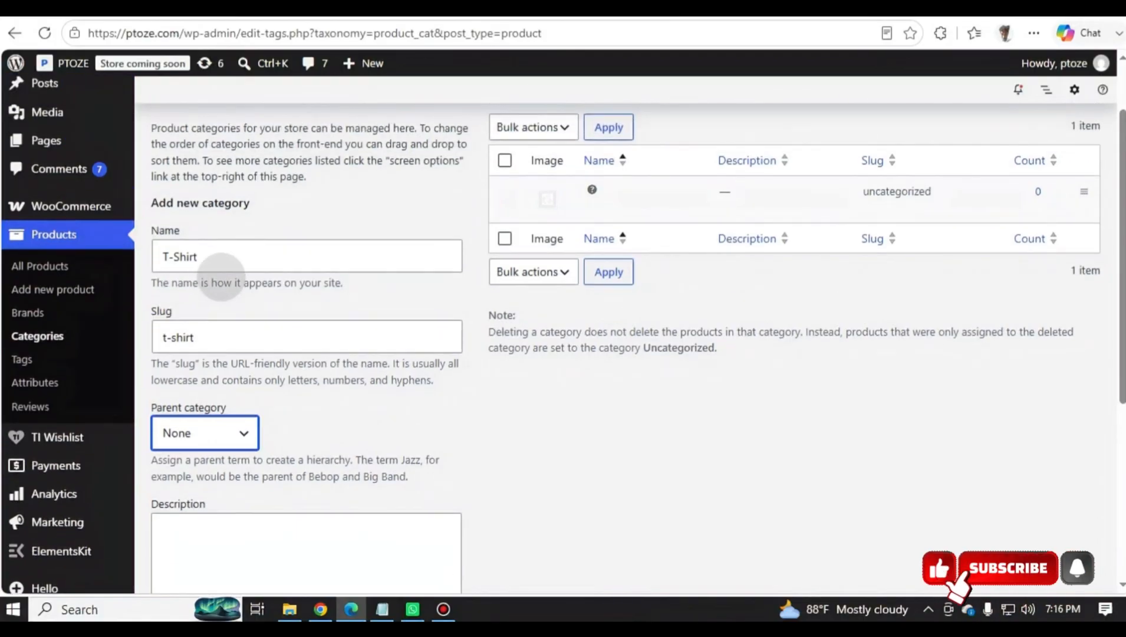
scroll(215, 294, "down", 2)
left_click(194, 350)
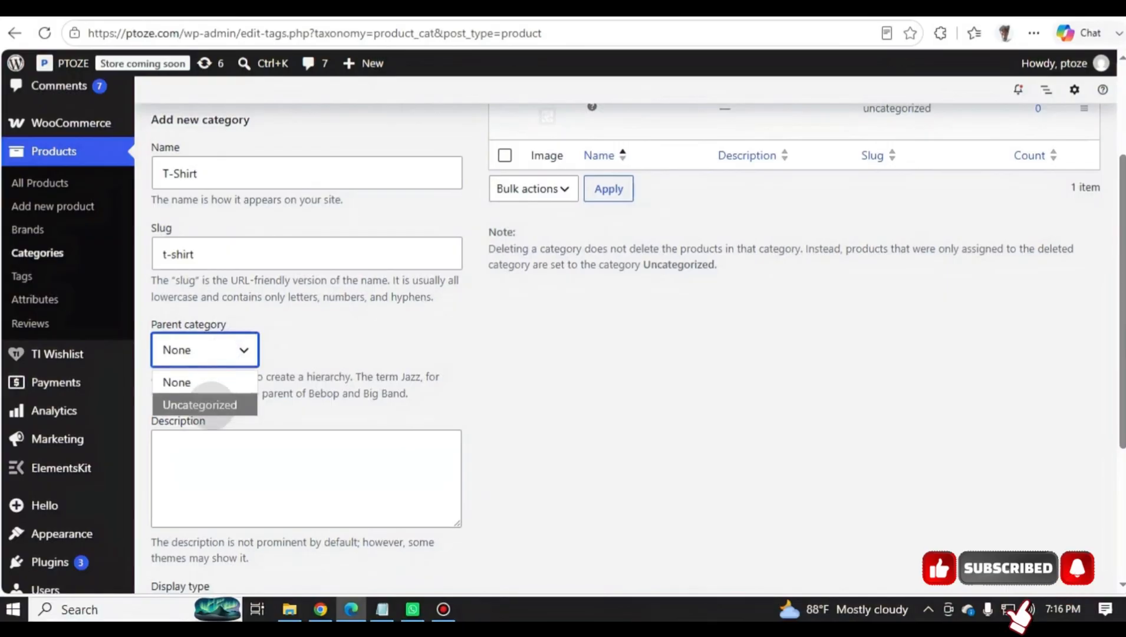
left_click(211, 405)
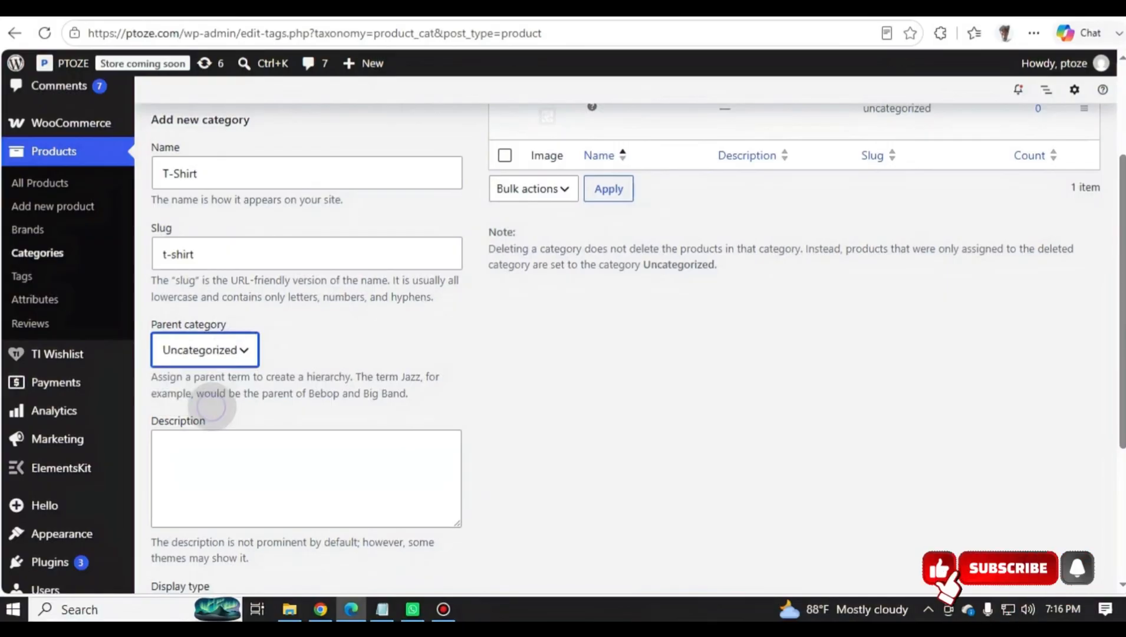
left_click(228, 350)
left_click(215, 381)
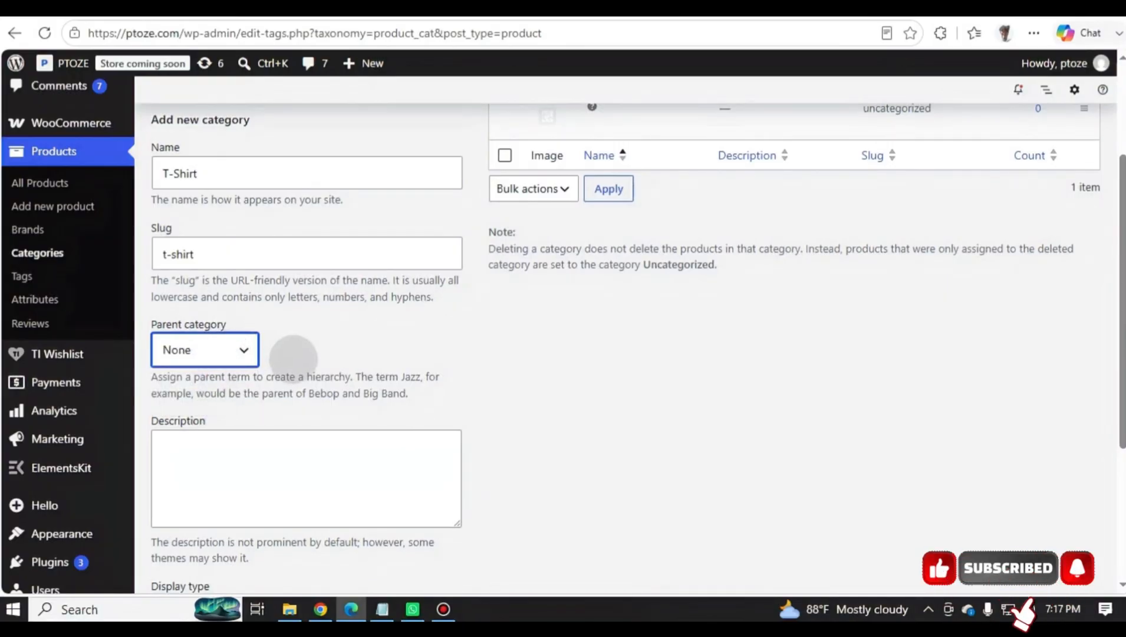
Step: Enter "This all about the category." as the T-Shirt category's description
scroll(289, 363, "down", 3)
left_click(219, 287)
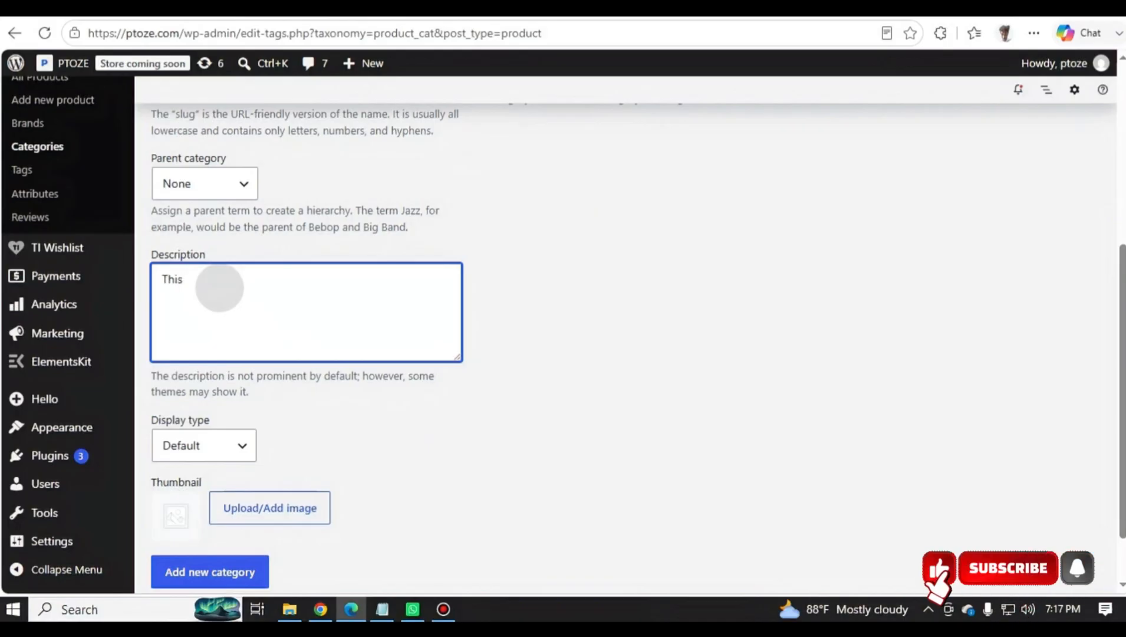
type("This i")
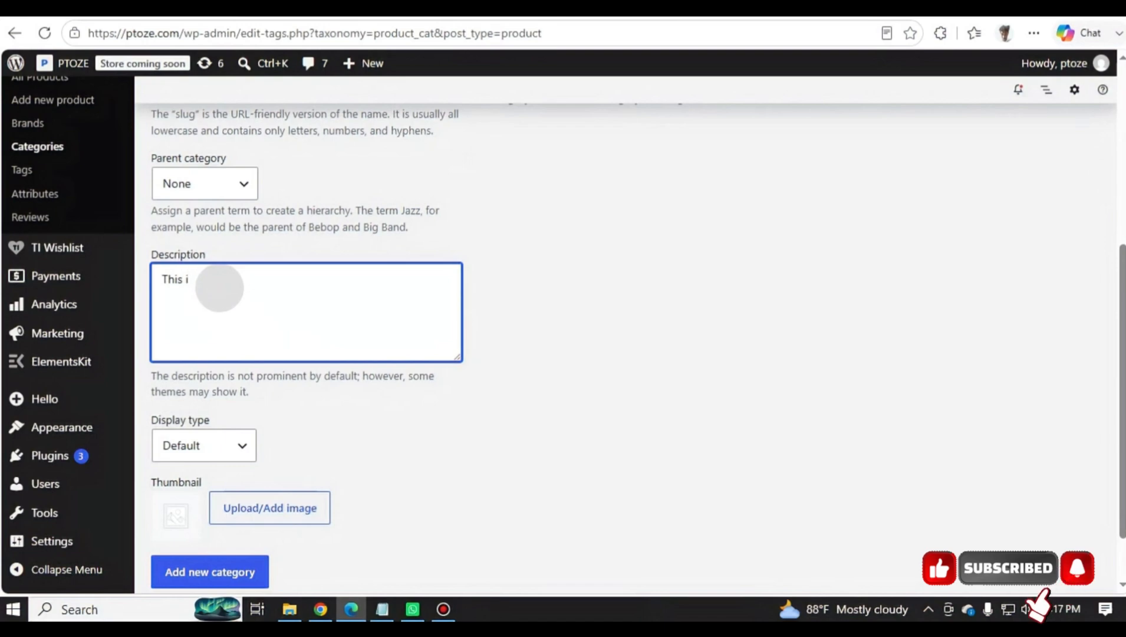
type("sll about t")
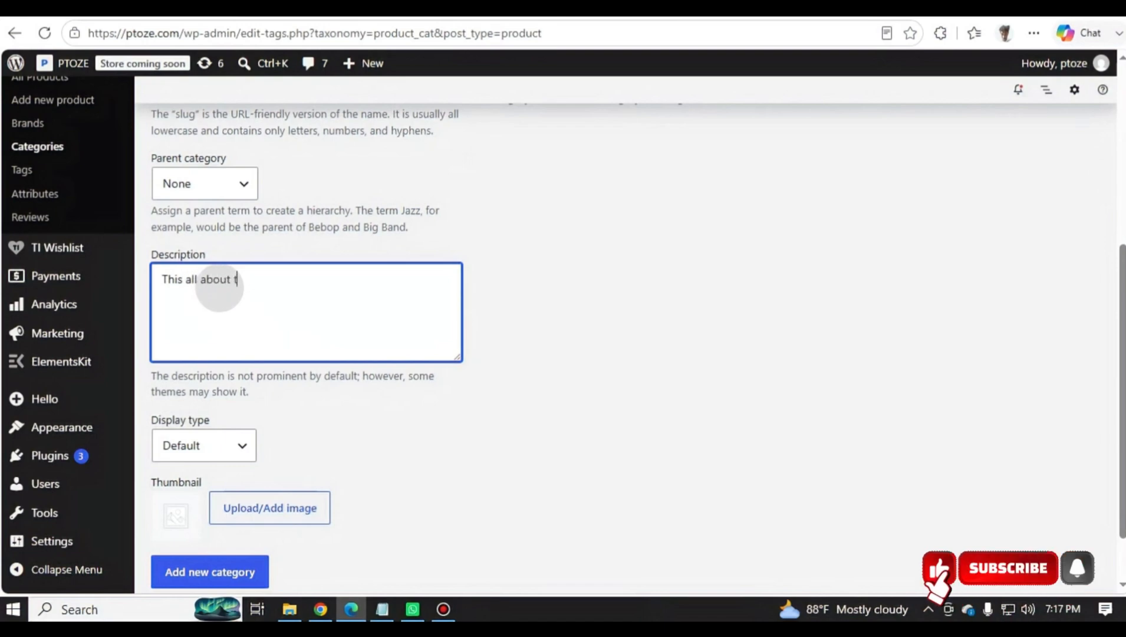
type("he category")
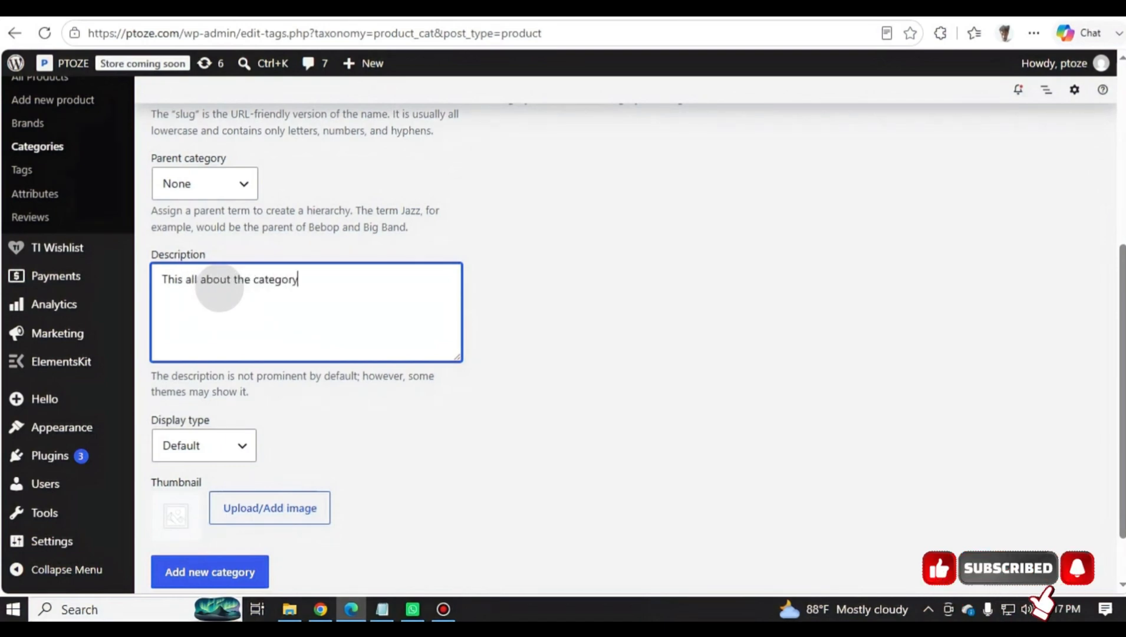
type(".")
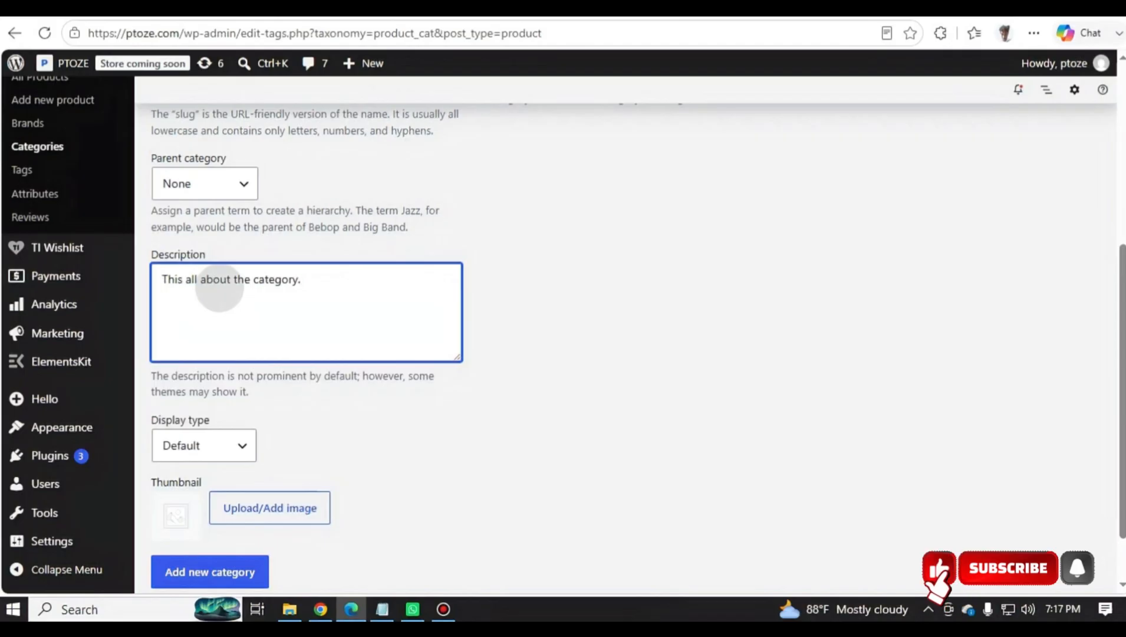
scroll(226, 254, "down", 1)
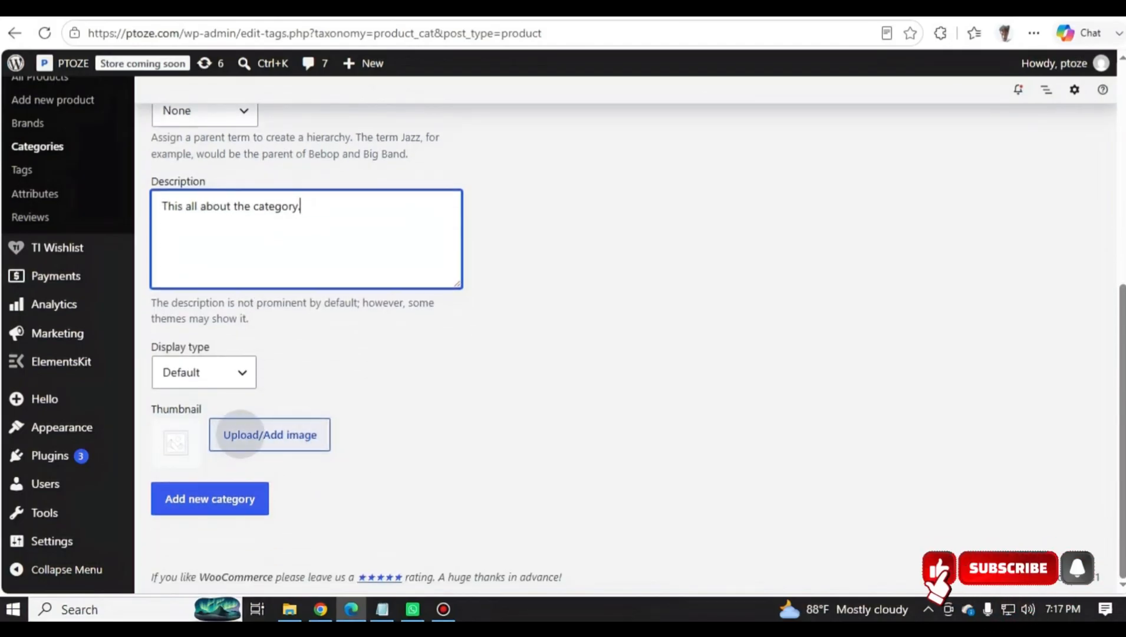
left_click(321, 434)
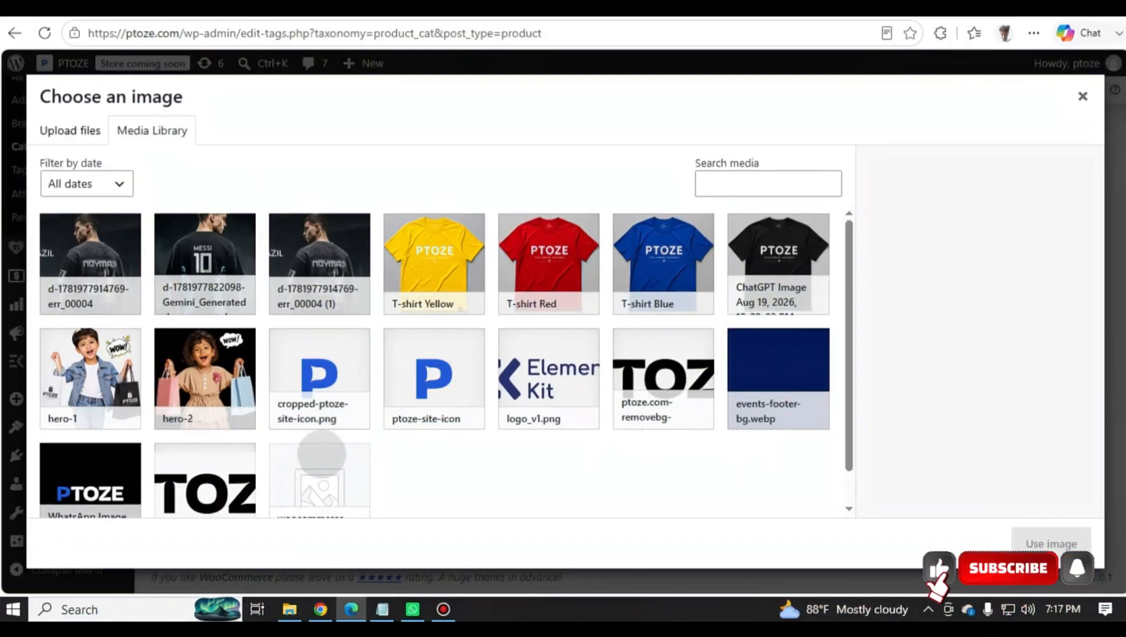
left_click(330, 251)
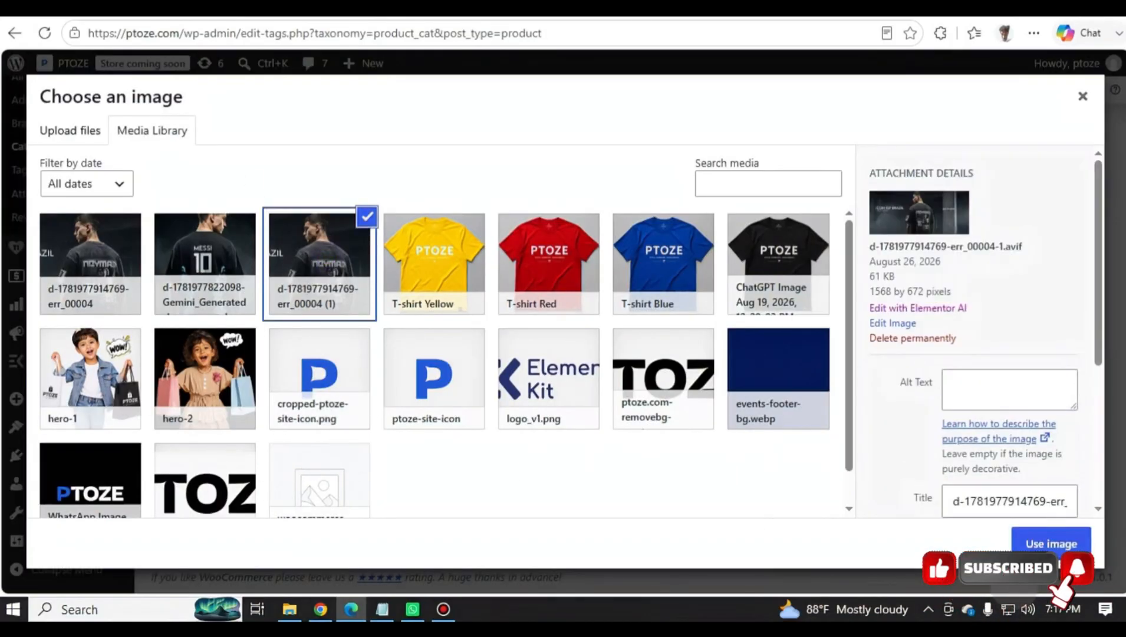
left_click(1051, 543)
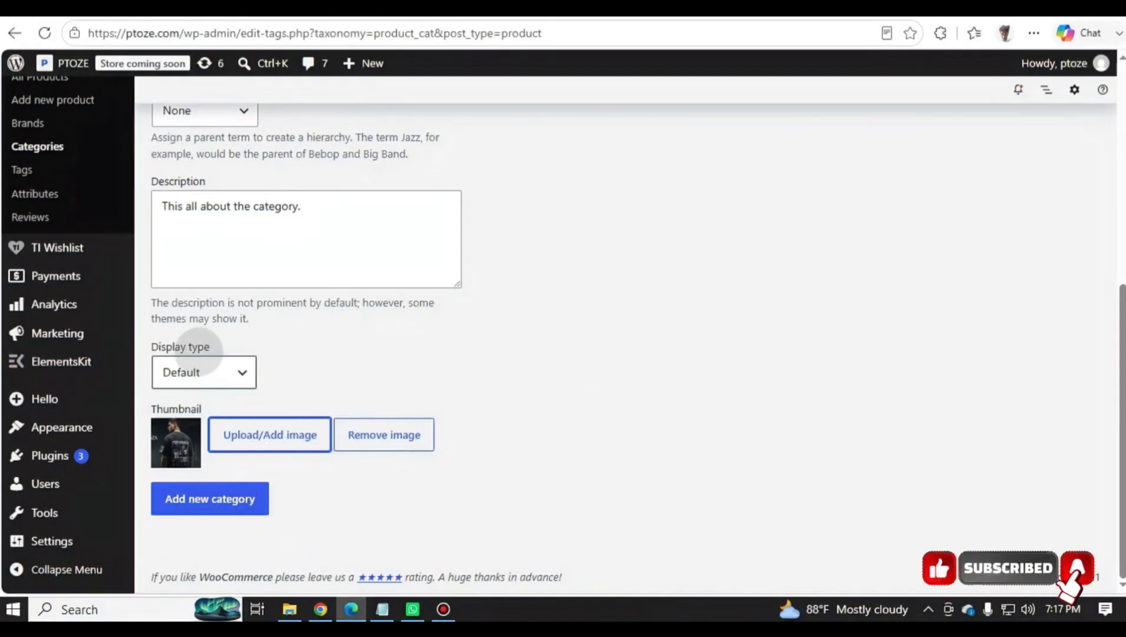
Step: Keep the display type at Default and add the T-Shirt category to the store
left_click(219, 370)
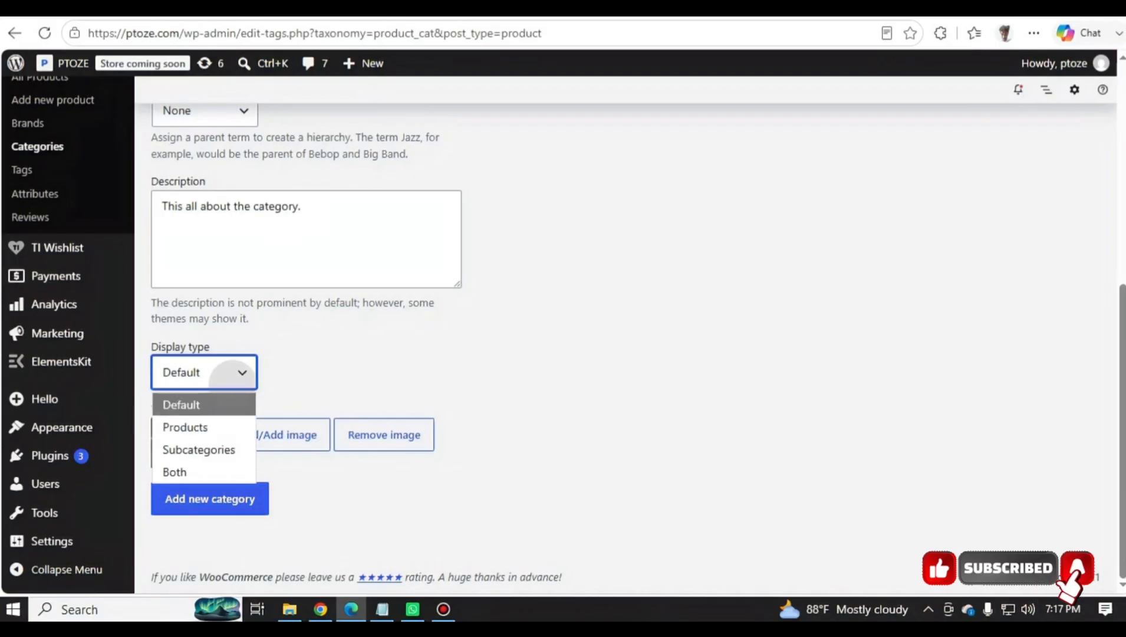
left_click(305, 366)
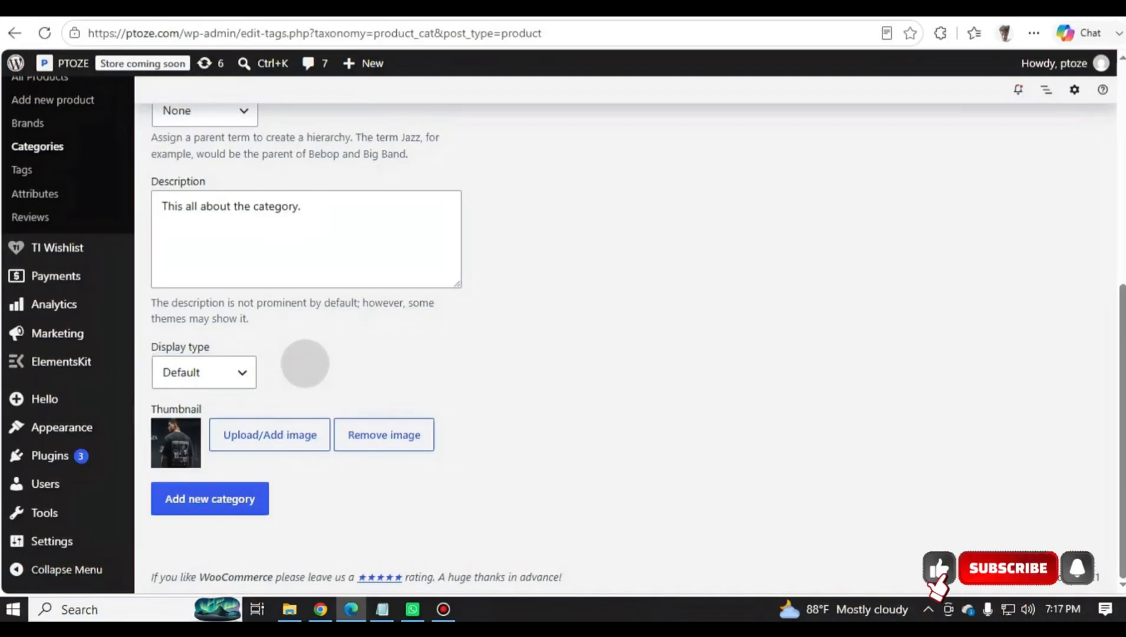
scroll(276, 483, "up", 3)
scroll(283, 501, "down", 3)
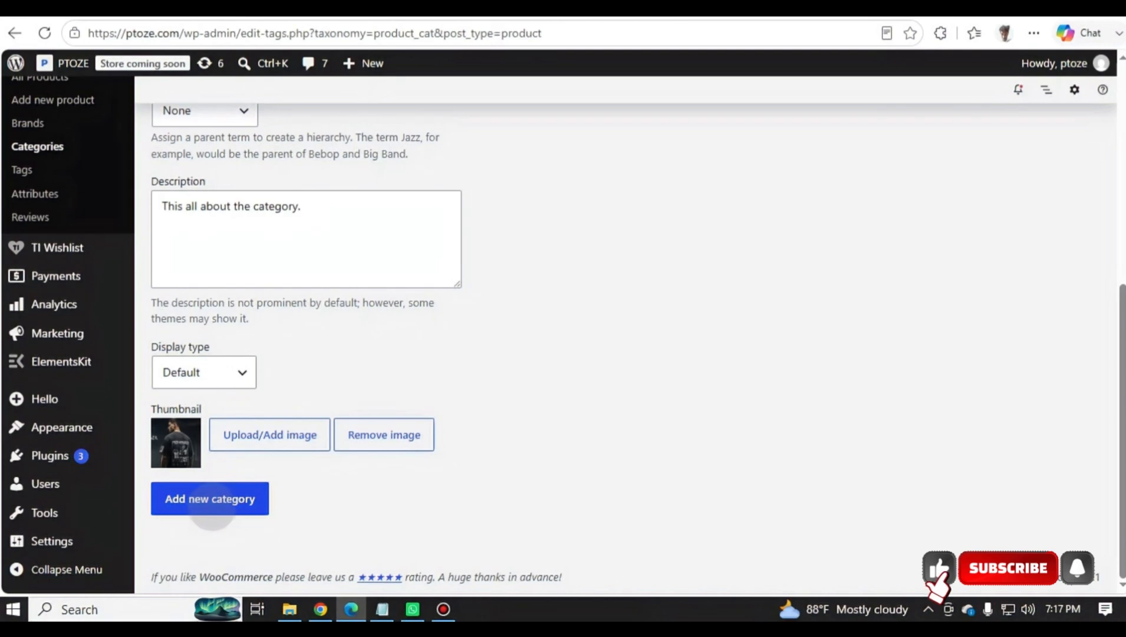
left_click(218, 501)
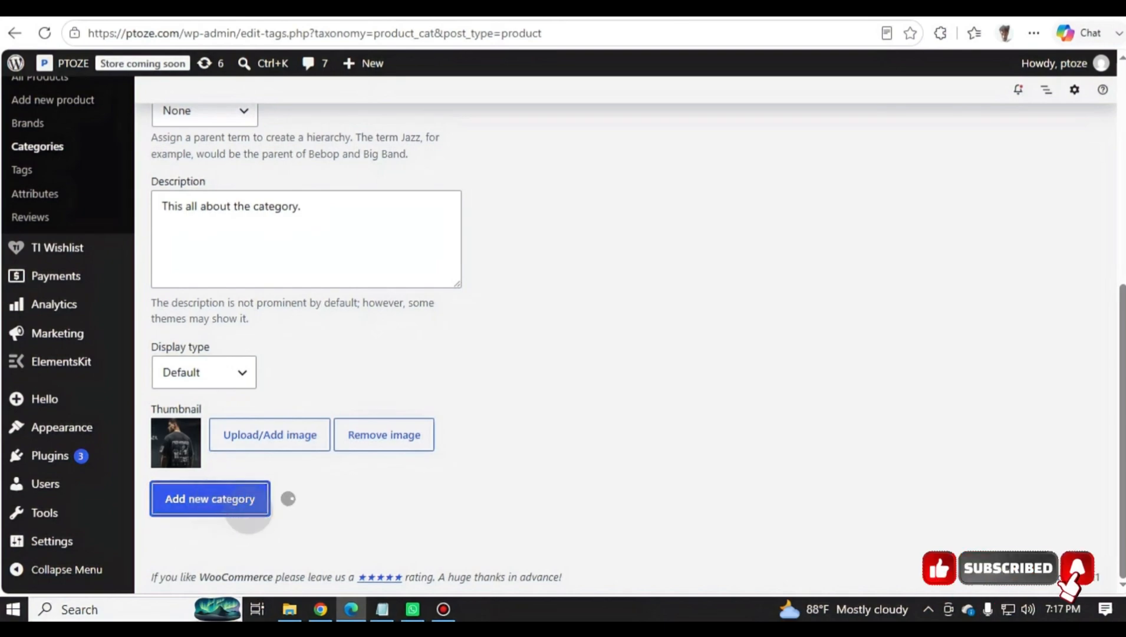
scroll(478, 494, "up", 6)
left_click_drag(643, 340, 592, 341)
left_click(422, 360)
Step: Copy "Shirts" from the category list in the gig update Notepad file and use it as the next category's name
scroll(409, 355, "down", 1)
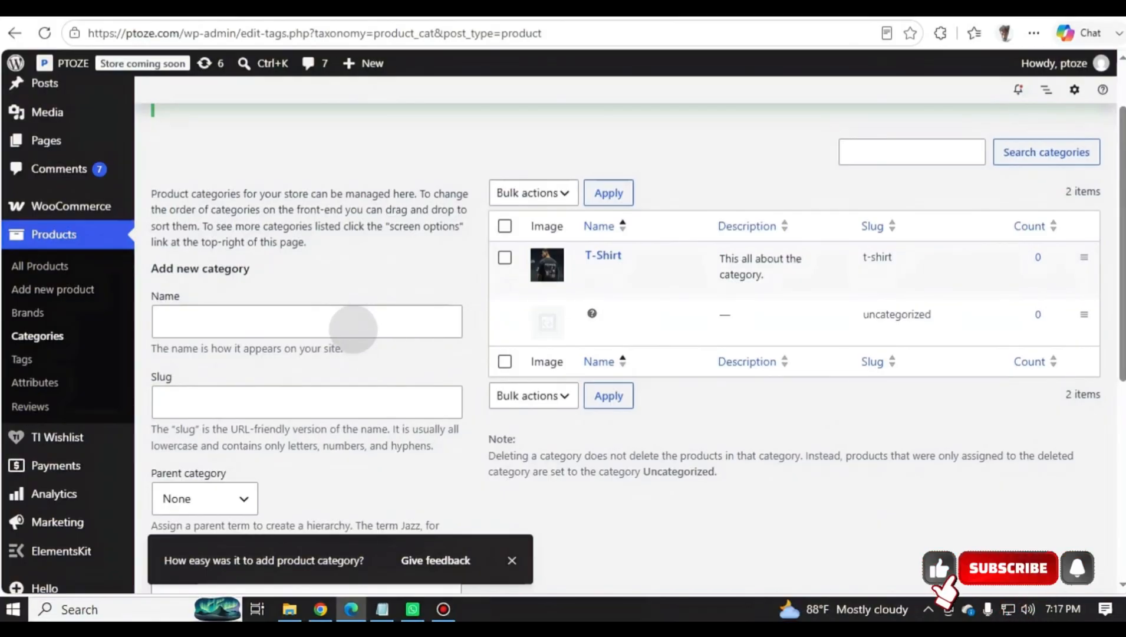
scroll(251, 310, "down", 2)
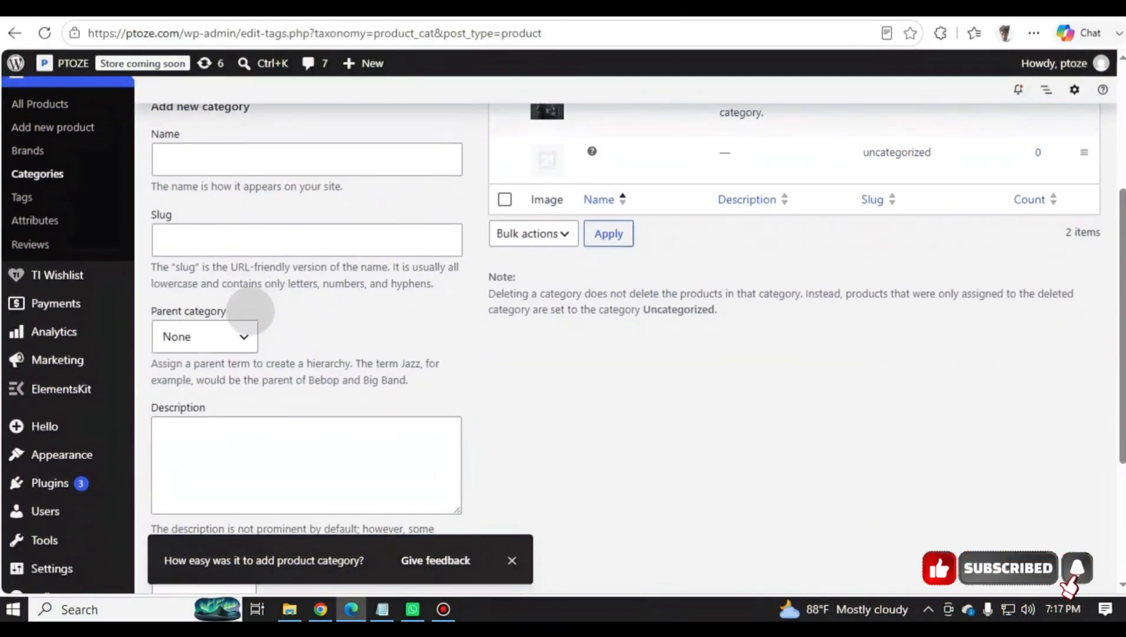
scroll(258, 377, "up", 1)
left_click(381, 608)
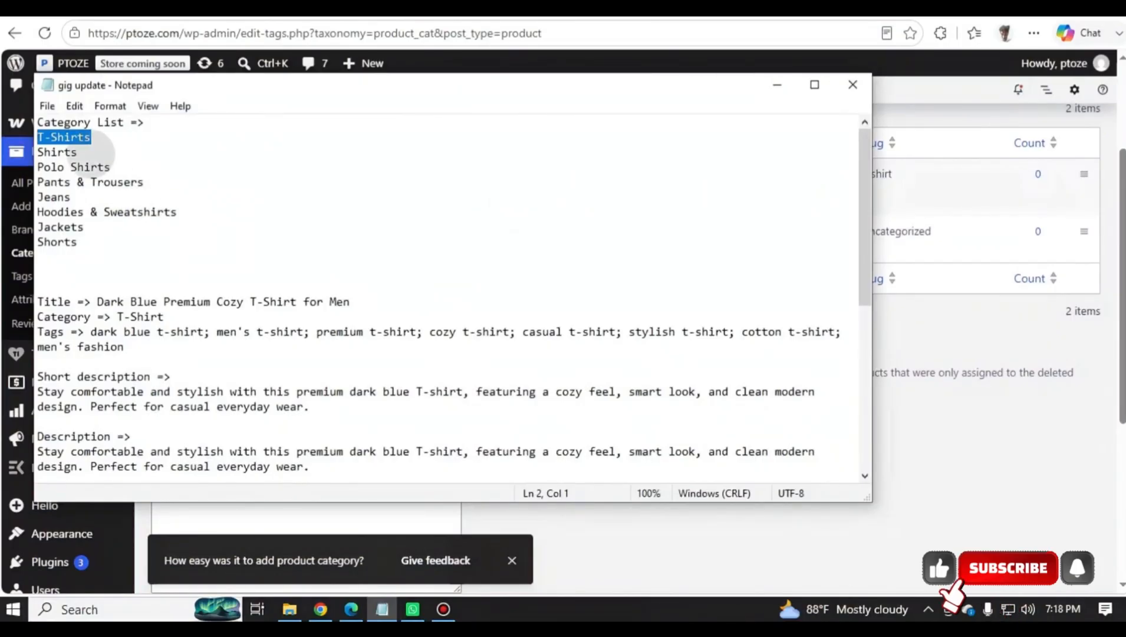
left_click_drag(77, 152, 37, 152)
key("ctrl+c")
left_click(776, 85)
left_click(239, 238)
key("ctrl+v")
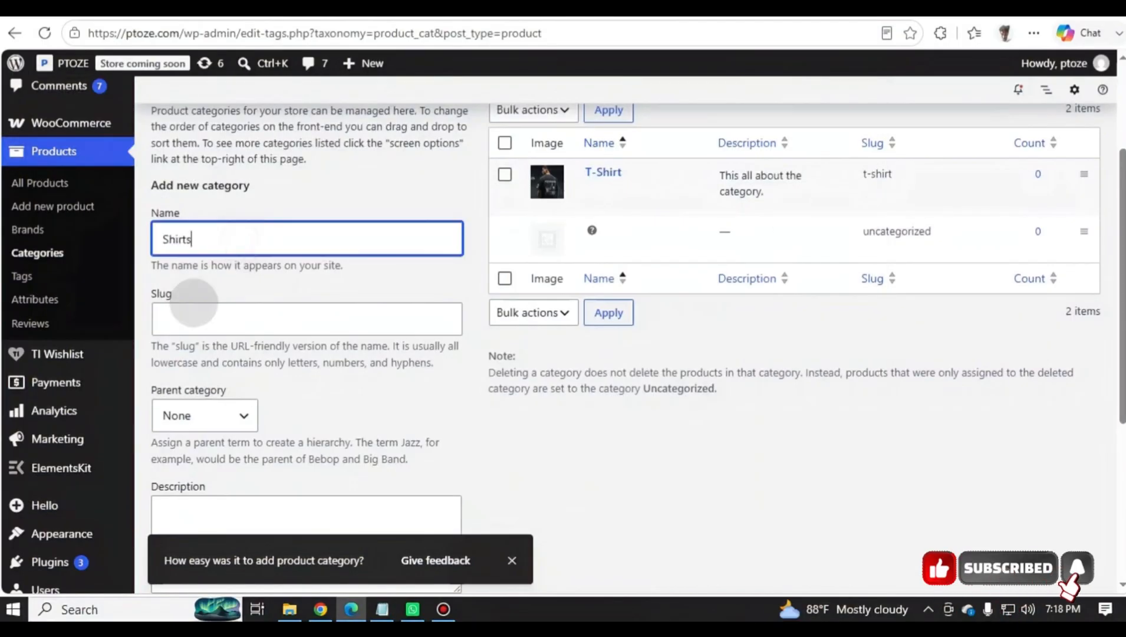
Step: Copy the name into the Shirts category's slug and make it lowercase: shirts
left_click(187, 319)
key("ctrl+v")
left_click(168, 319)
key("BackSpace")
type("s")
Step: Try T-Shirt as the parent category of the new Shirts category
scroll(281, 352, "down", 1)
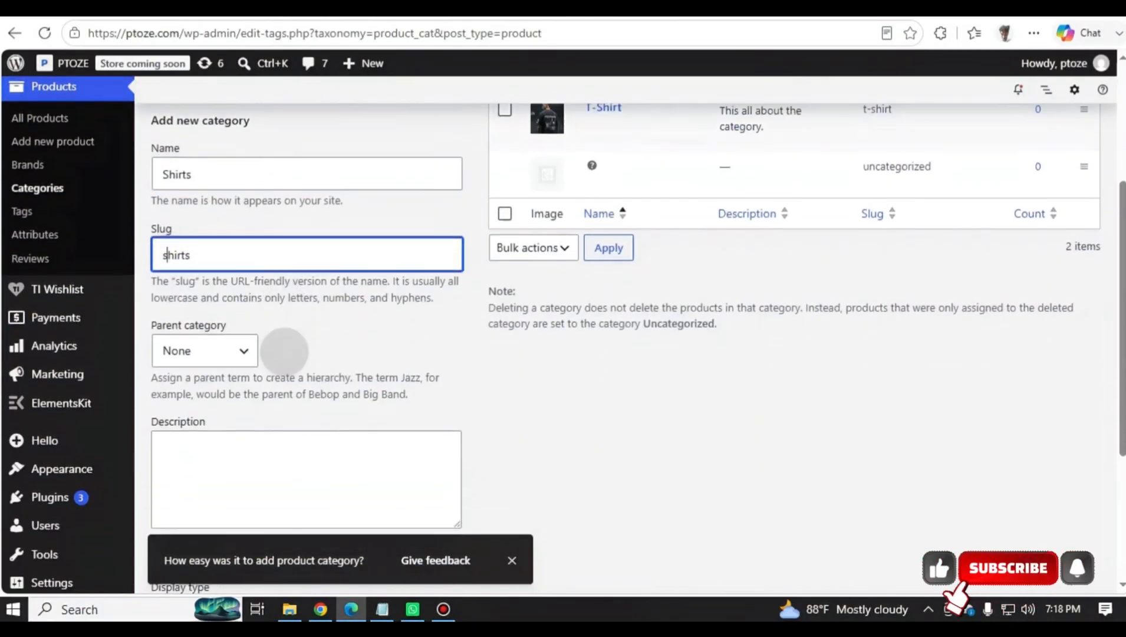
left_click(222, 332)
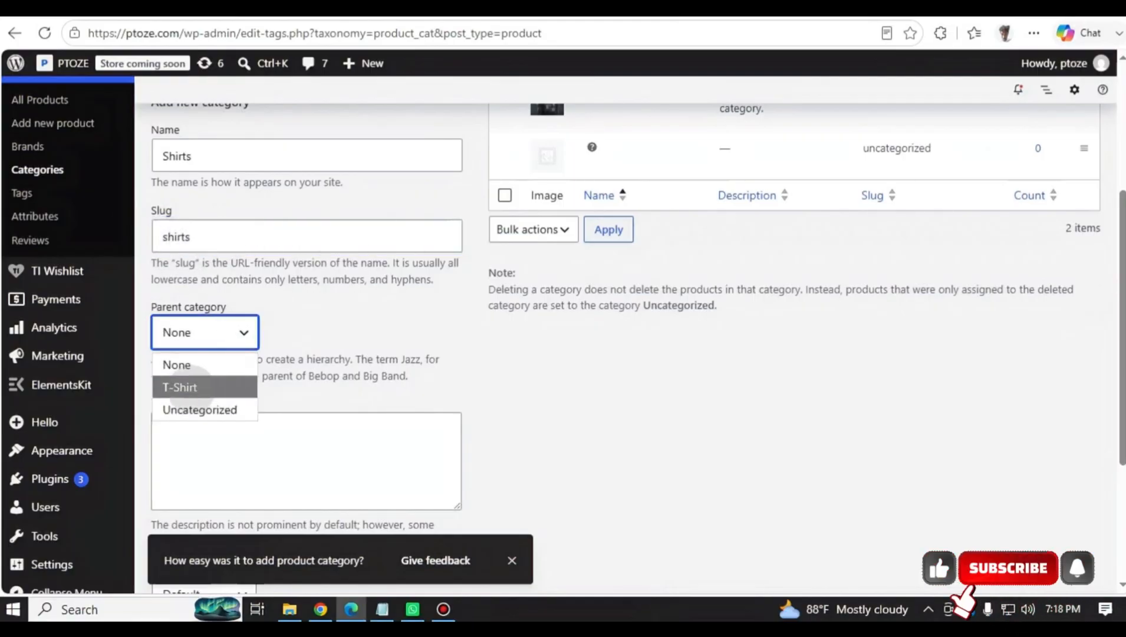
left_click(200, 386)
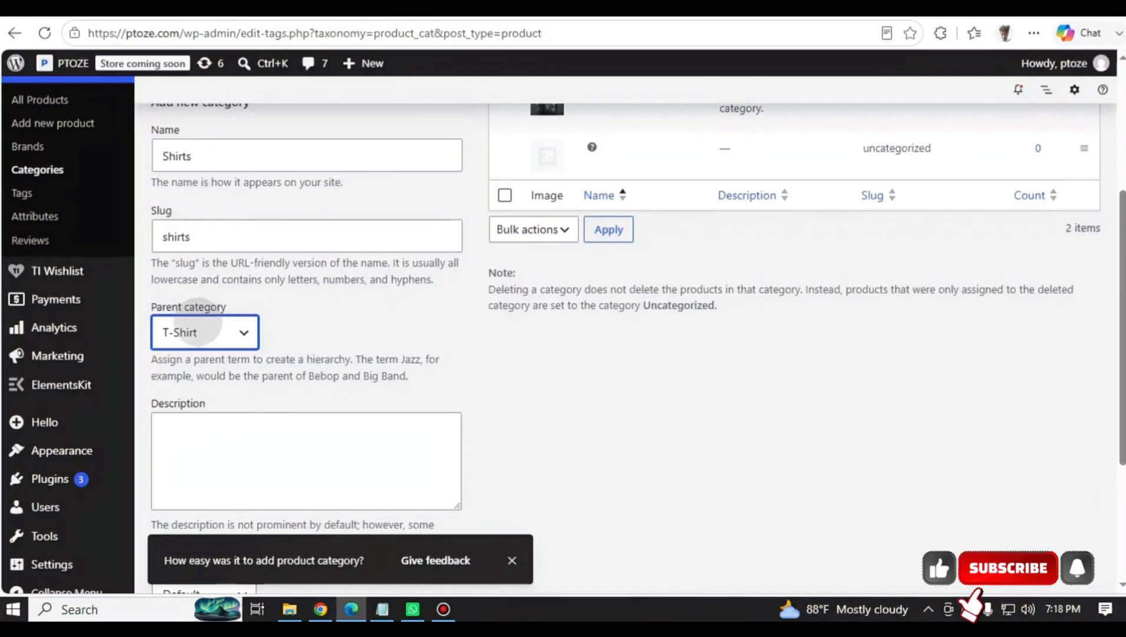
left_click_drag(204, 157, 158, 156)
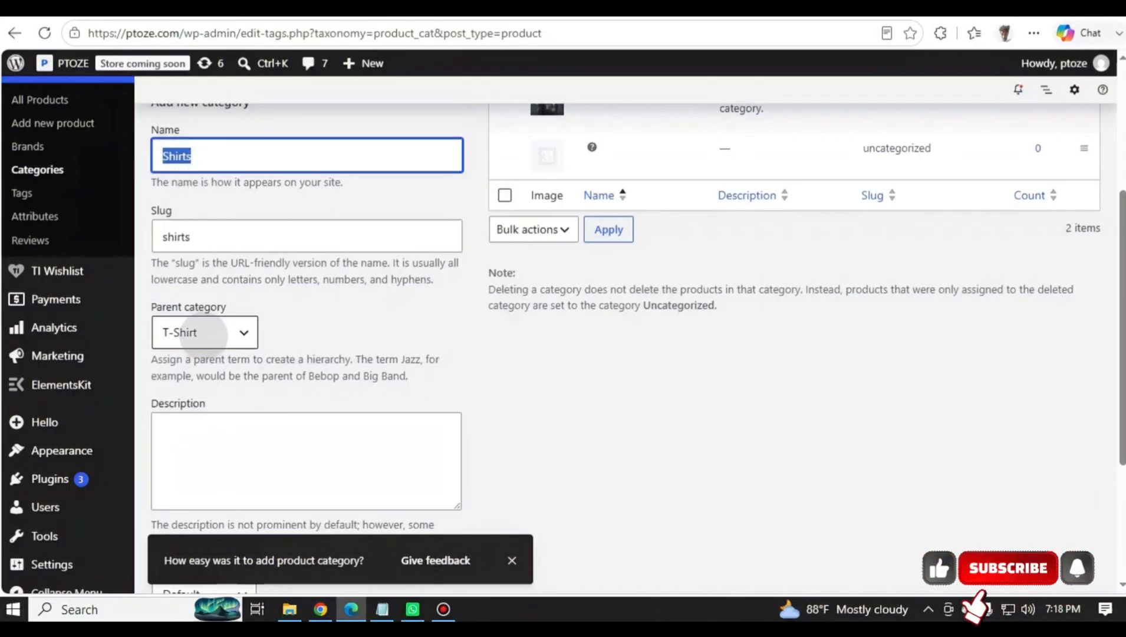
left_click(185, 156)
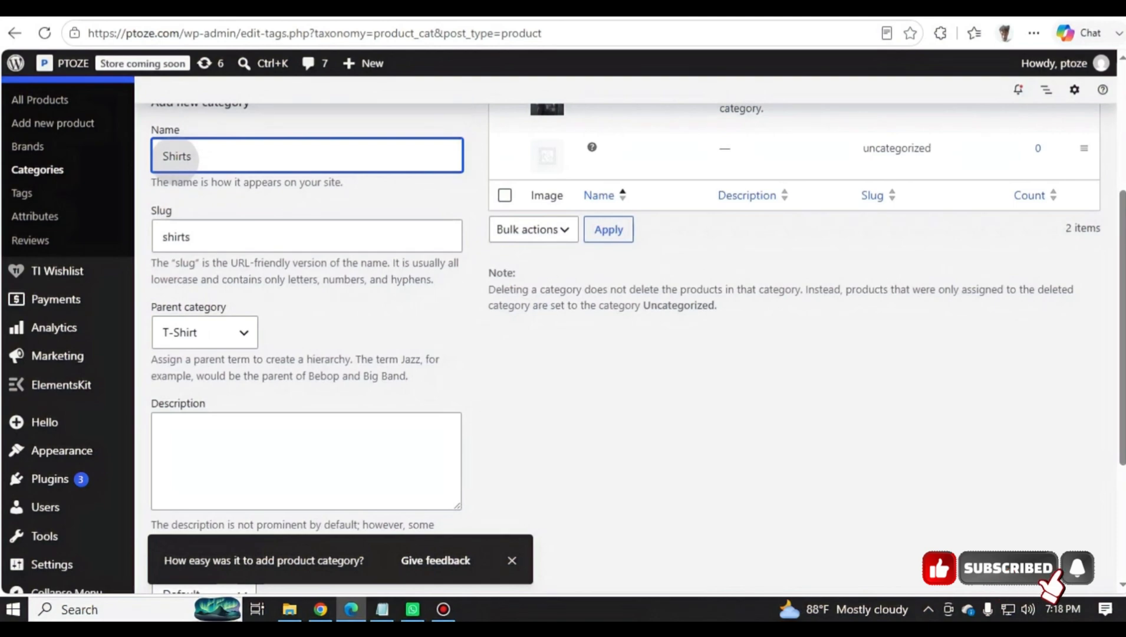
left_click(176, 156)
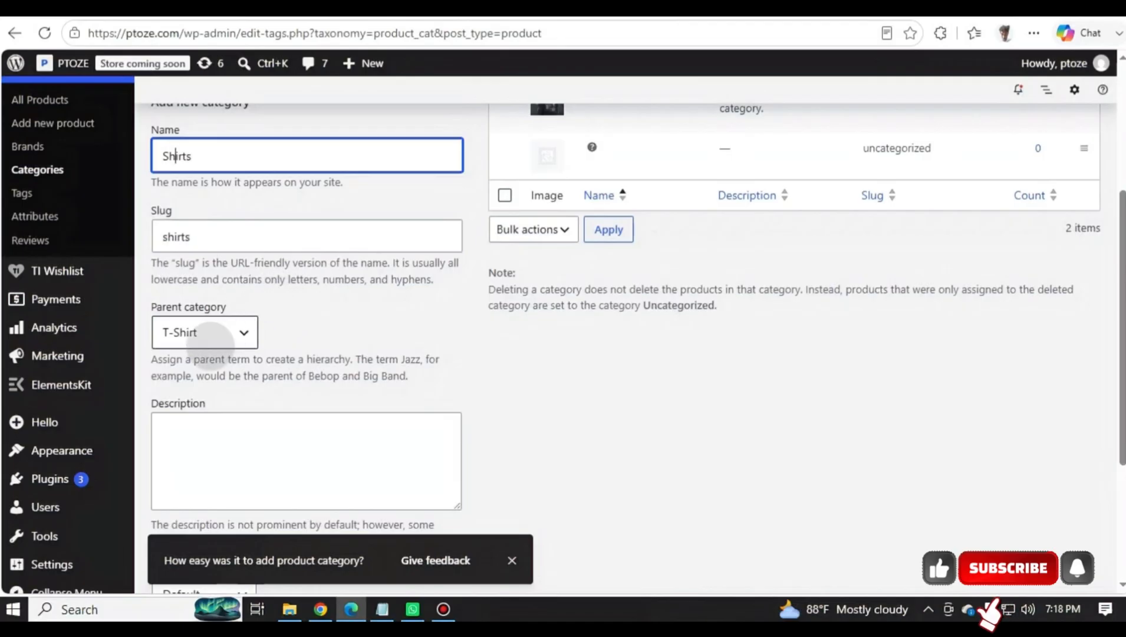
Step: Set the Shirts category's parent to None and add the category to the store
left_click(224, 331)
left_click(206, 364)
scroll(348, 353, "down", 4)
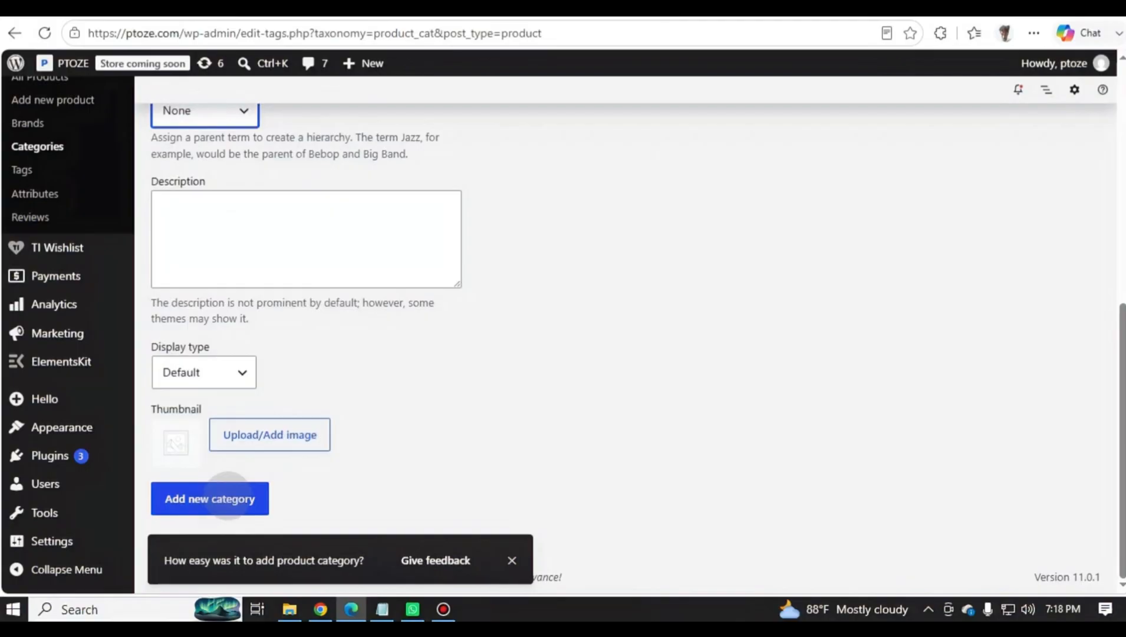
left_click(227, 498)
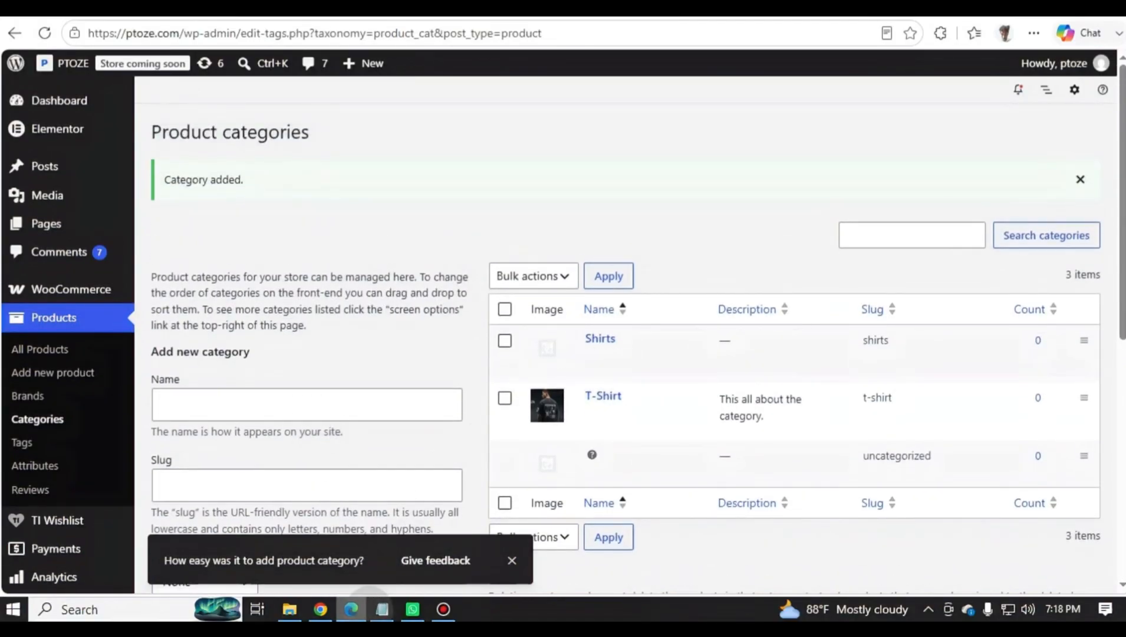
Step: Copy "Polo Shirts" from the category list in the gig update Notepad file and add it as a product category
left_click(382, 609)
left_click_drag(37, 167, 110, 167)
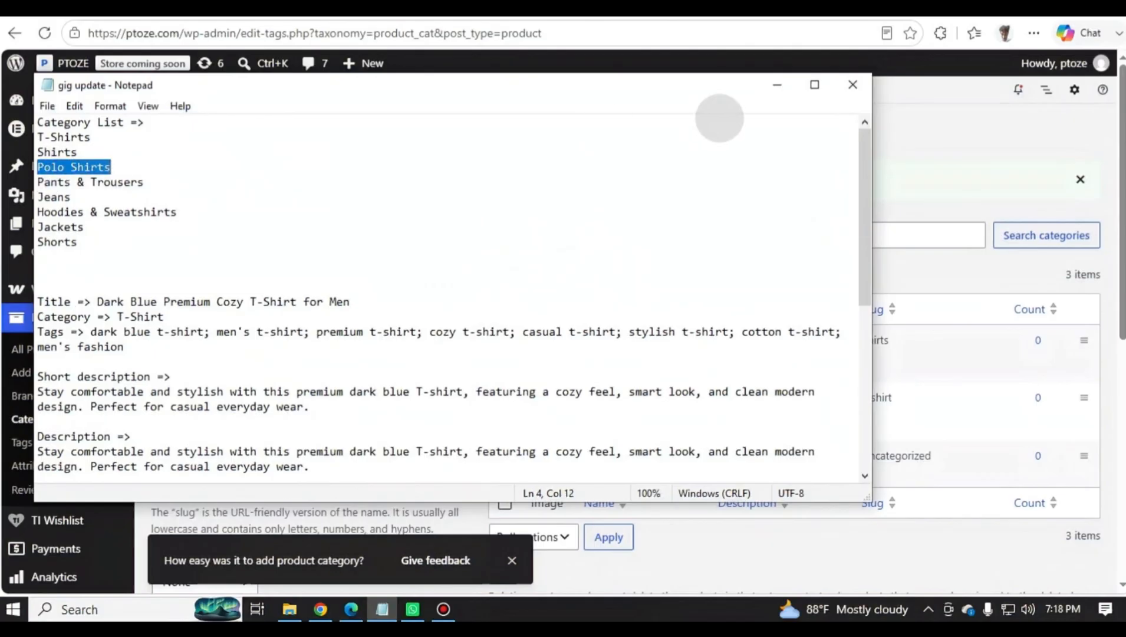
left_click(777, 85)
scroll(246, 398, "down", 8)
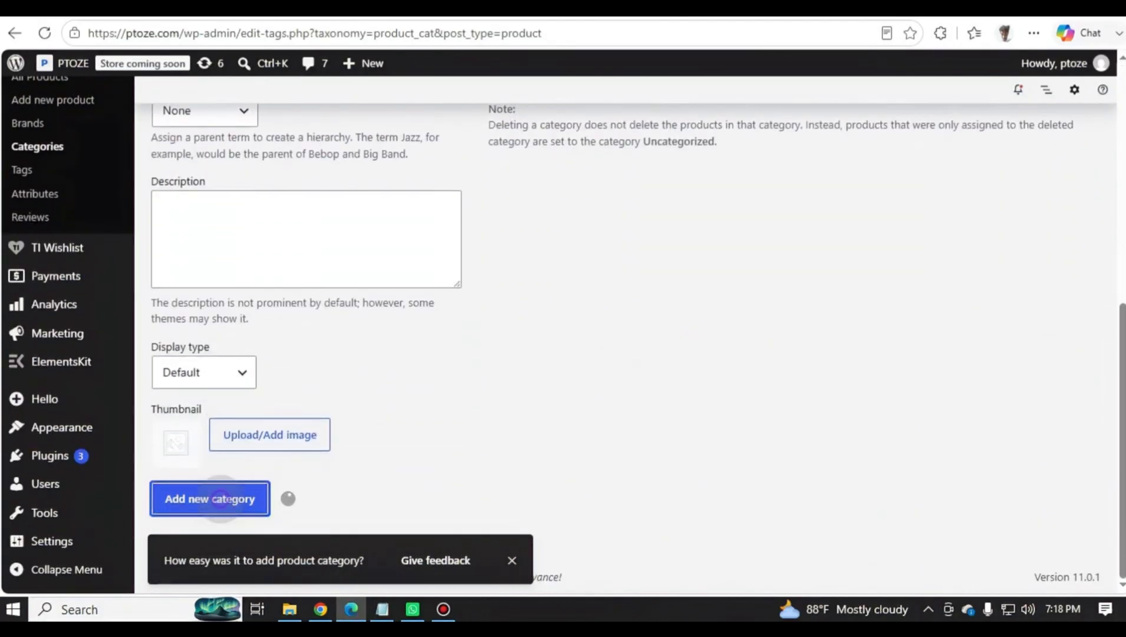
left_click(219, 498)
Step: Copy "Pants & Trousers" from the Notepad category list and add it as a product category
left_click(382, 609)
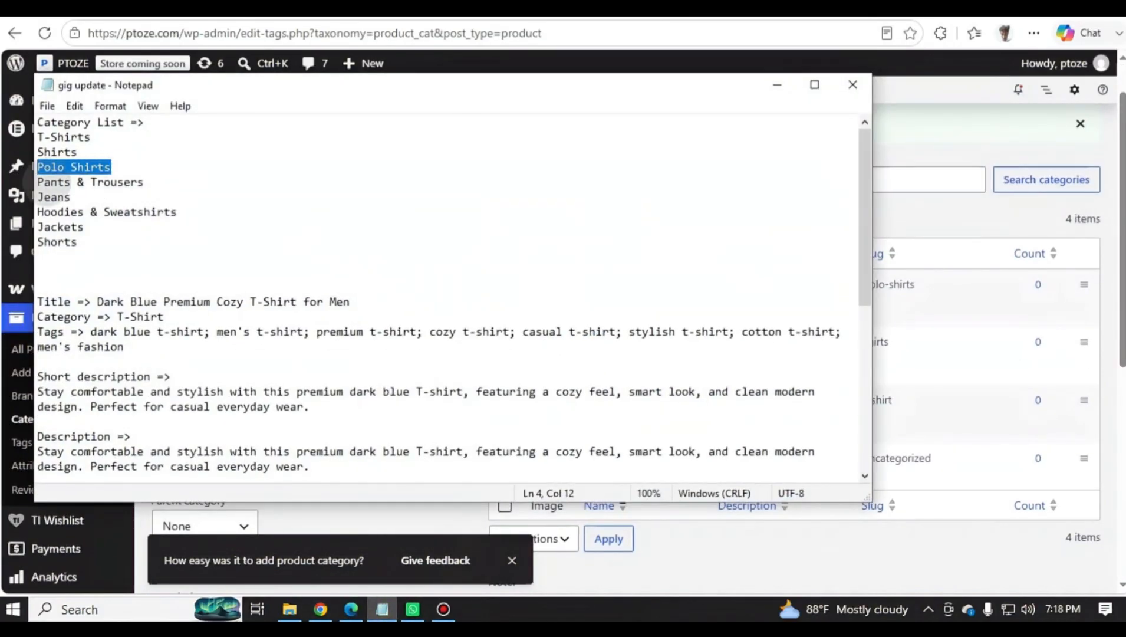
left_click_drag(37, 182, 143, 182)
key("ctrl+c")
left_click(777, 84)
left_click(209, 346)
key("ctrl+v")
scroll(301, 269, "down", 7)
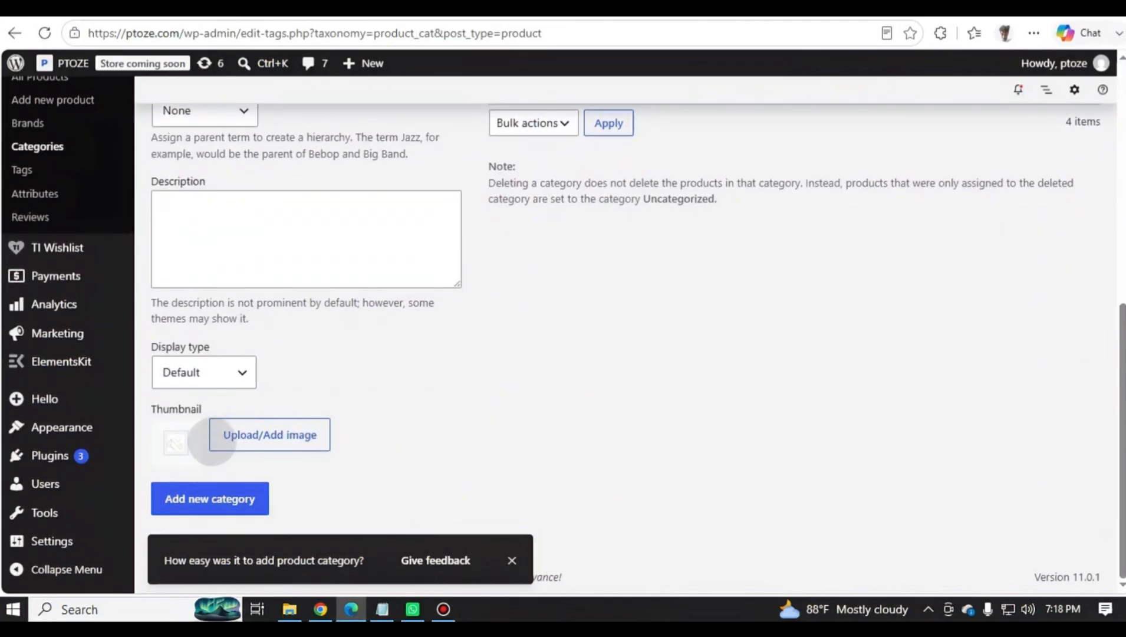
left_click(210, 498)
Step: Copy "Jeans" from the Notepad category list and add it as a product category
left_click(382, 608)
left_click_drag(36, 194, 76, 193)
key("ctrl+c")
left_click(776, 84)
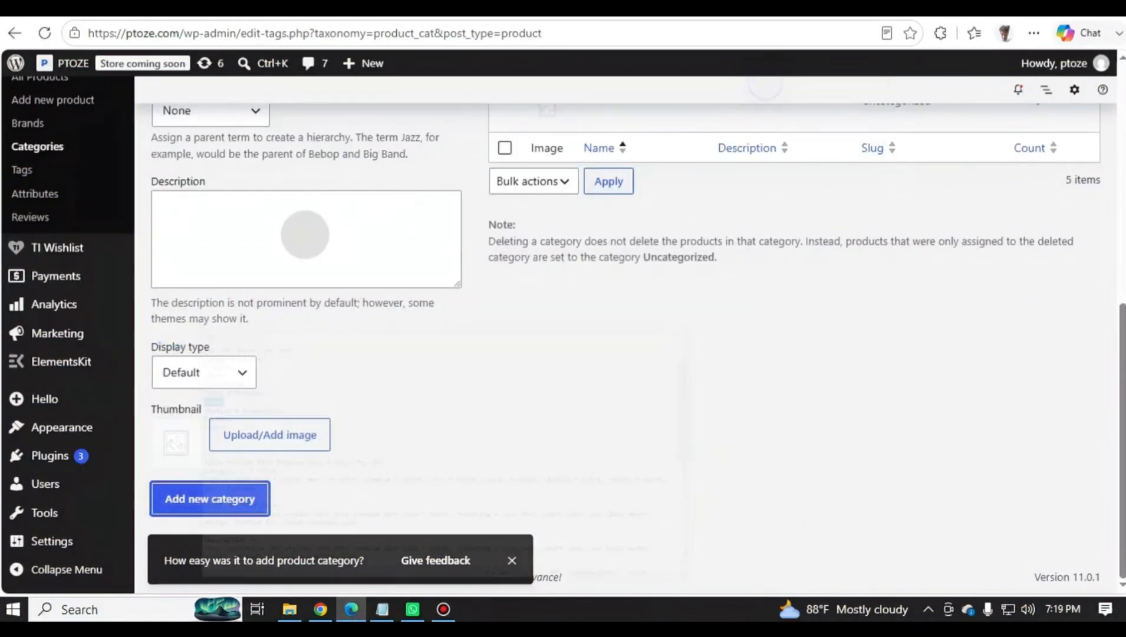
scroll(304, 234, "up", 7)
left_click(251, 347)
key("ctrl+v")
scroll(244, 322, "down", 7)
left_click(209, 498)
Step: Copy "Hoodies & Sweatshirts" from the Notepad category list and add it as a product category
left_click(382, 609)
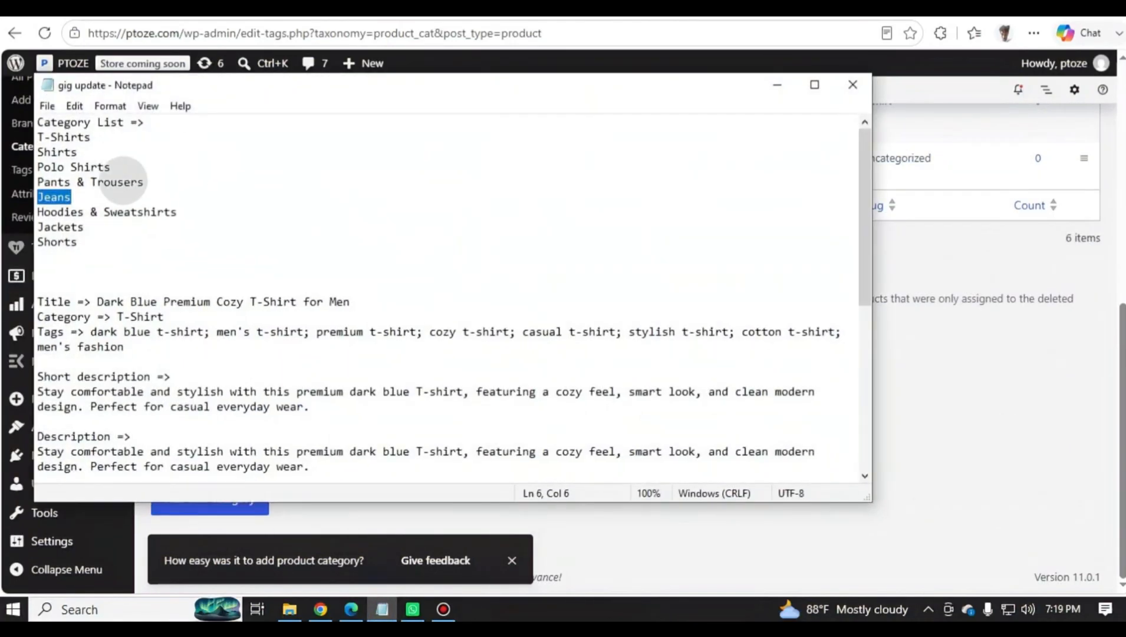
left_click_drag(36, 211, 177, 212)
key("ctrl+c")
left_click(777, 84)
scroll(244, 390, "up", 7)
scroll(245, 399, "down", 7)
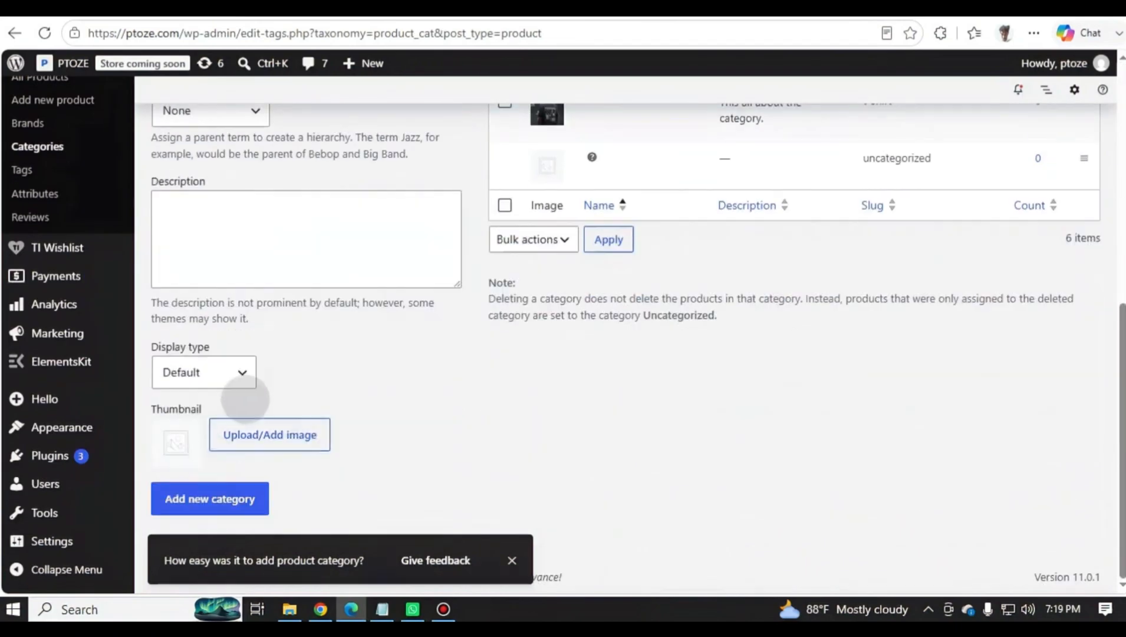
left_click(236, 498)
Step: Copy "Jackets" from the Notepad category list and add it as a product category
left_click(382, 609)
left_click(775, 84)
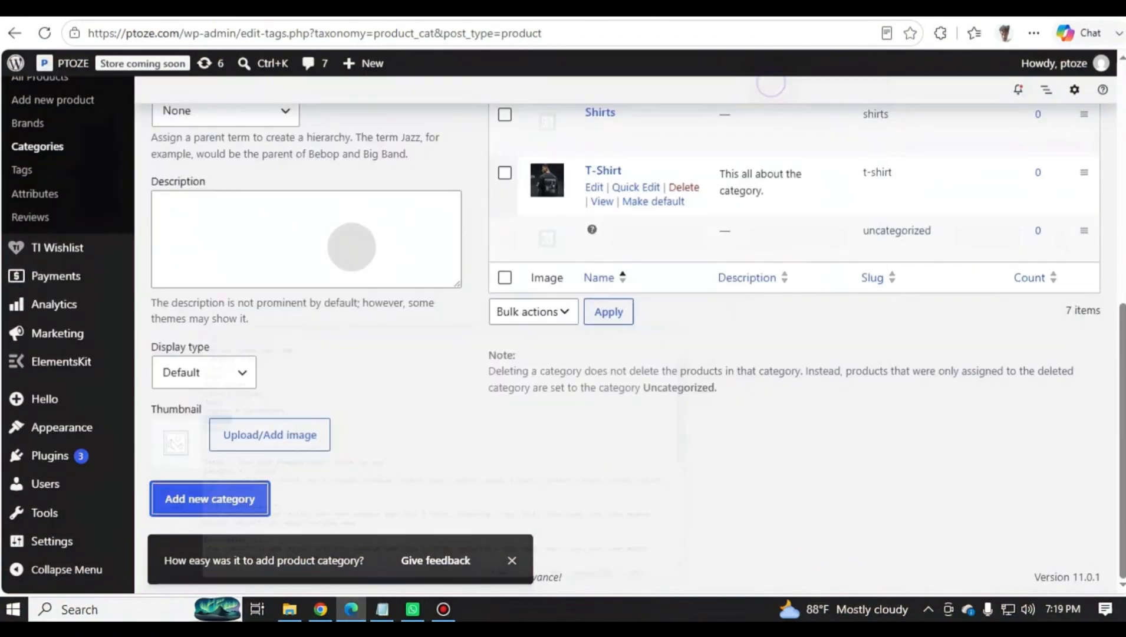
scroll(350, 246, "up", 4)
left_click(256, 193)
key("ctrl+v")
scroll(257, 204, "down", 4)
left_click(192, 496)
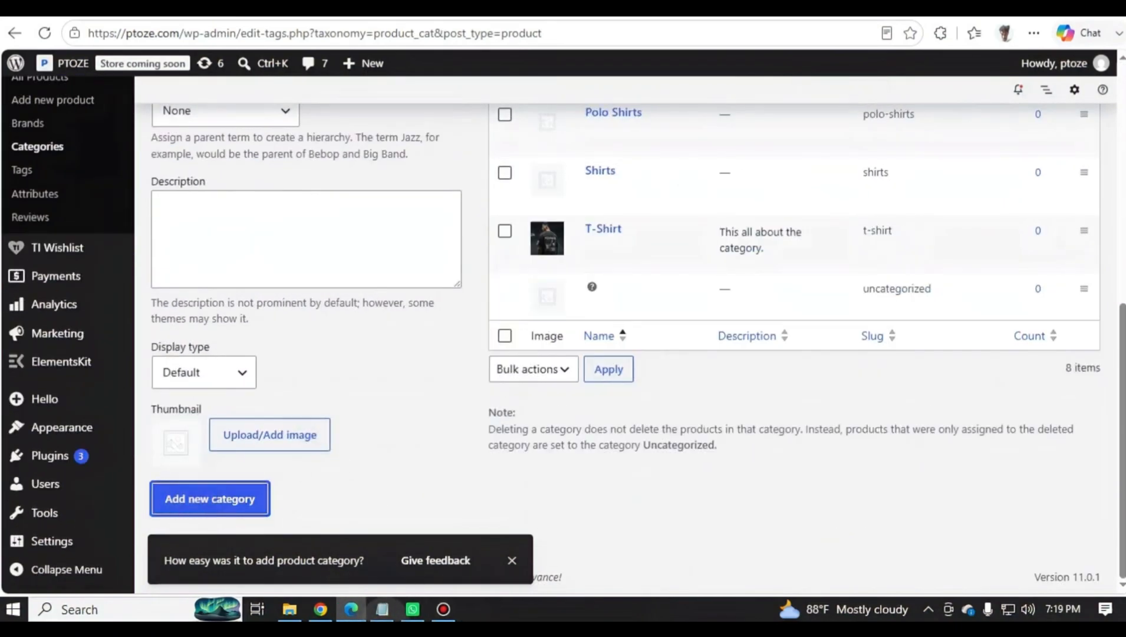
Step: Copy "Shorts" from the Notepad category list and add it as a product category
left_click(381, 608)
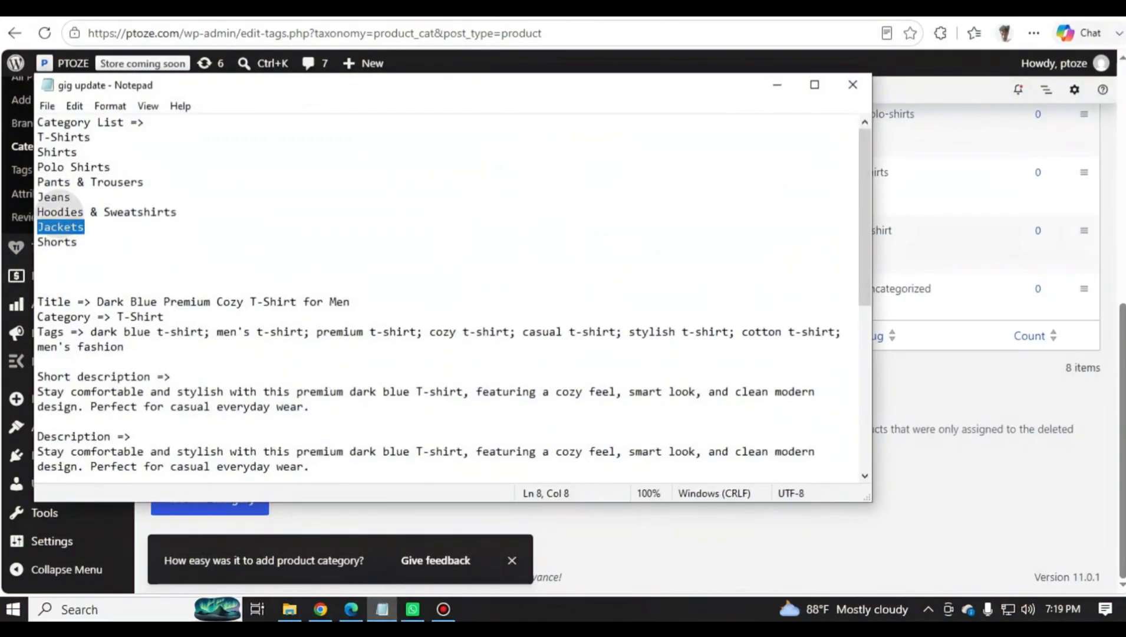
left_click(776, 85)
scroll(351, 246, "up", 4)
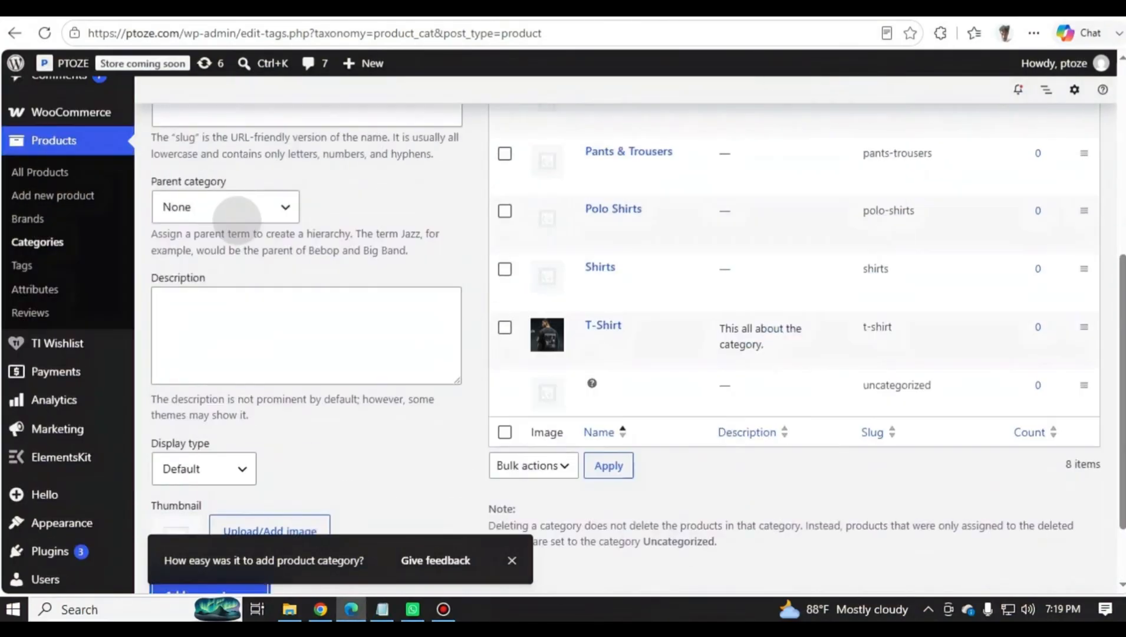
left_click(244, 259)
key("ctrl+v")
scroll(243, 259, "down", 4)
left_click(205, 498)
Step: Review the product category table to check that all the listed categories have been added
scroll(360, 357, "up", 4)
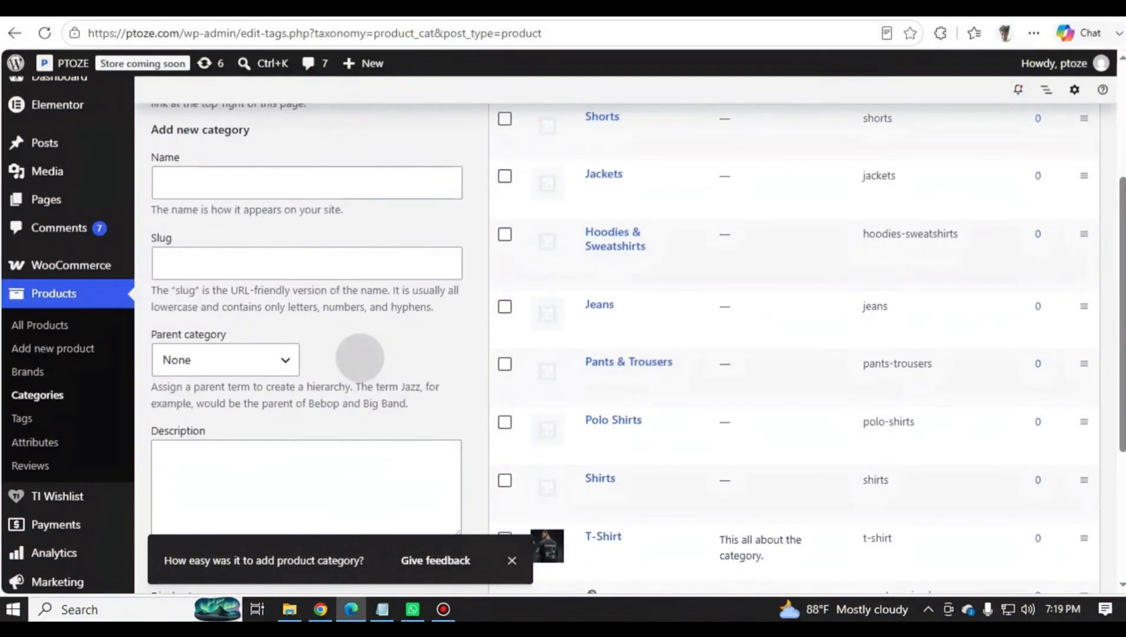
scroll(360, 356, "up", 3)
scroll(368, 251, "down", 5)
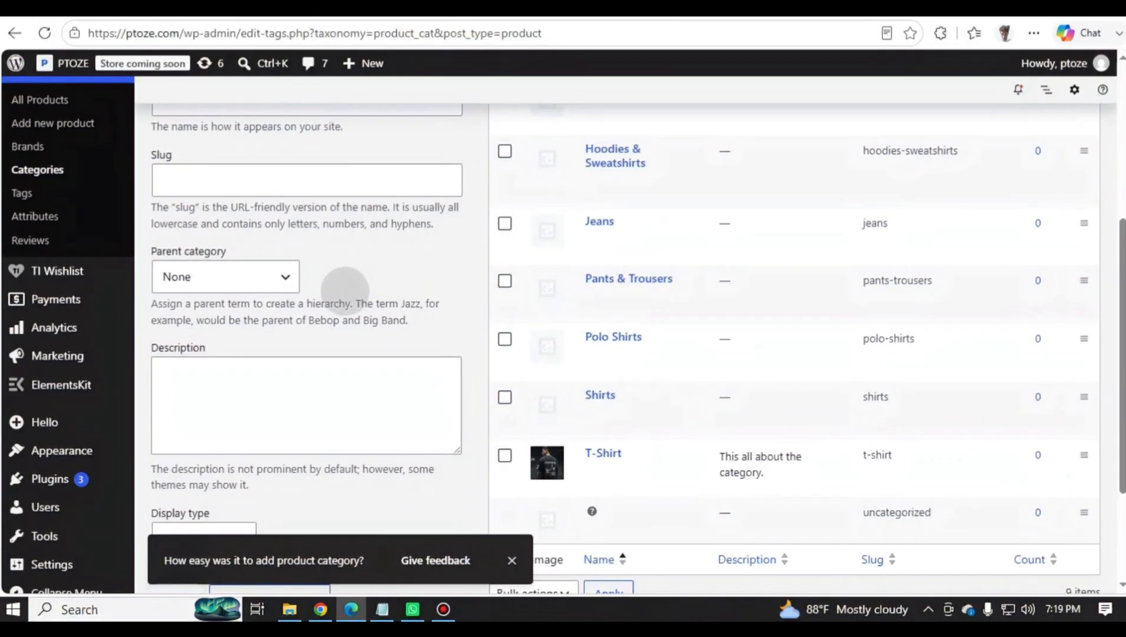
scroll(339, 287, "up", 4)
scroll(336, 283, "down", 2)
scroll(334, 277, "up", 1)
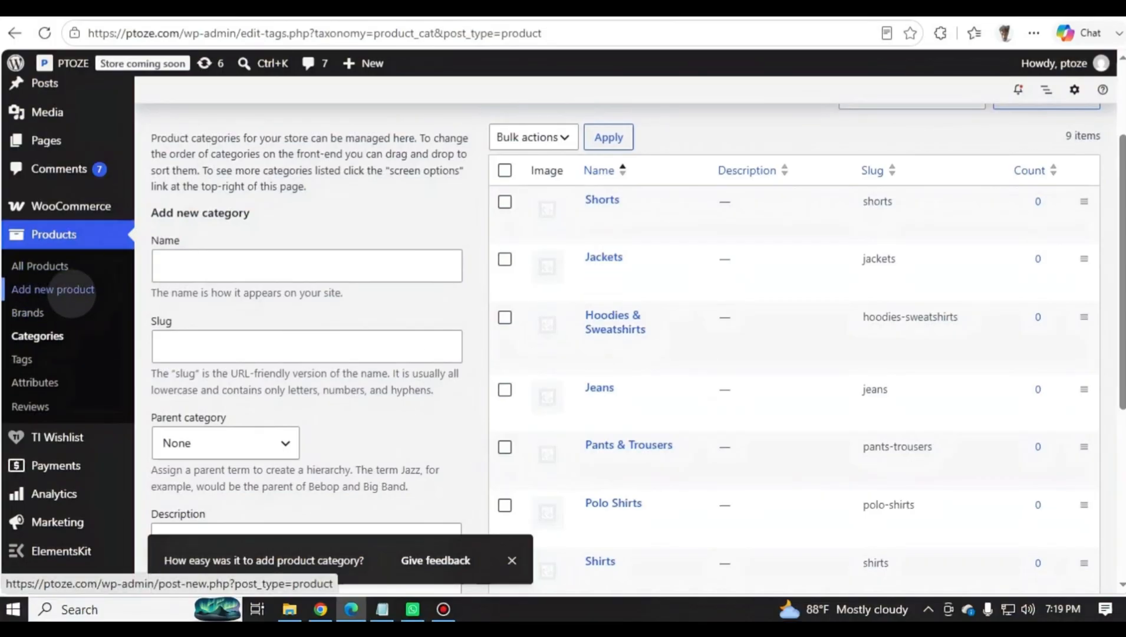
Step: Go to the WordPress dashboard and start adding a new WooCommerce product
scroll(72, 288, "up", 3)
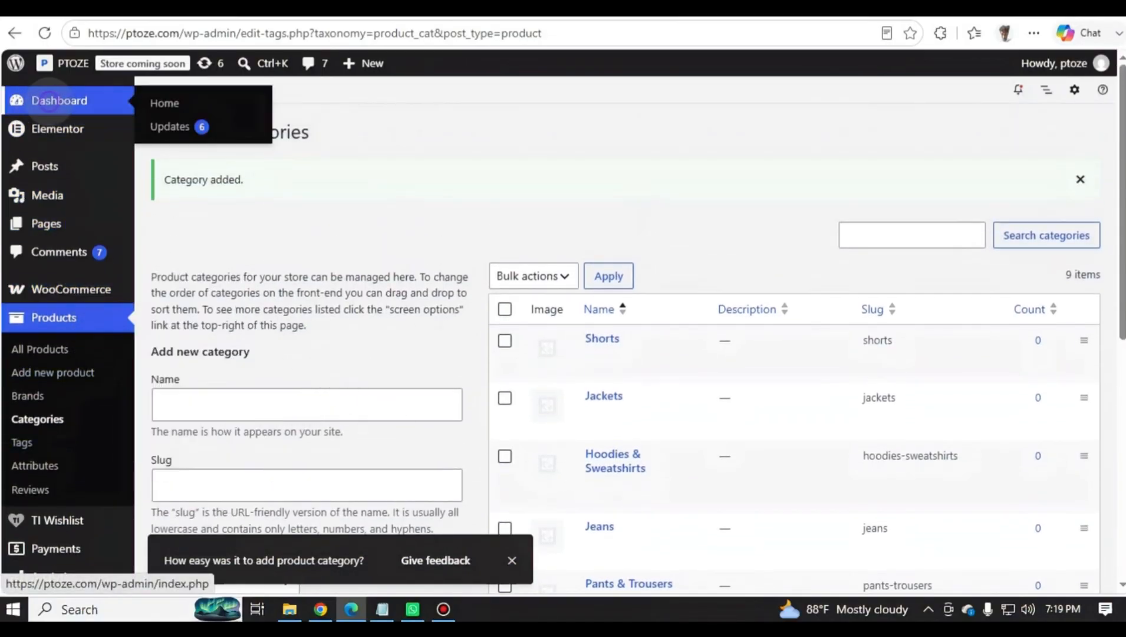
left_click(40, 96)
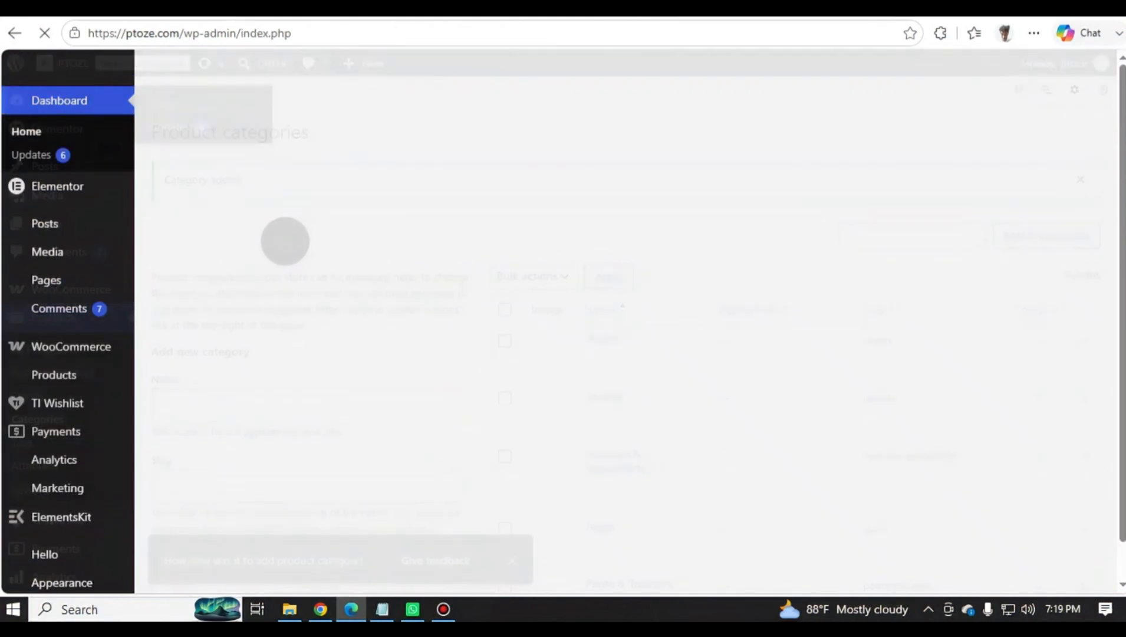
scroll(159, 303, "down", 3)
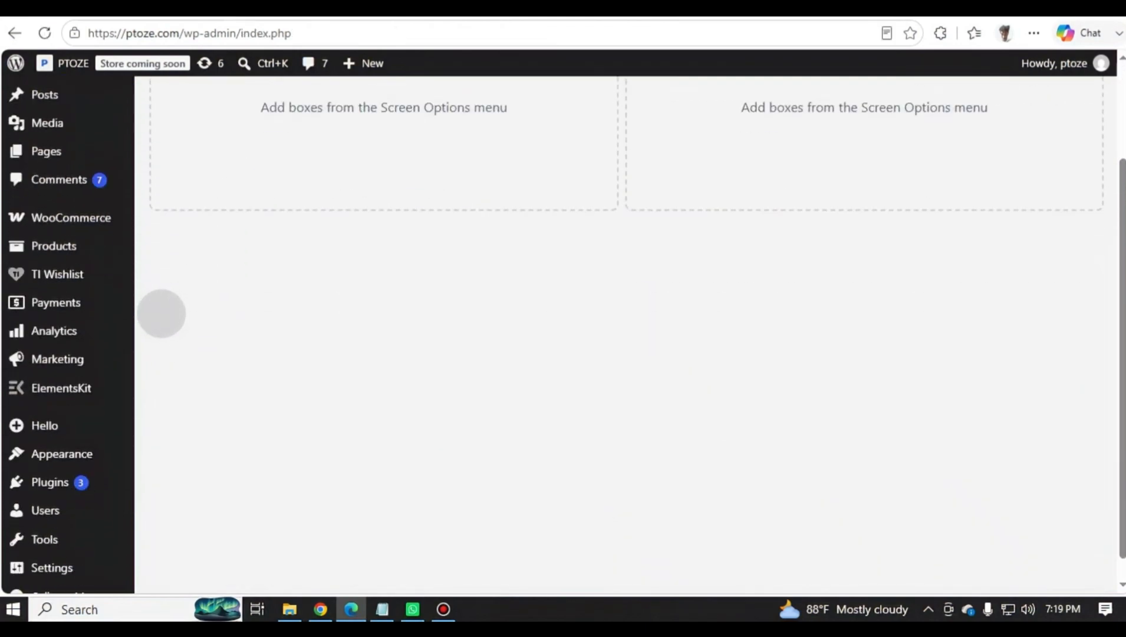
mouse_move(95, 221)
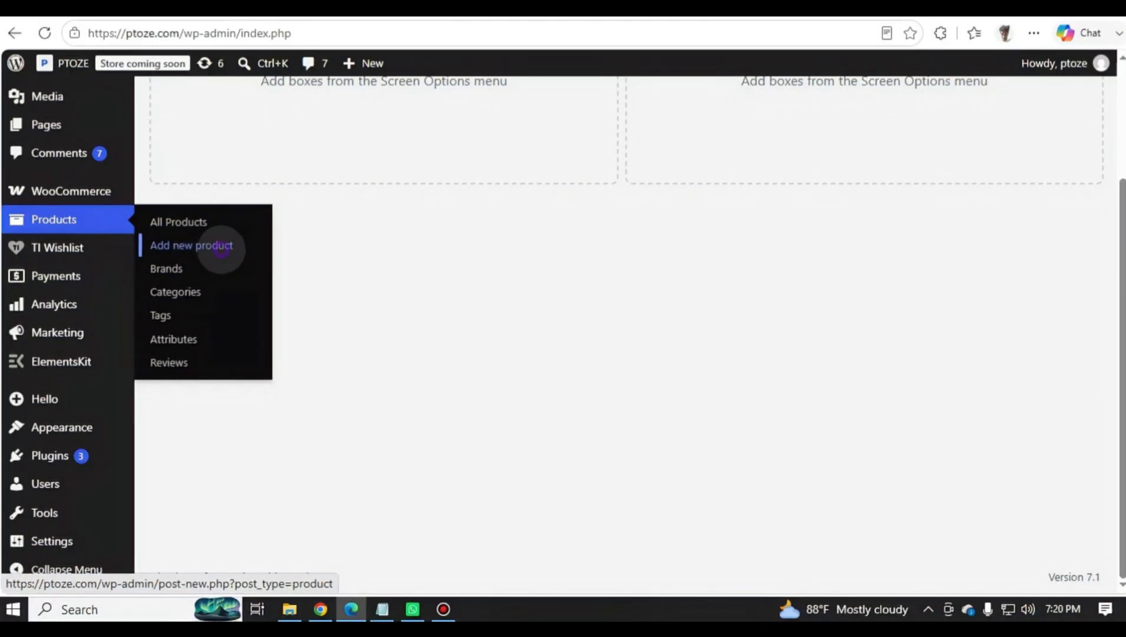
left_click(221, 247)
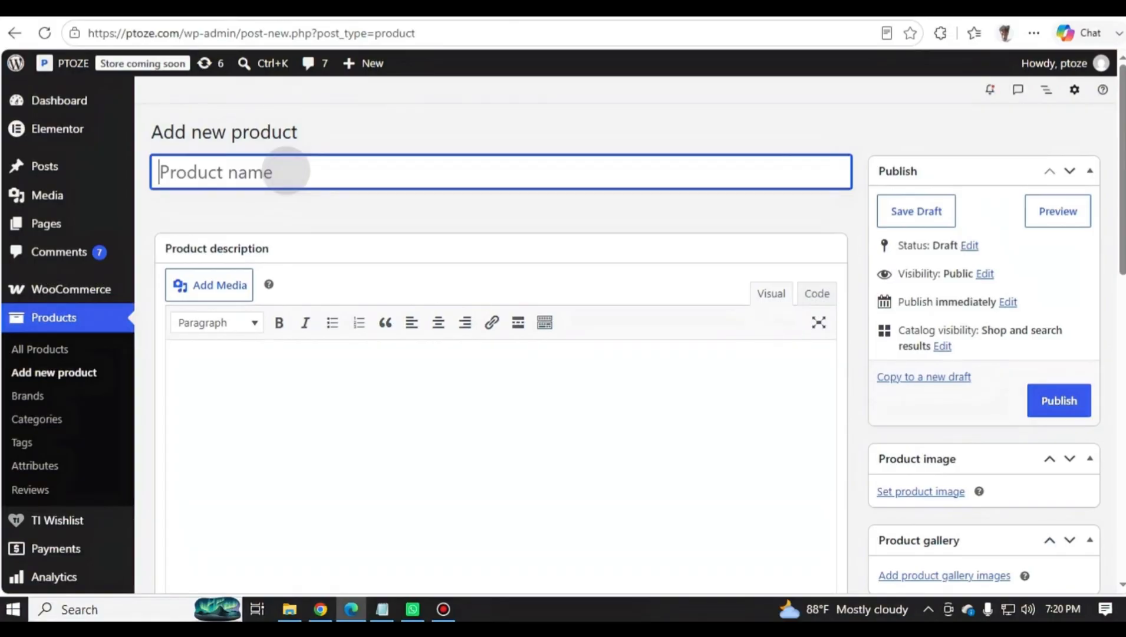
Step: Copy the title "Dark Blue Premium Cozy T-Shirt for Men" from the gig update Notepad file into the product name
left_click(382, 609)
scroll(289, 219, "down", 2)
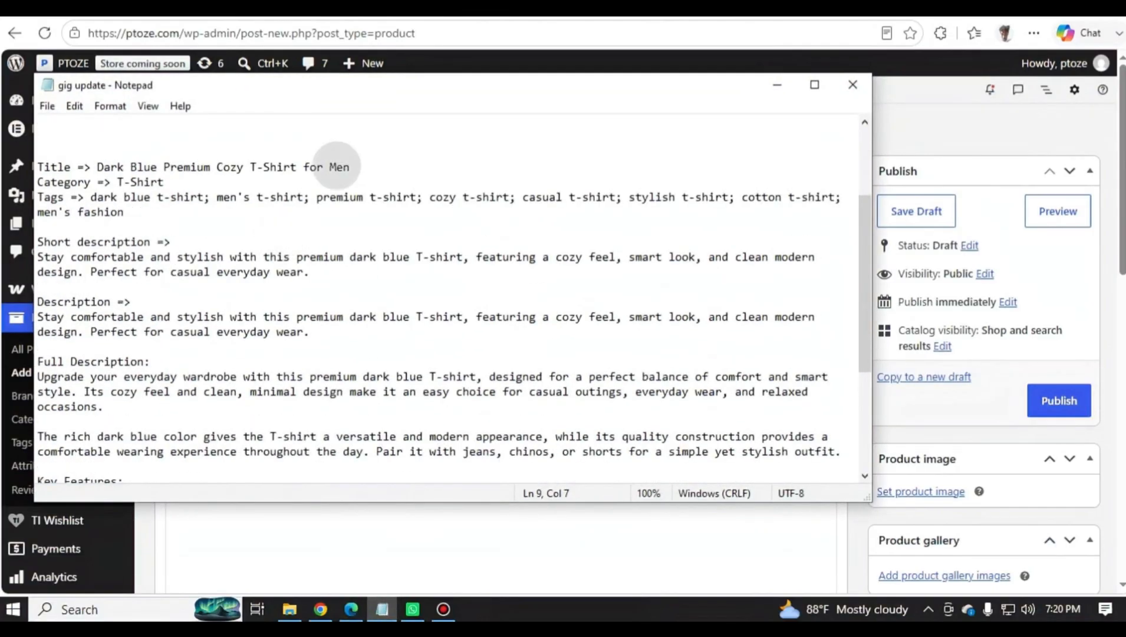
left_click_drag(98, 166, 328, 167)
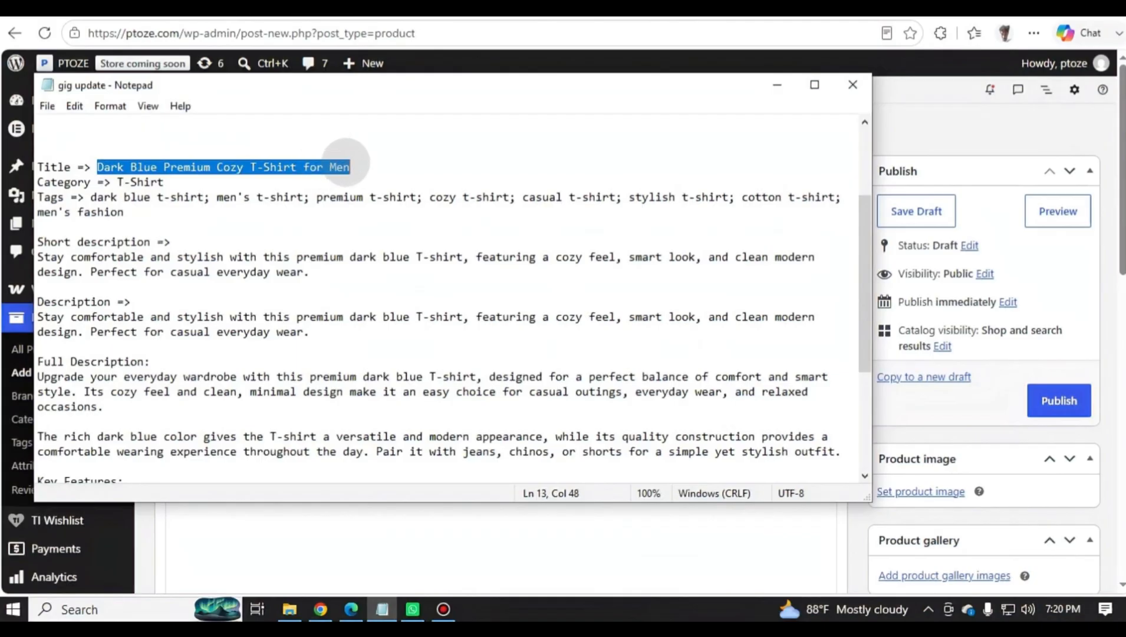
left_click(776, 84)
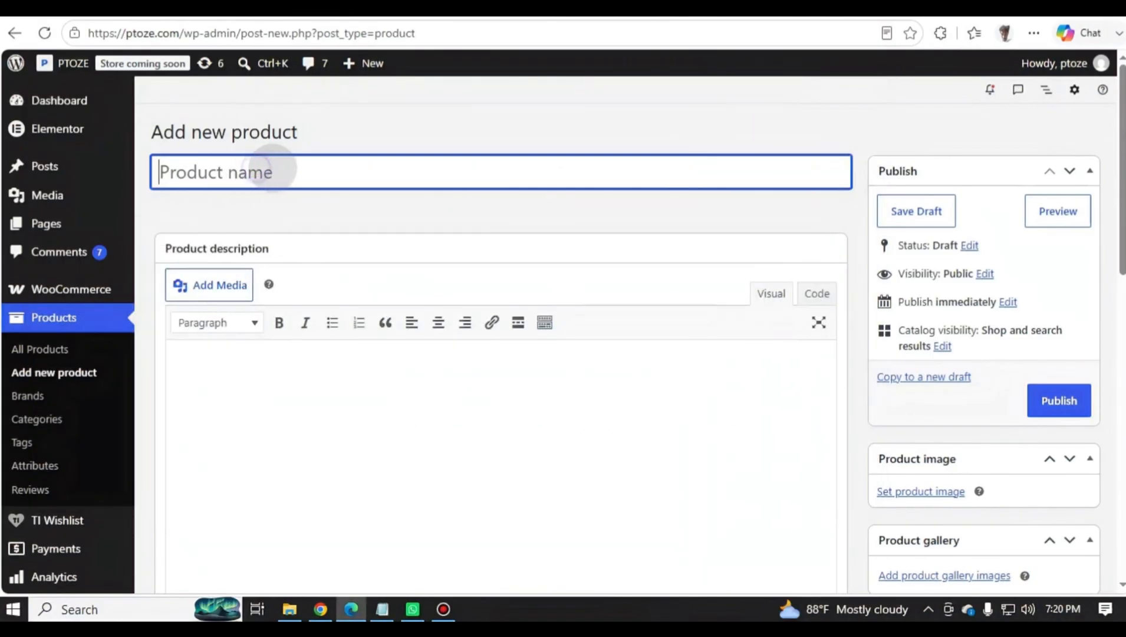
key("ctrl+v")
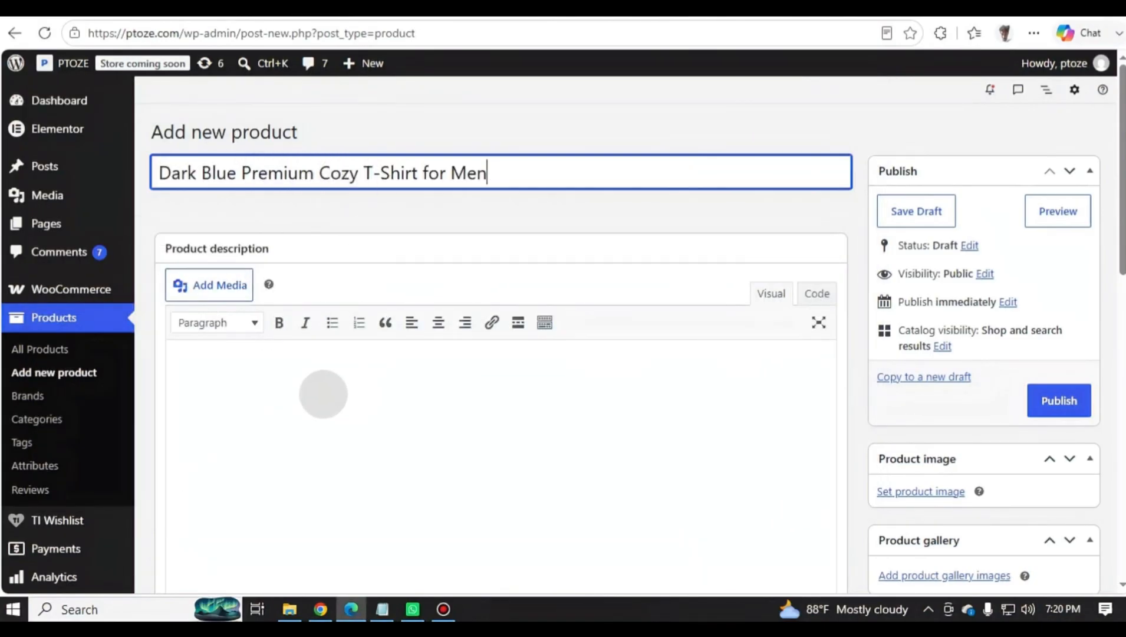
Step: Copy the description text beginning "Stay comfortable and stylish with this premium dark blue T-shirt" from Notepad into the product description
scroll(323, 394, "down", 1)
scroll(372, 280, "up", 1)
scroll(327, 417, "down", 1)
left_click(316, 316)
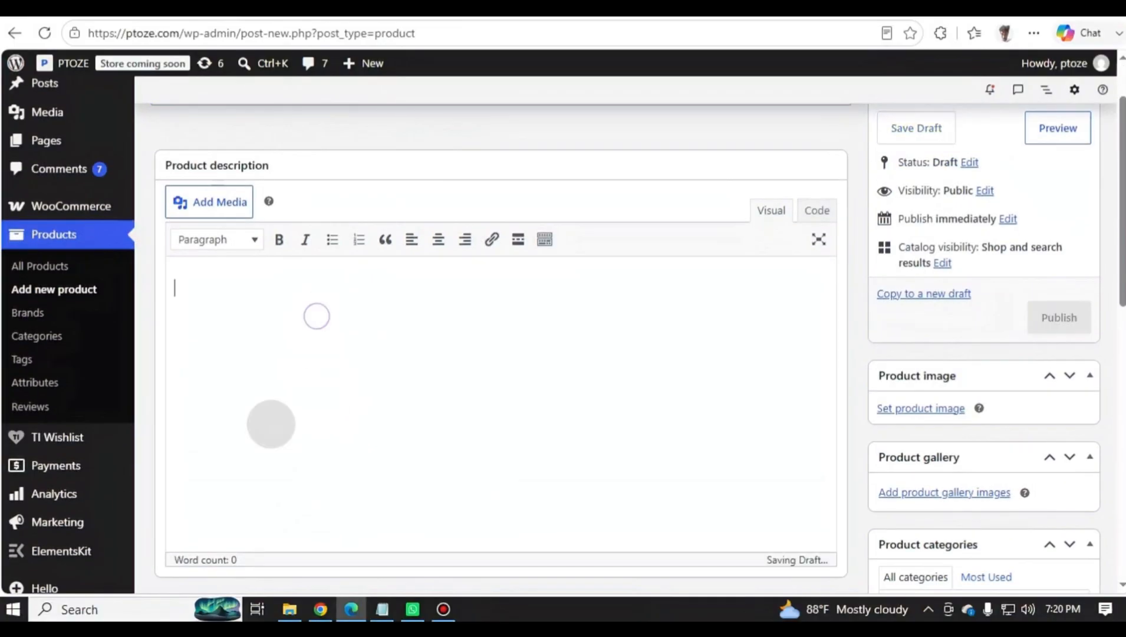
left_click(382, 608)
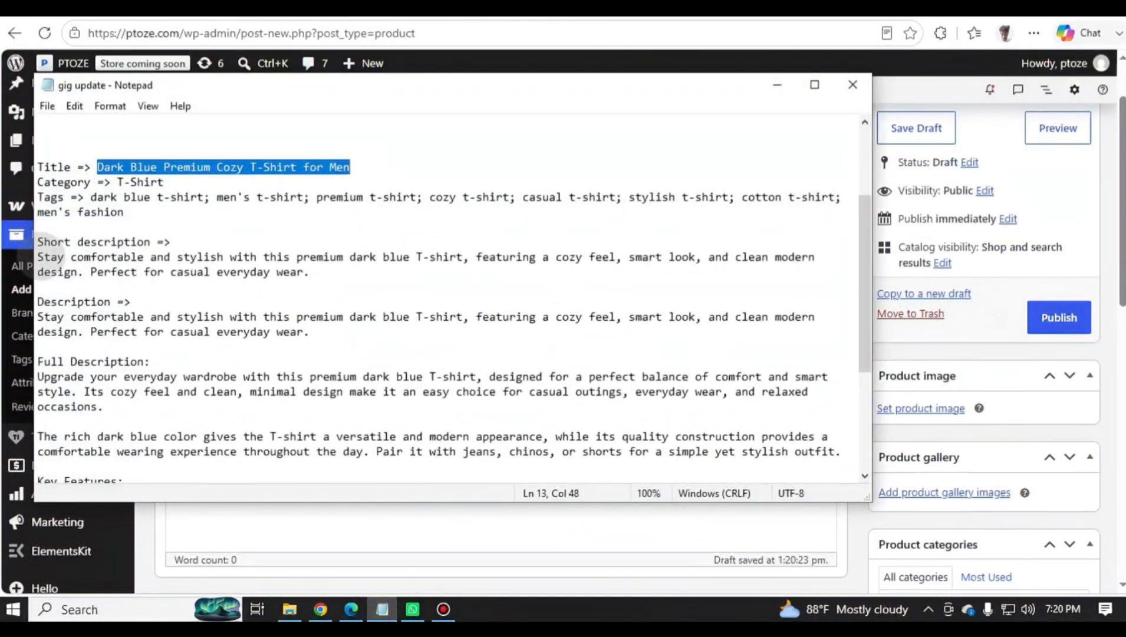
left_click_drag(38, 257, 314, 386)
key("ctrl+c")
left_click(776, 84)
left_click(392, 335)
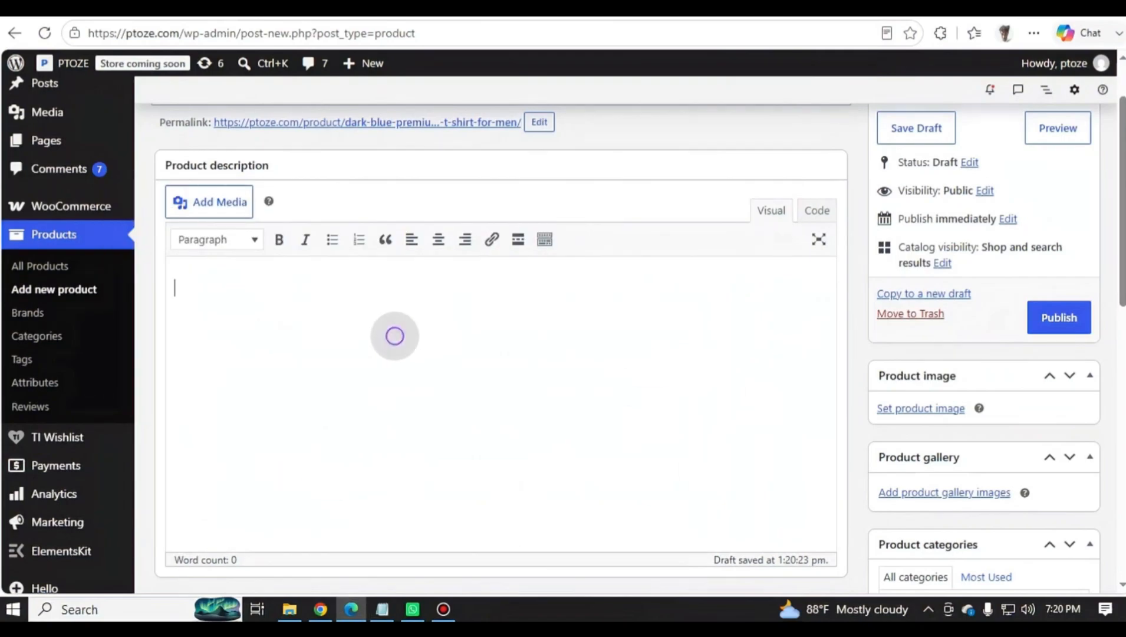
key("ctrl+v")
Step: Copy the short description beginning "Stay comfortable and stylish" from the gig update Notepad file into the product short description
scroll(377, 329, "down", 10)
scroll(372, 339, "up", 3)
scroll(362, 347, "down", 5)
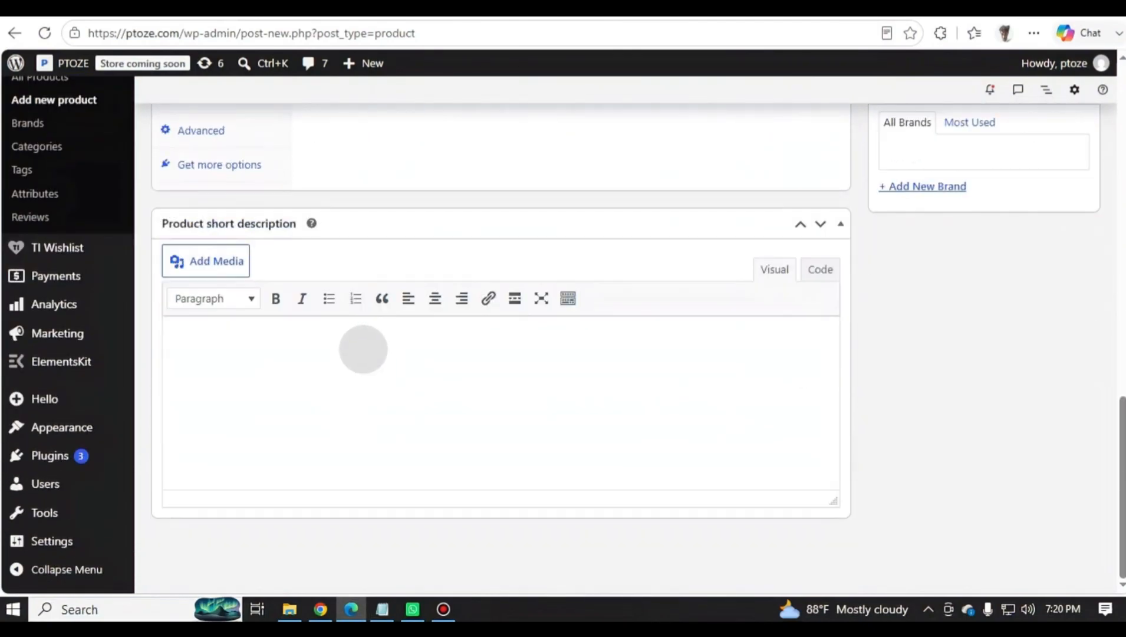
left_click(362, 348)
left_click(381, 607)
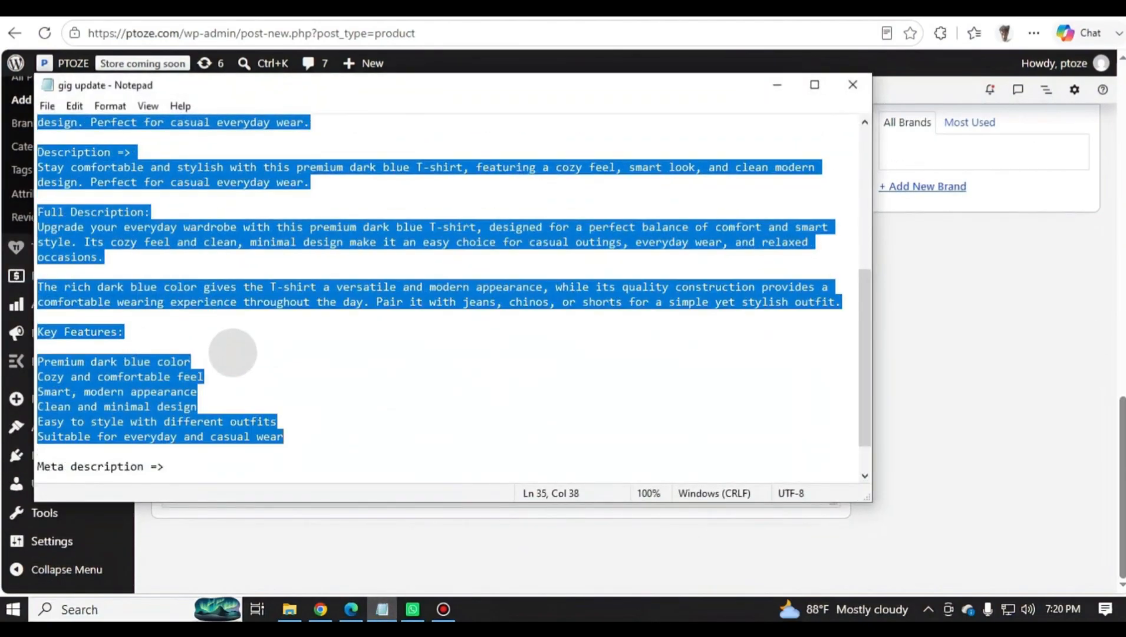
scroll(232, 354, "up", 5)
left_click_drag(141, 290, 97, 272)
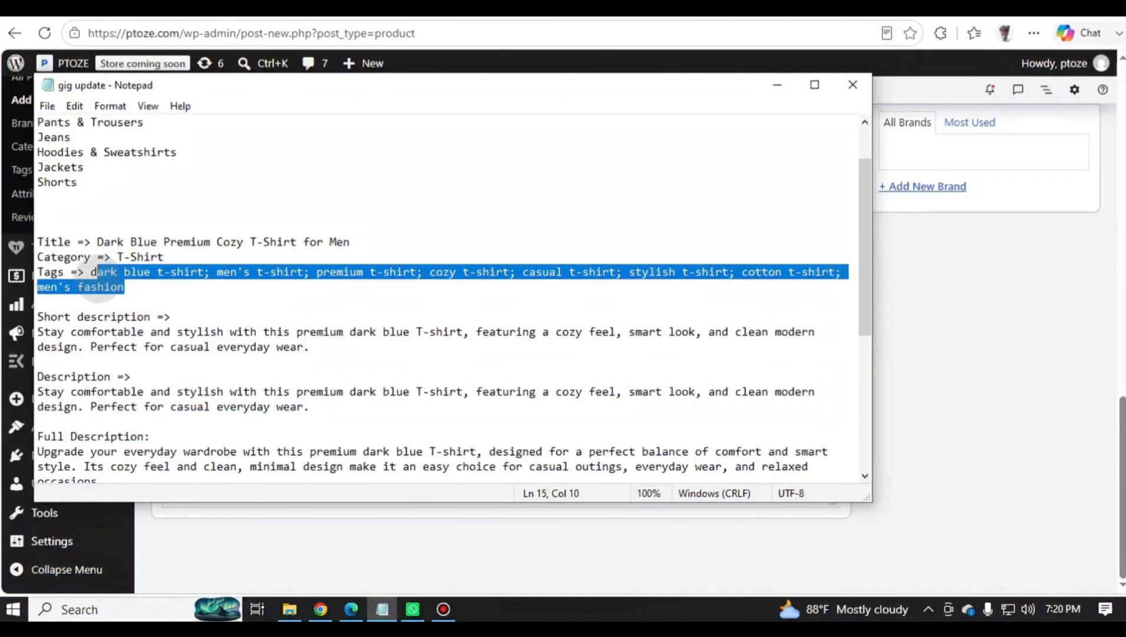
scroll(194, 277, "up", 1)
left_click_drag(309, 392, 65, 378)
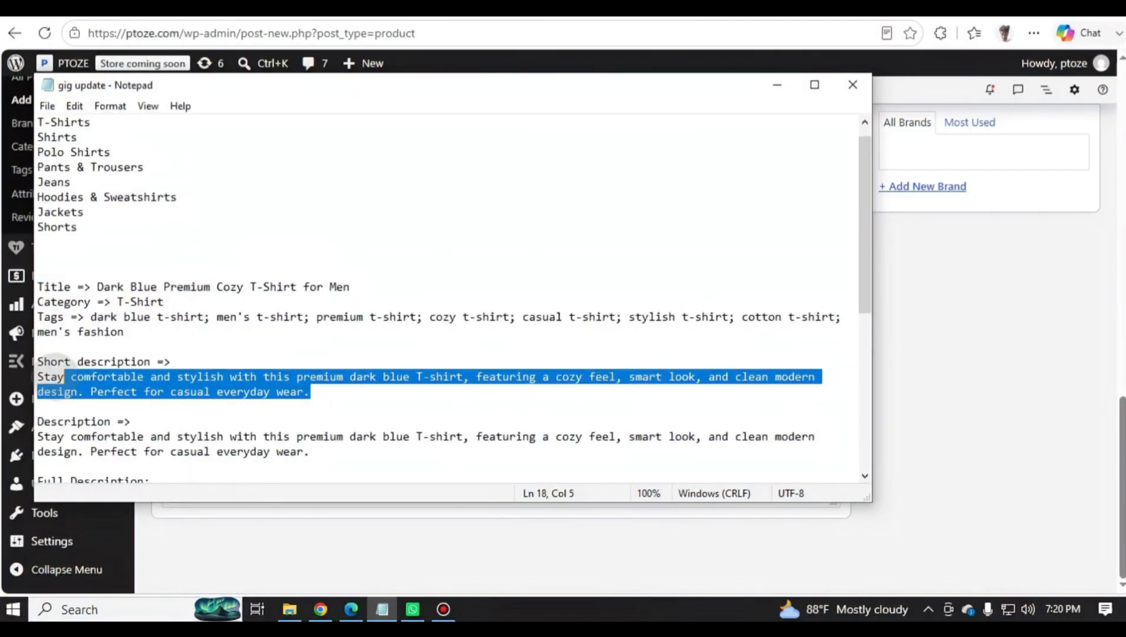
left_click(777, 84)
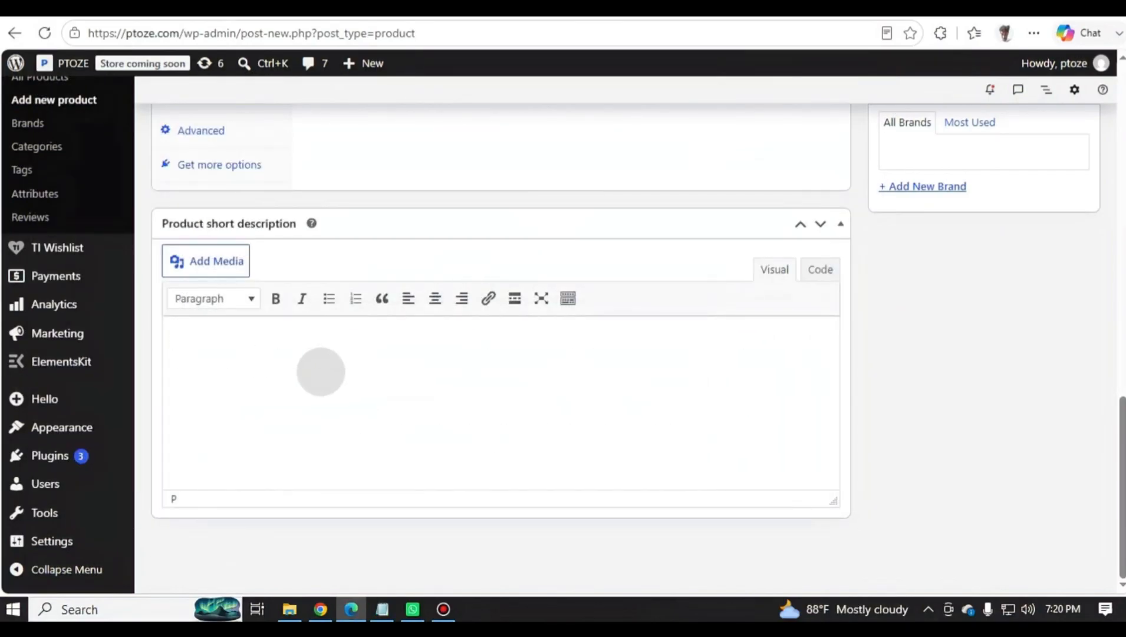
Step: Look over the filled-in product description and check the options available for the product's publish status
scroll(406, 400, "up", 5)
scroll(406, 400, "up", 10)
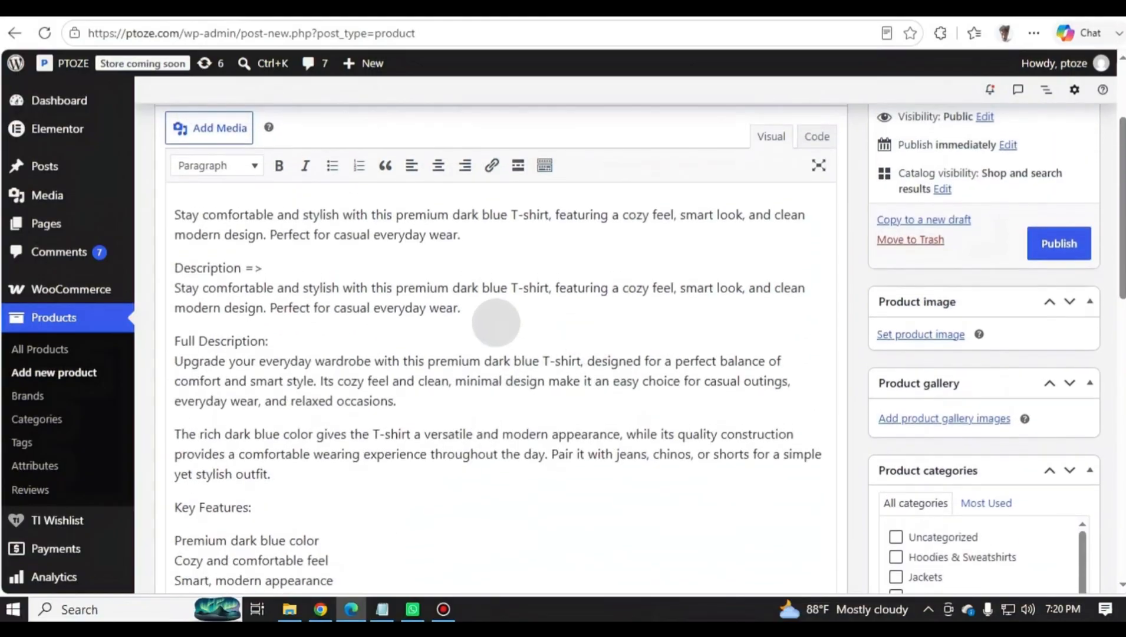
scroll(960, 214, "down", 1)
scroll(965, 216, "up", 1)
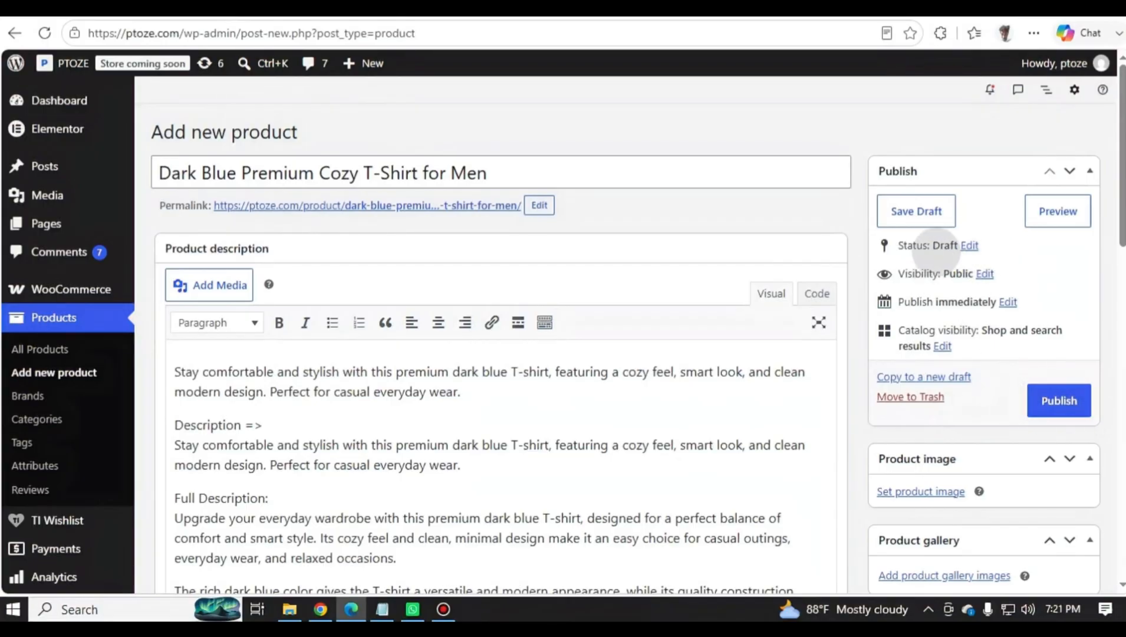
double_click(943, 245)
left_click(970, 245)
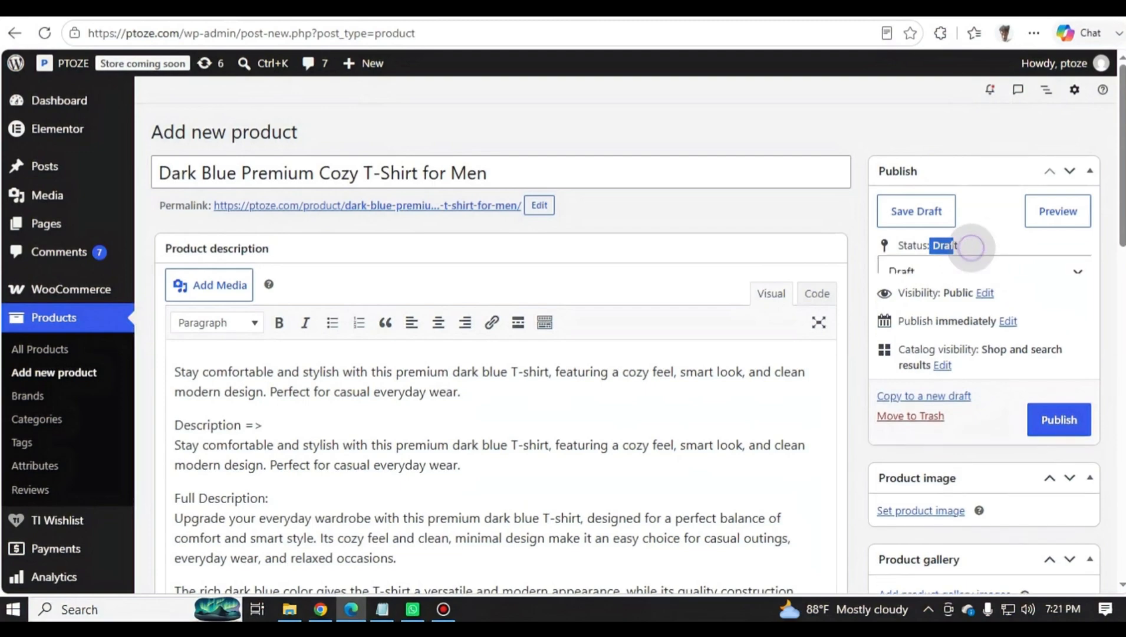
left_click(958, 274)
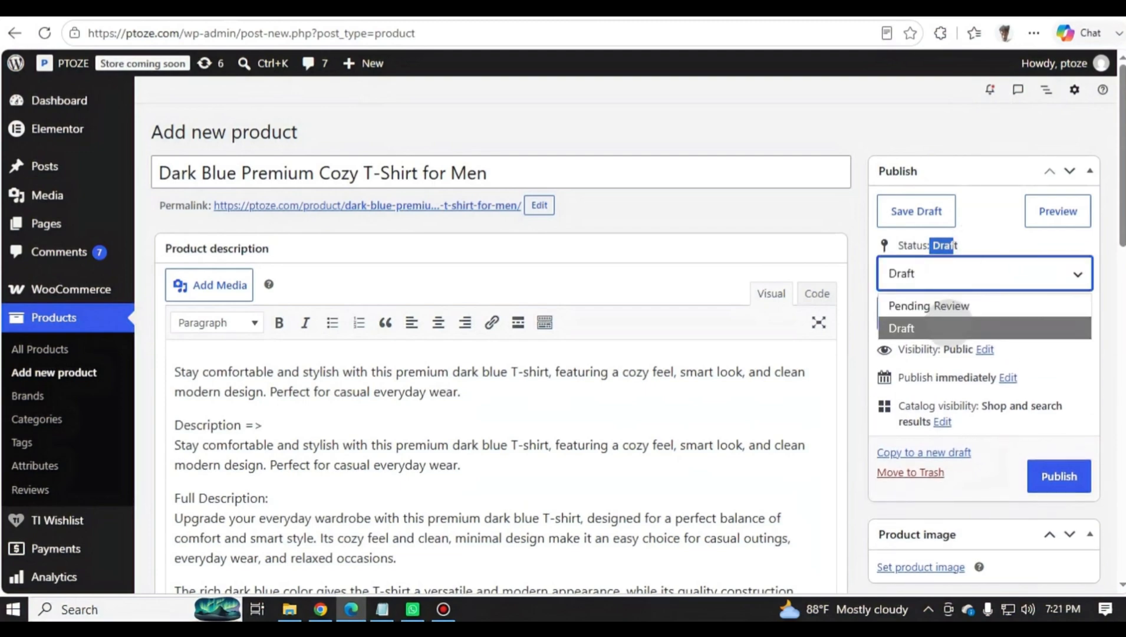
left_click(991, 249)
left_click(1076, 269)
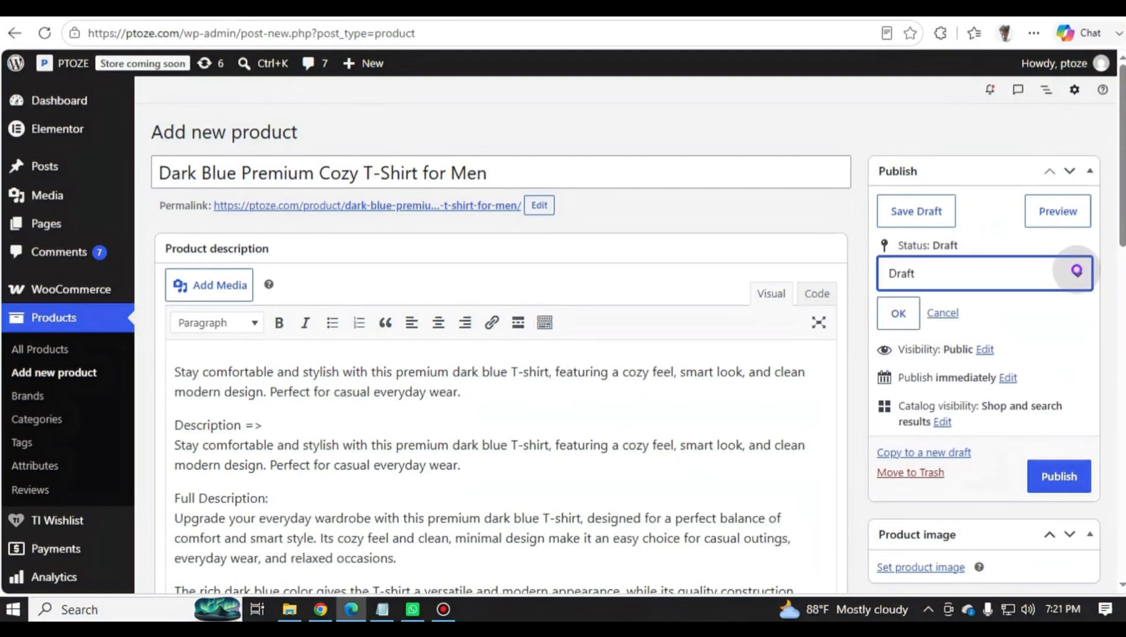
Step: Open the media library for choosing the product image
scroll(1085, 376, "down", 5)
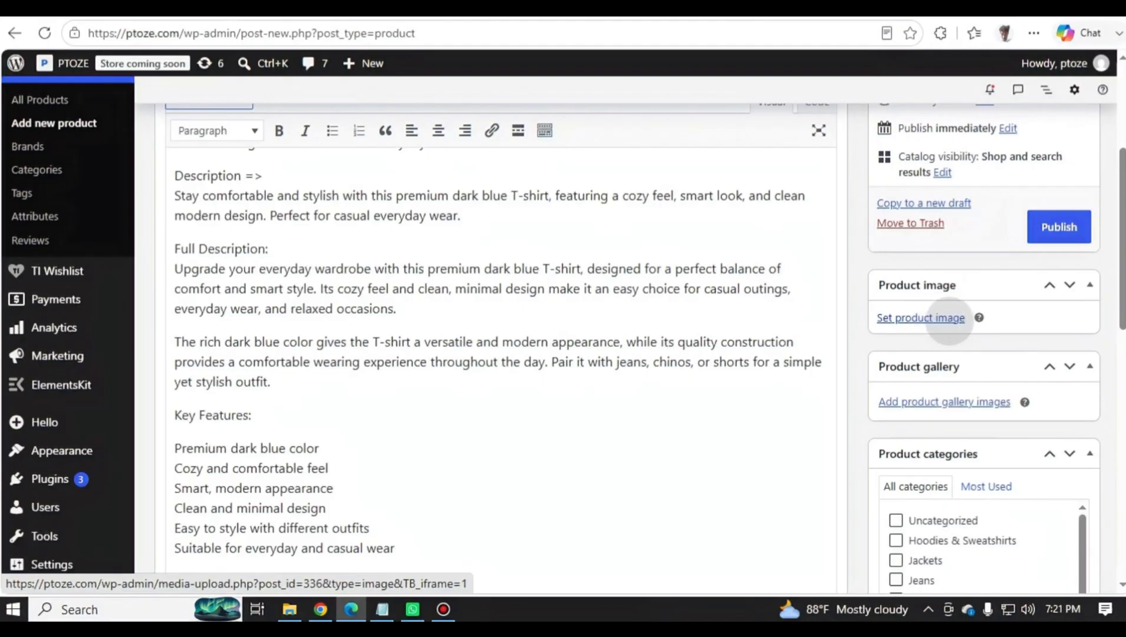
left_click(949, 319)
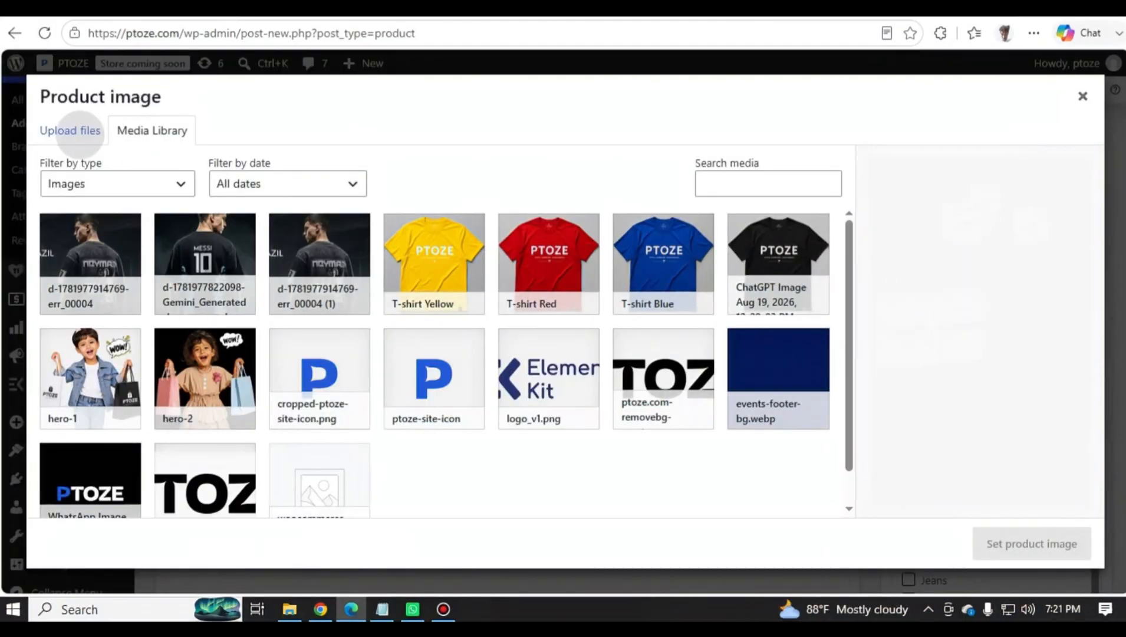
left_click(59, 129)
left_click(571, 348)
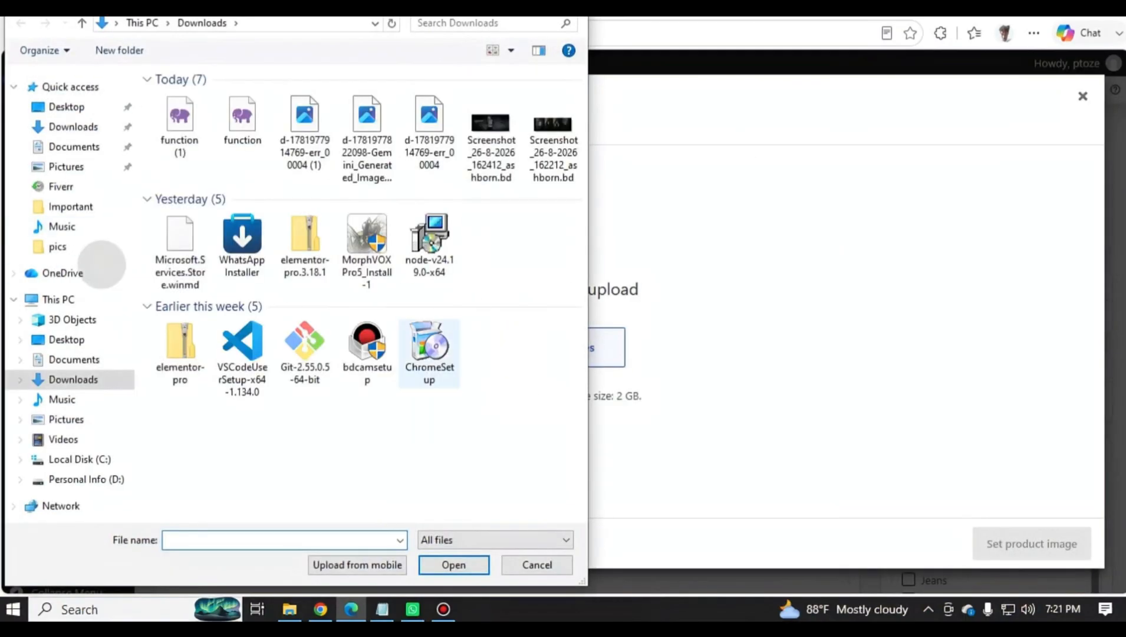
key("Escape")
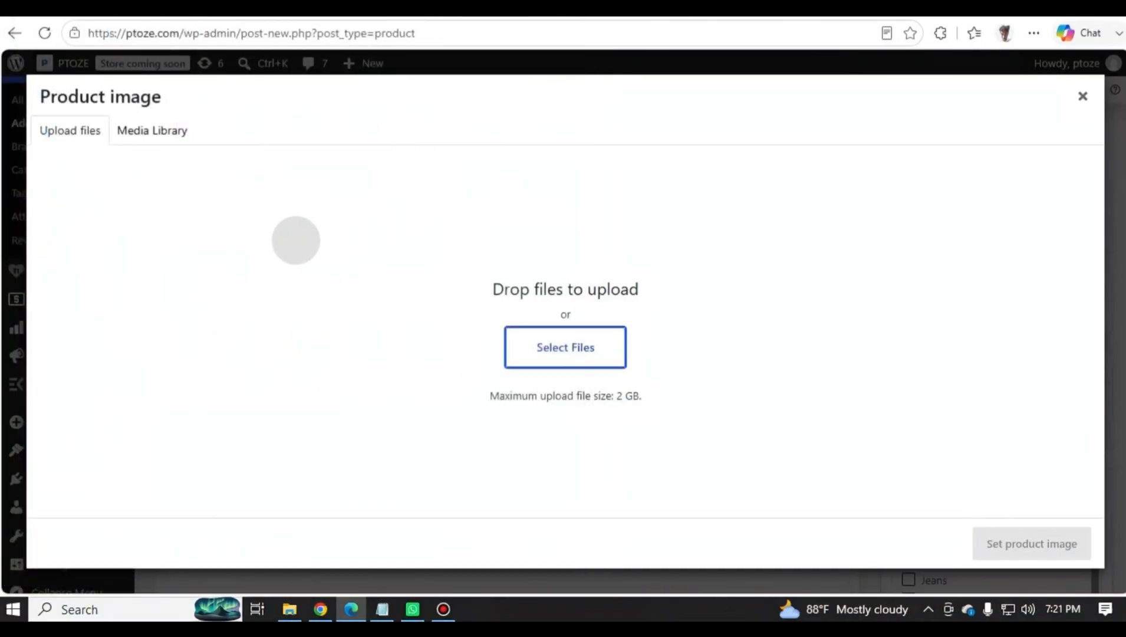
left_click(153, 130)
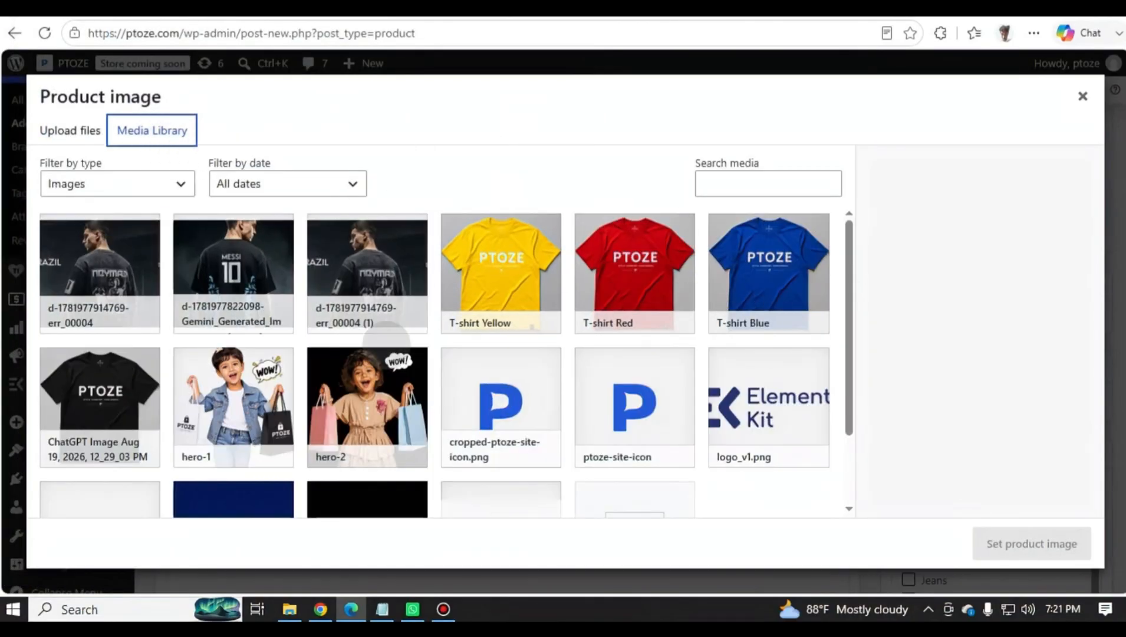
Step: Set the black PTOZE T-shirt picture from the media library as the product image
left_click(126, 406)
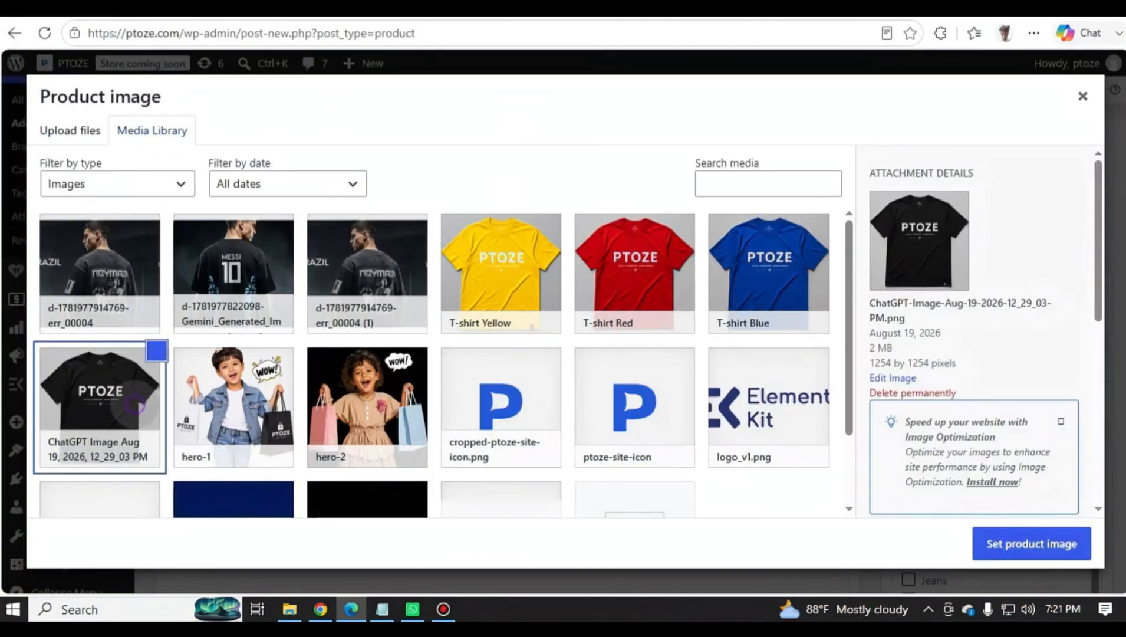
left_click(1030, 543)
scroll(849, 405, "down", 4)
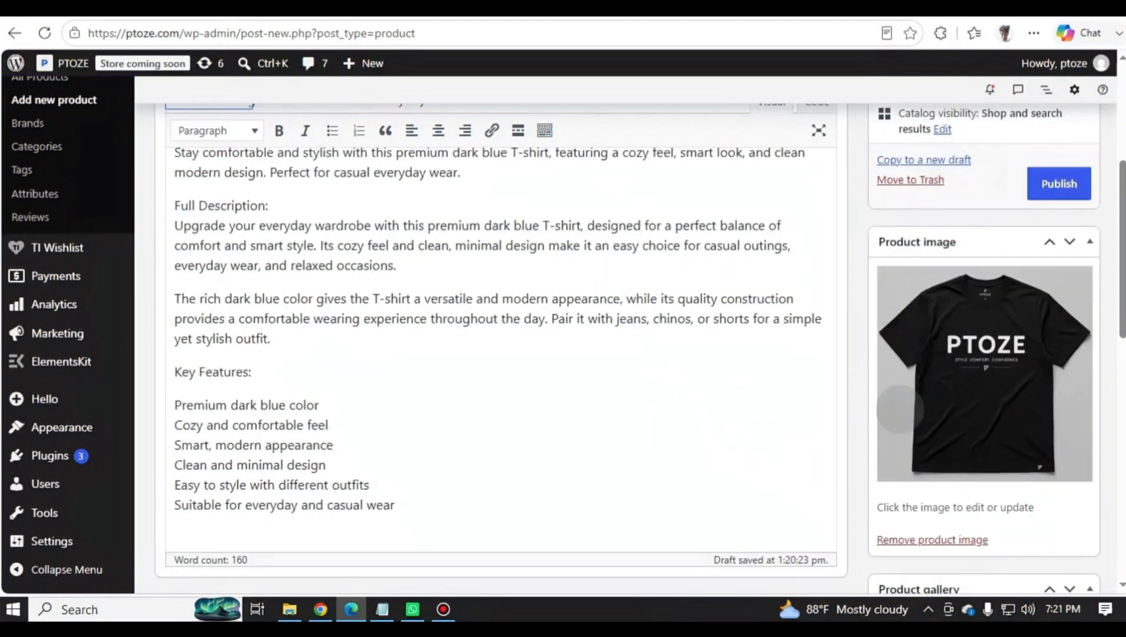
scroll(960, 265, "up", 2)
Step: Add the yellow, red, blue and black PTOZE T-shirt pictures from the media library to the product gallery
scroll(960, 265, "down", 5)
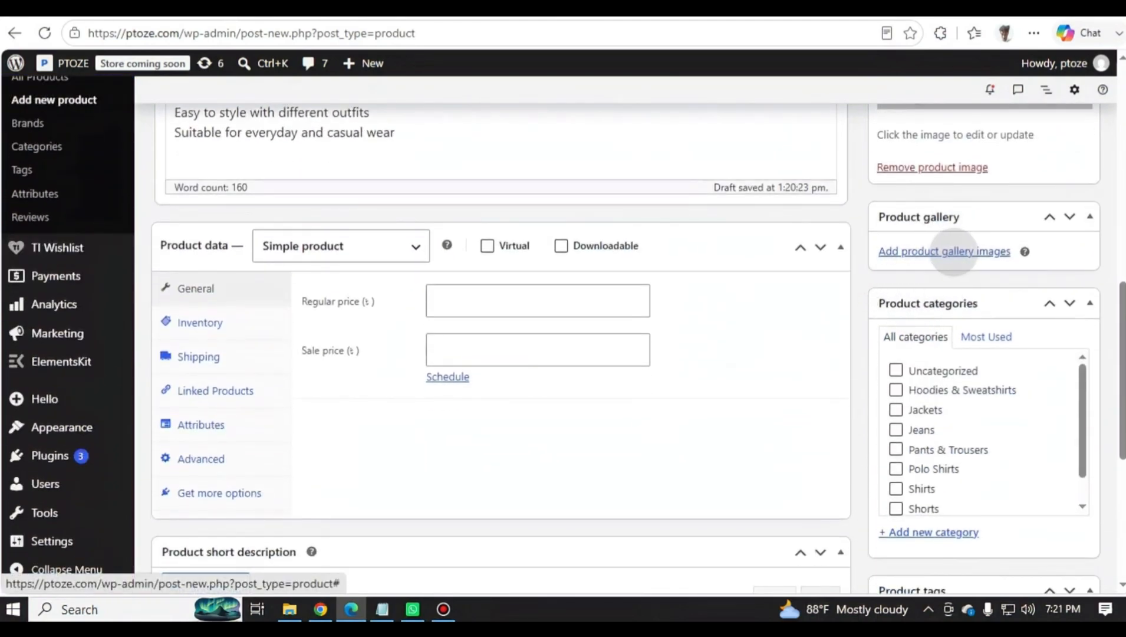
left_click(952, 252)
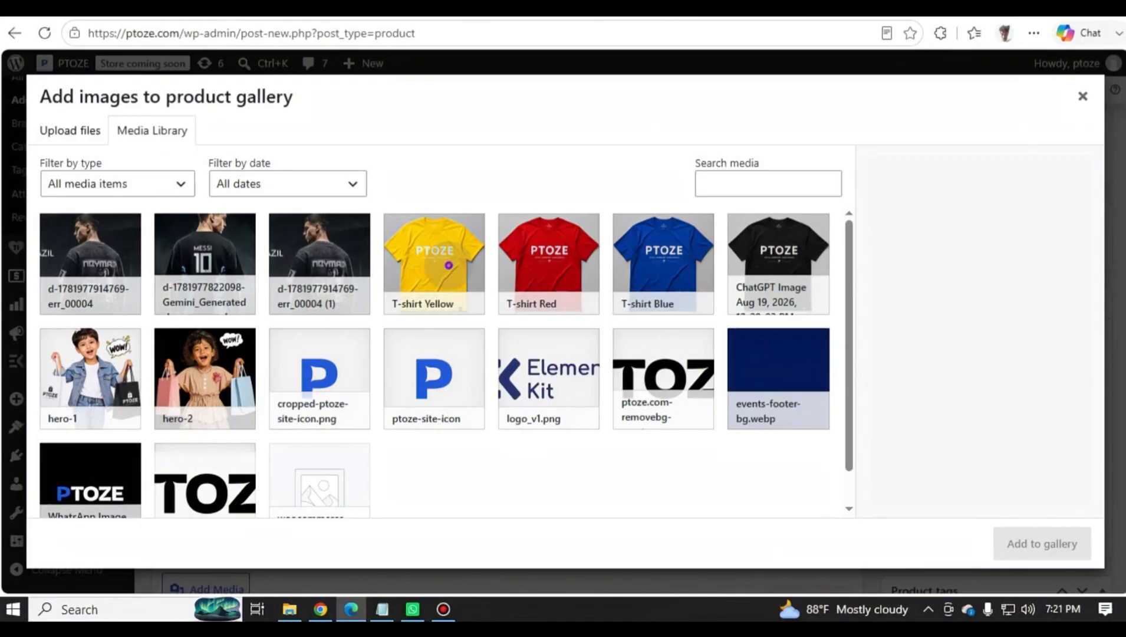
left_click(434, 262)
left_click(549, 263)
left_click(663, 262)
left_click(778, 262)
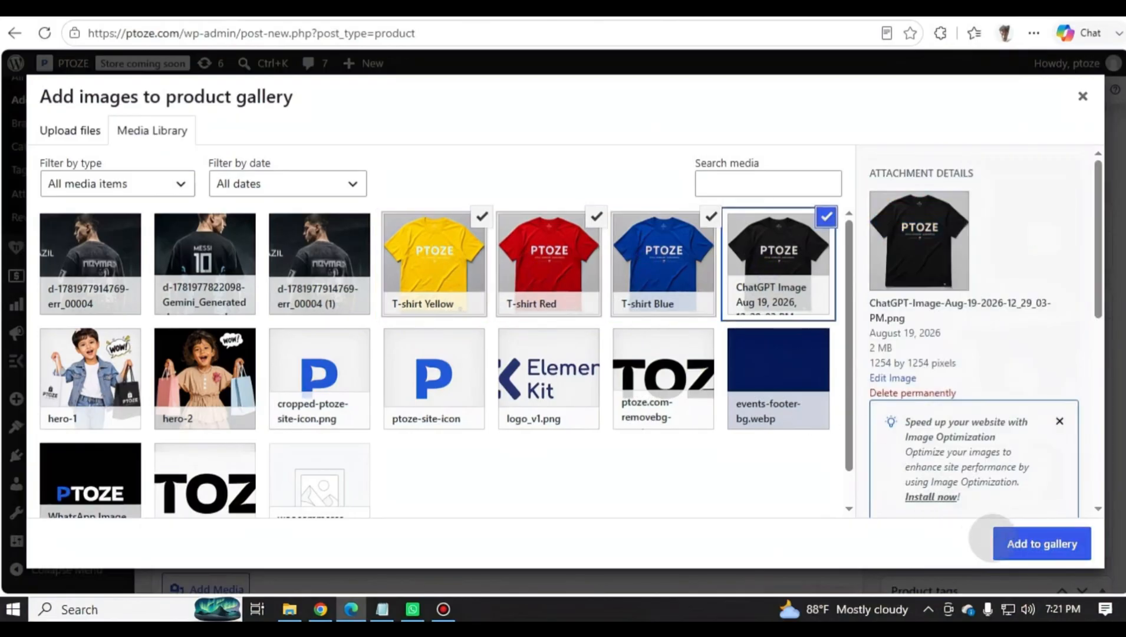
left_click(1025, 544)
Step: Assign the product to the T-Shirt category
scroll(744, 352, "down", 3)
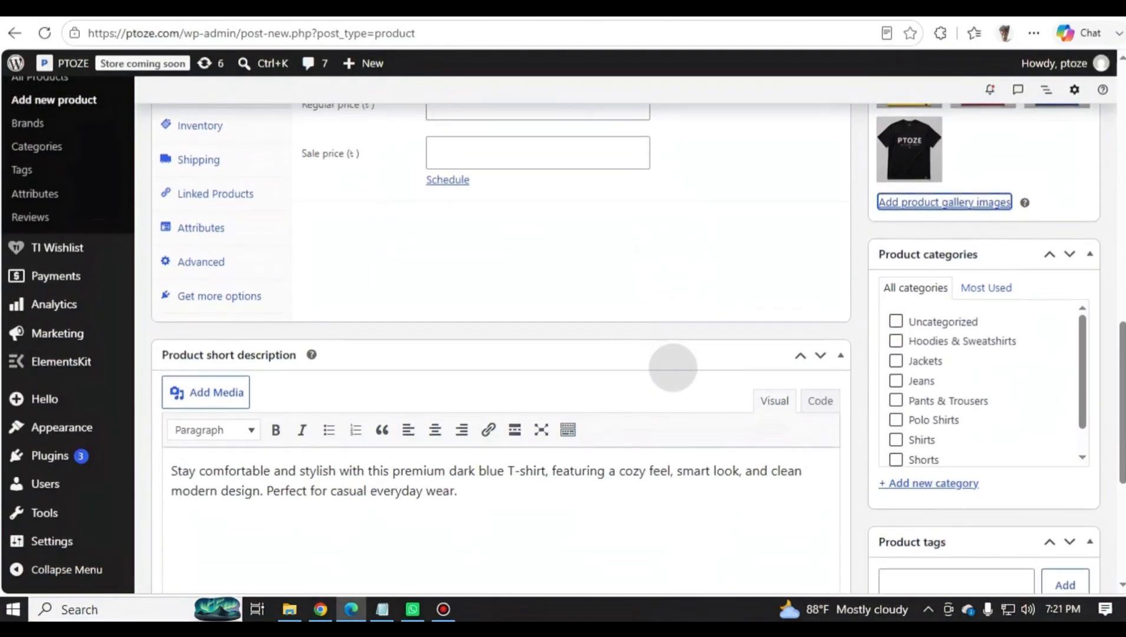
scroll(672, 367, "down", 1)
scroll(978, 340, "down", 2)
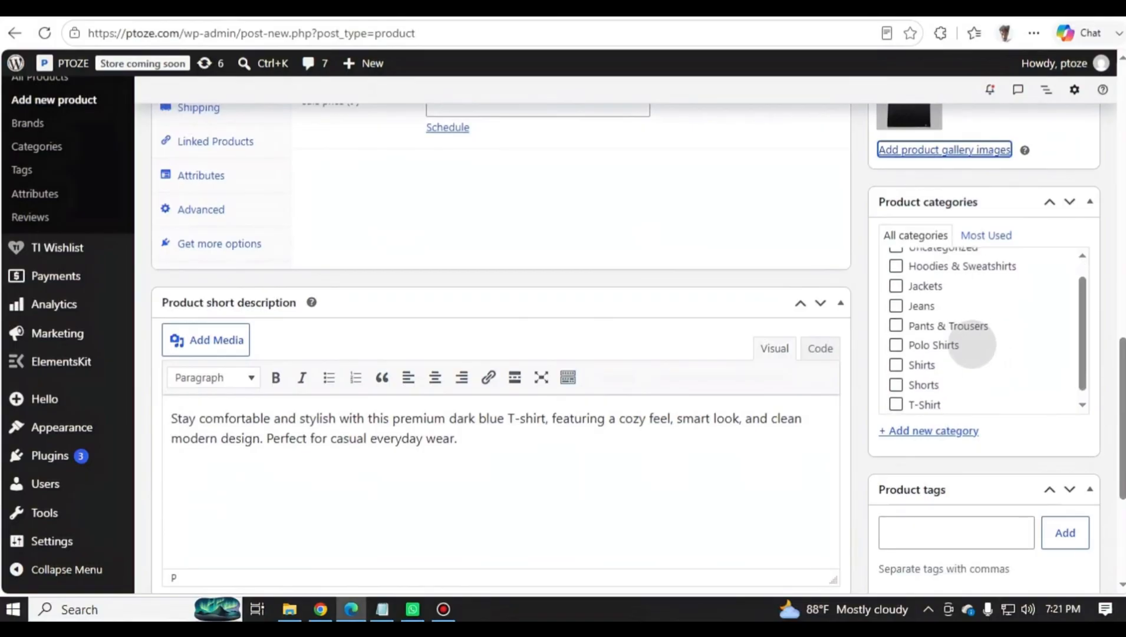
scroll(967, 344, "up", 6)
scroll(958, 334, "up", 2)
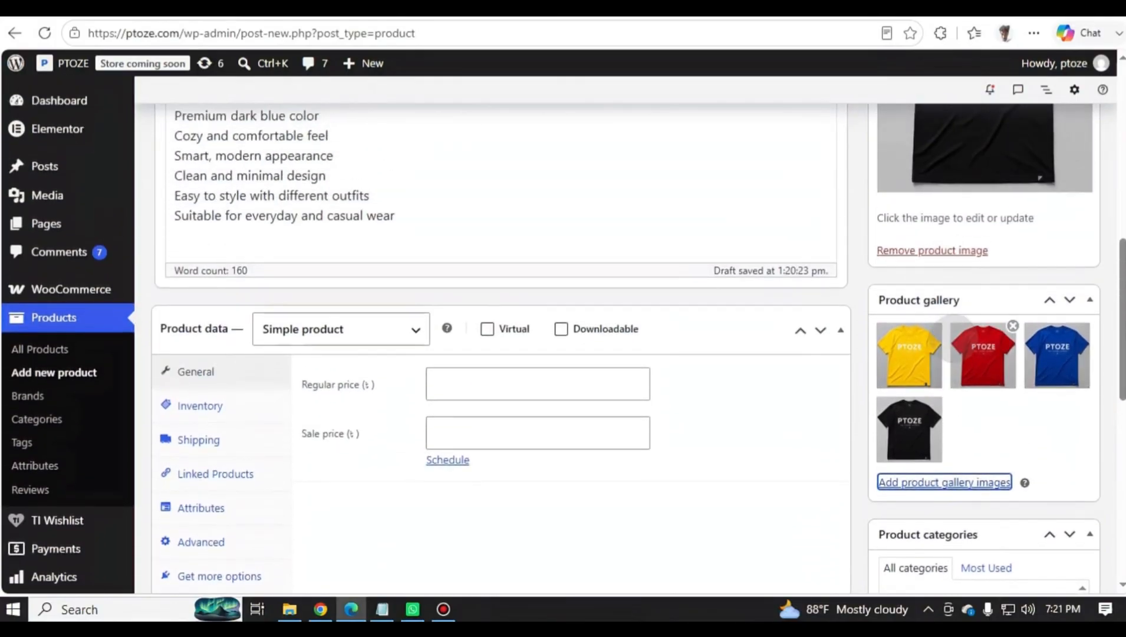
scroll(967, 352, "down", 2)
scroll(959, 348, "down", 5)
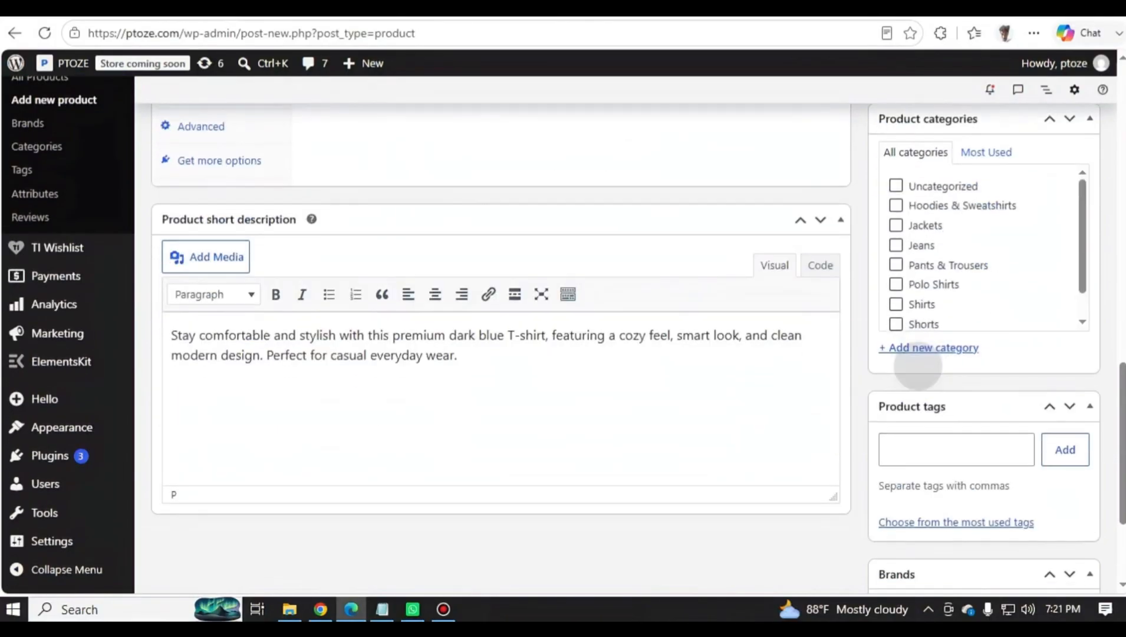
scroll(967, 261, "down", 1)
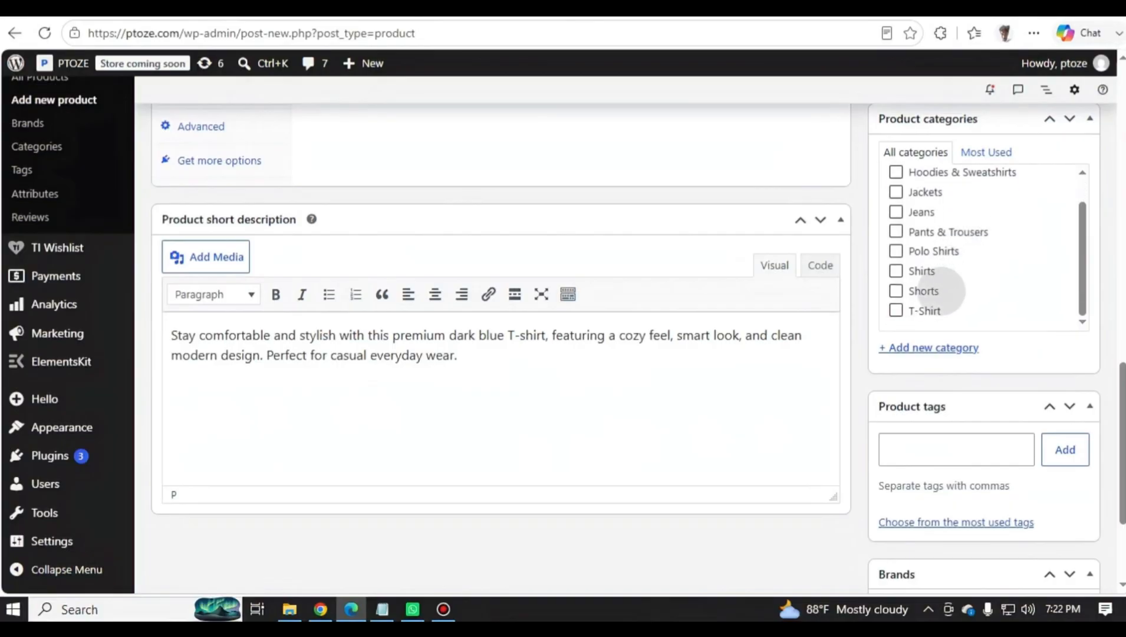
Step: Copy the tag "dark blue t-shirt" from the gig update Notepad file and add it to the product tags
scroll(787, 377, "down", 3)
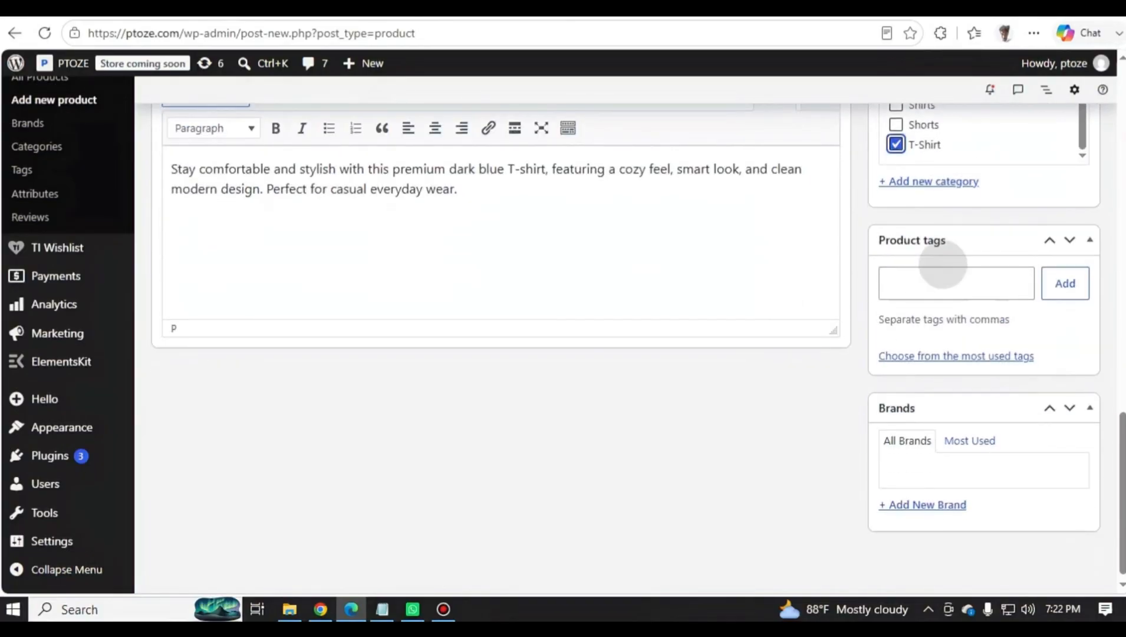
left_click(382, 609)
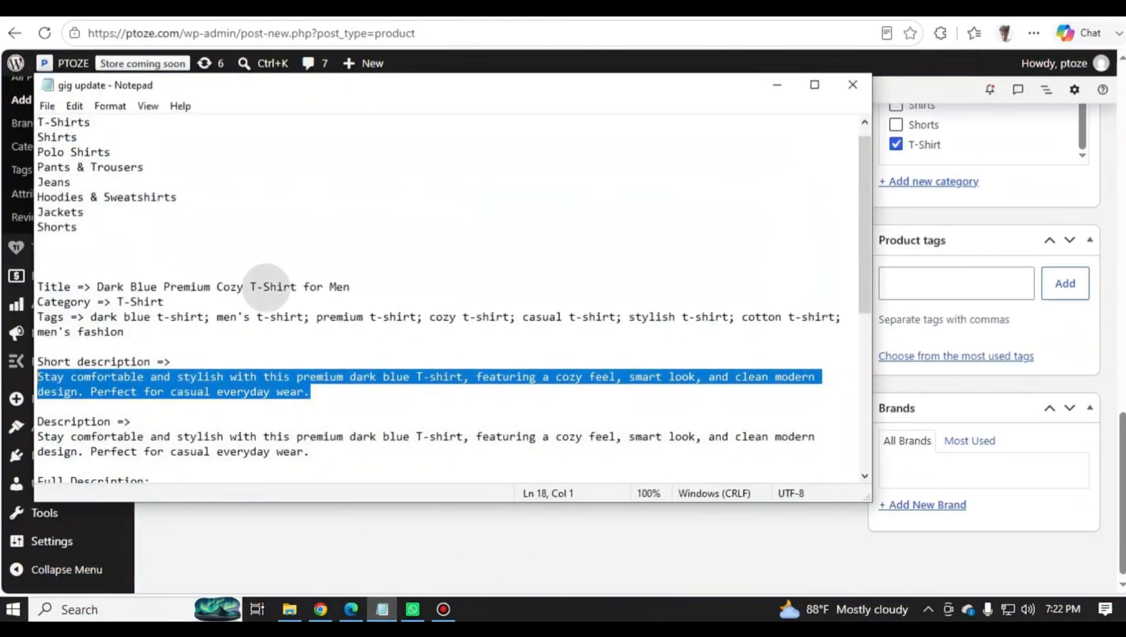
scroll(168, 347, "down", 2)
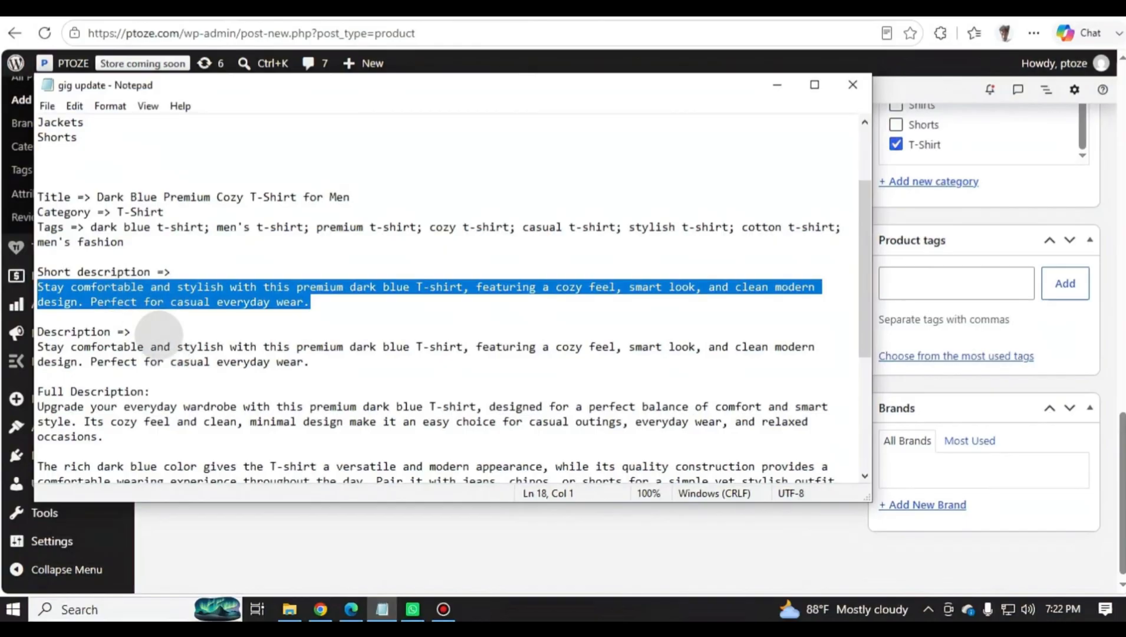
left_click(178, 302)
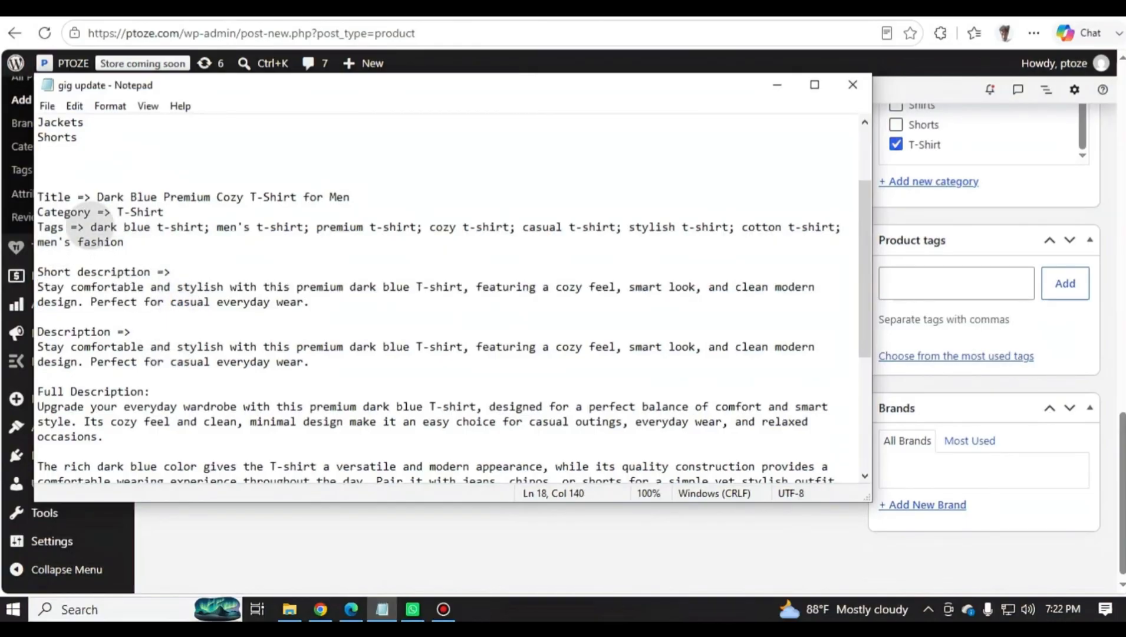
left_click_drag(90, 227, 178, 228)
key("ctrl+c")
left_click(777, 85)
left_click(902, 289)
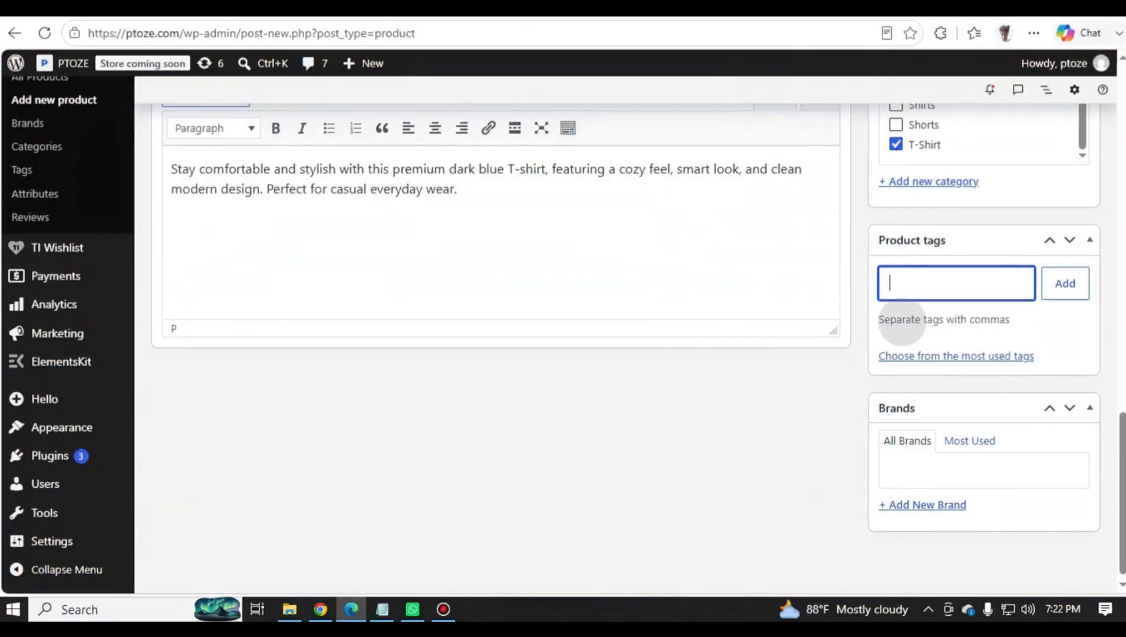
key("ctrl+v")
left_click(1064, 284)
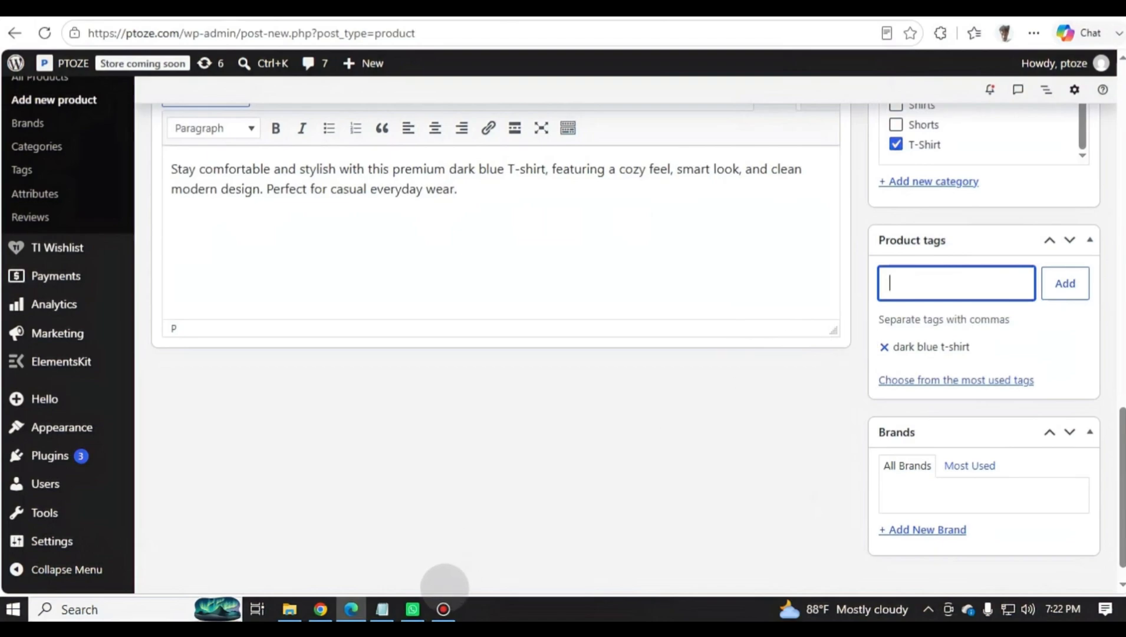
Step: Copy "men's t-shirt" from the Notepad tag list and add it as a product tag
left_click(382, 609)
left_click_drag(216, 227, 316, 228)
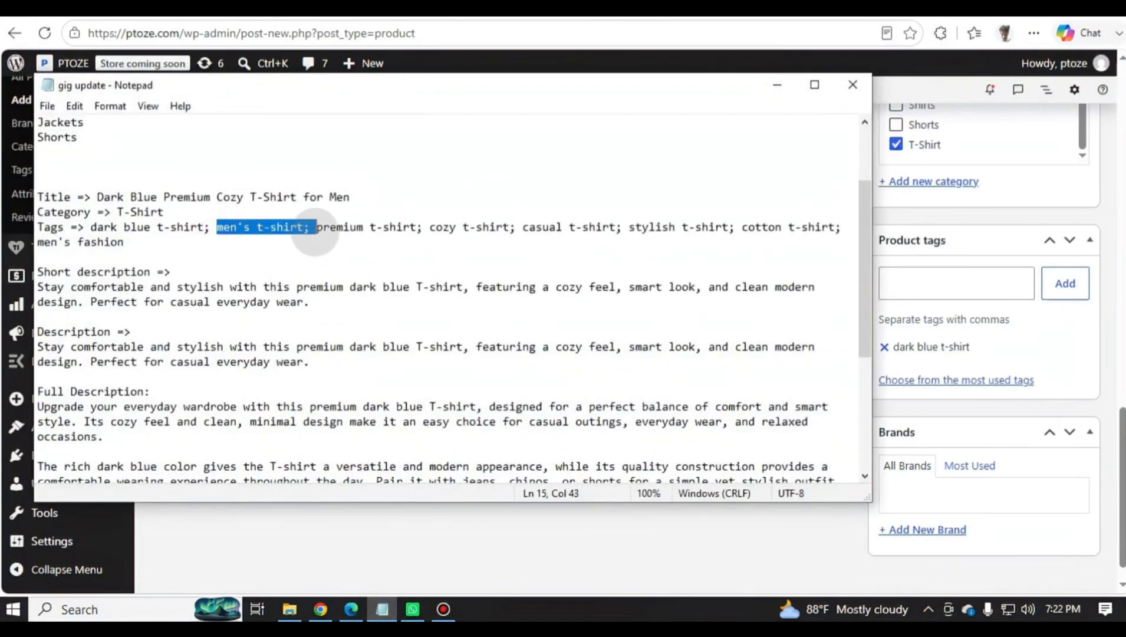
left_click(777, 84)
left_click(955, 283)
key("ctrl+v")
key("Return")
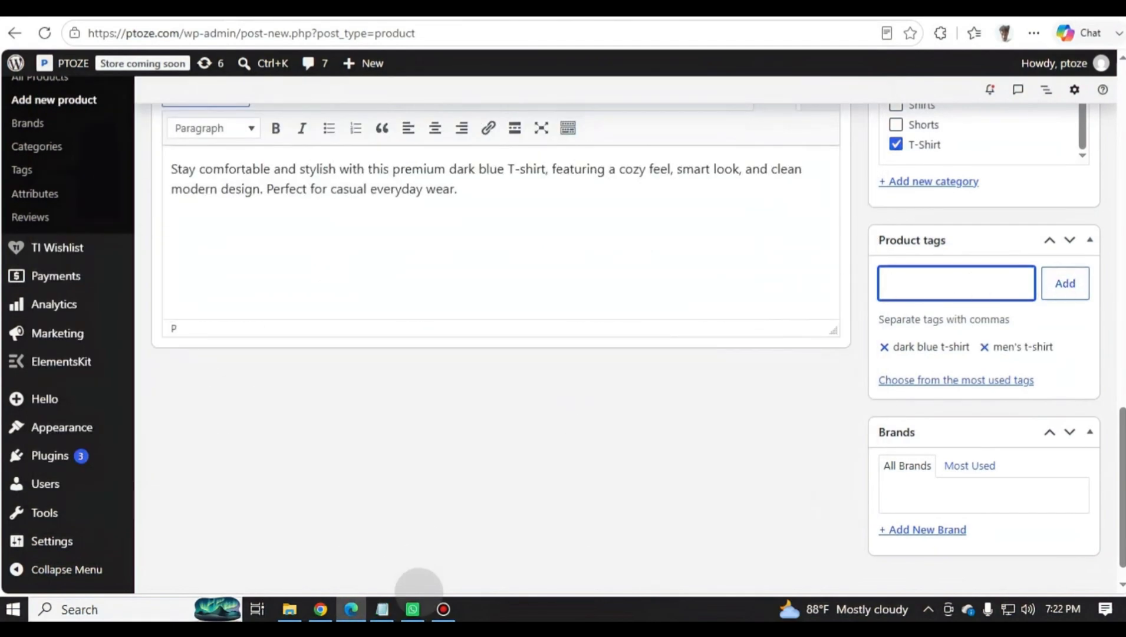
Step: Copy "premium t-shirt" from the Notepad tag list and add it as a product tag
left_click(382, 609)
left_click_drag(317, 226, 420, 225)
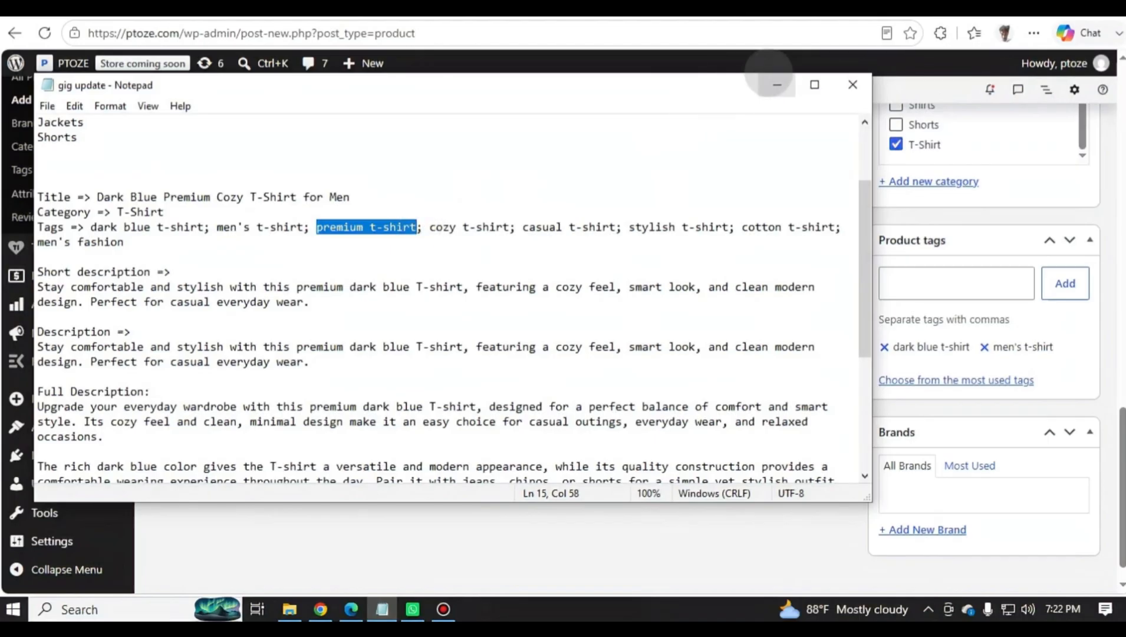
left_click(776, 84)
left_click(913, 273)
key("ctrl+v")
key("Return")
Step: Copy "cozy t-shirt" from the Notepad tag list and add it as a product tag
left_click(382, 609)
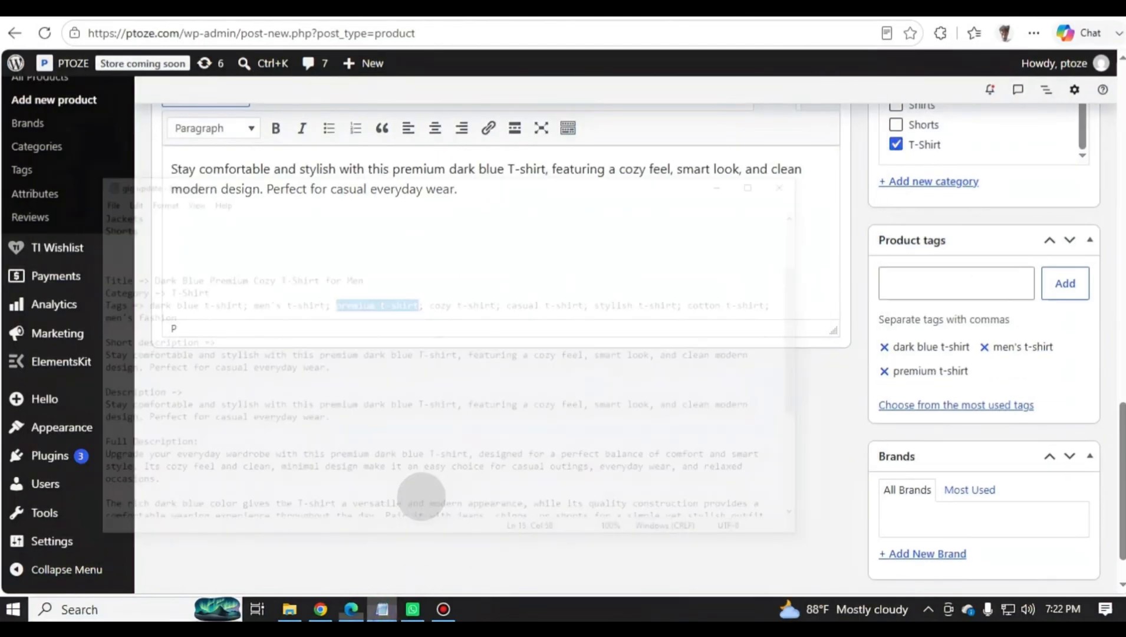
left_click(428, 227)
left_click_drag(429, 227, 817, 227)
left_click(777, 84)
left_click(920, 283)
key("ctrl+v")
key("Return")
Step: Copy "casual t-shirt" from the Notepad tag list and add it as a product tag
left_click(382, 609)
left_click(777, 85)
left_click(902, 286)
key("ctrl+v")
key("Return")
Step: Copy "stylish t-shirt" from the Notepad tag list and add it as a product tag
left_click(382, 609)
left_click(777, 84)
left_click(930, 274)
key("ctrl+v")
key("Return")
Step: Copy "cotton t-shirt" from the Notepad tag list and add it as a product tag
left_click(382, 608)
left_click(757, 227)
key("ctrl+c")
left_click(777, 85)
key("ctrl+v")
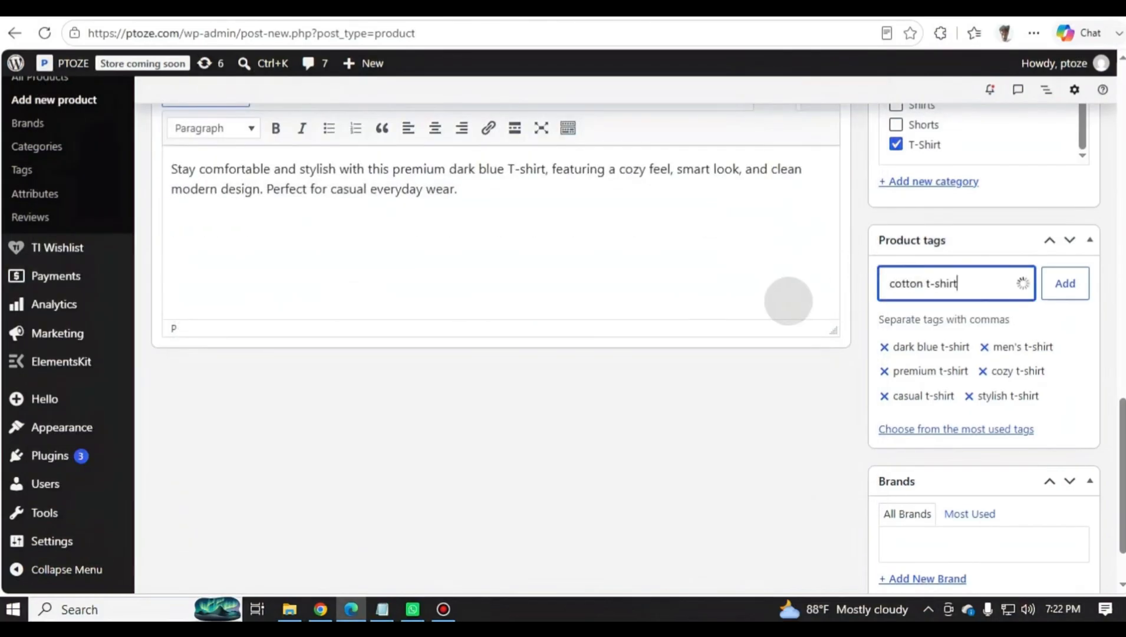
key("Return")
Step: Create a new brand named Armani from the product editor and assign it to the product
scroll(760, 298, "down", 2)
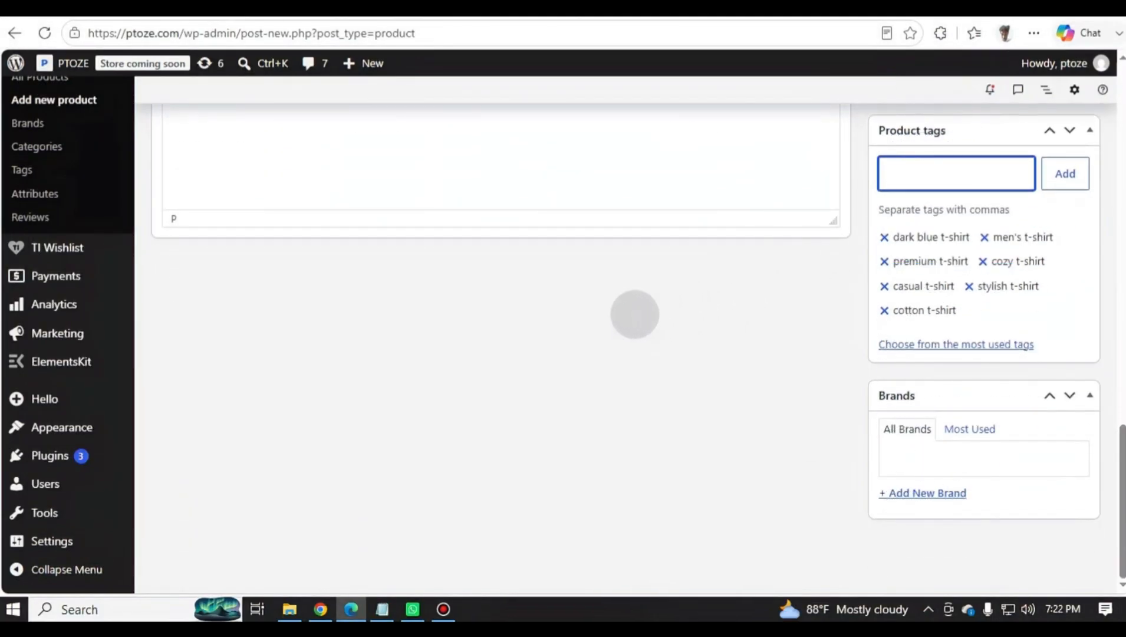
scroll(1073, 262, "up", 2)
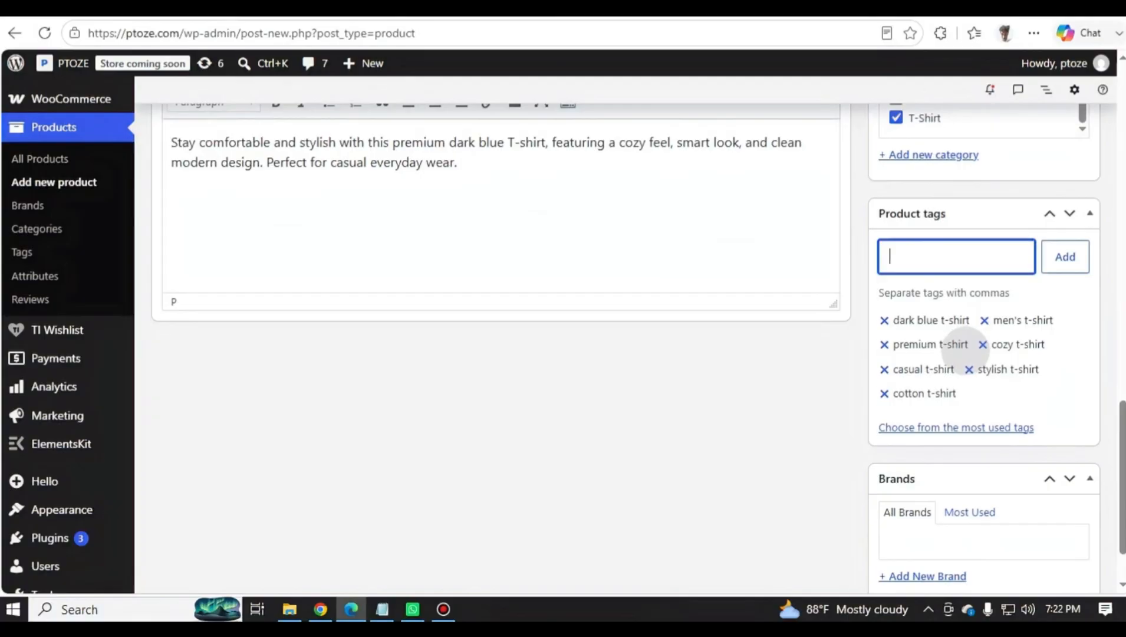
scroll(962, 349, "up", 3)
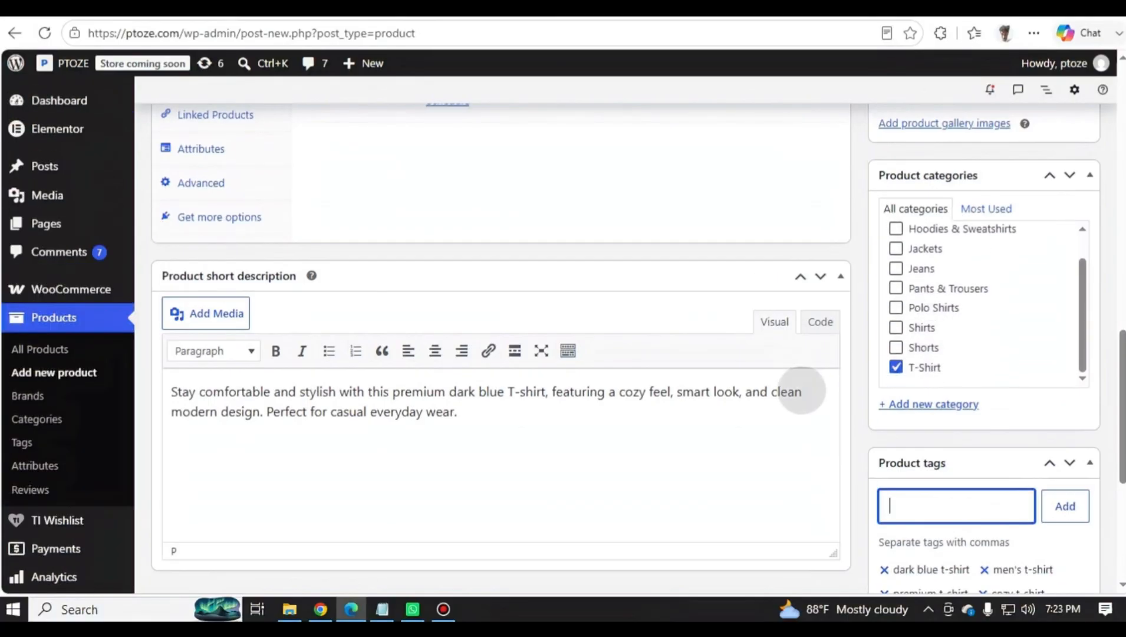
scroll(802, 390, "down", 4)
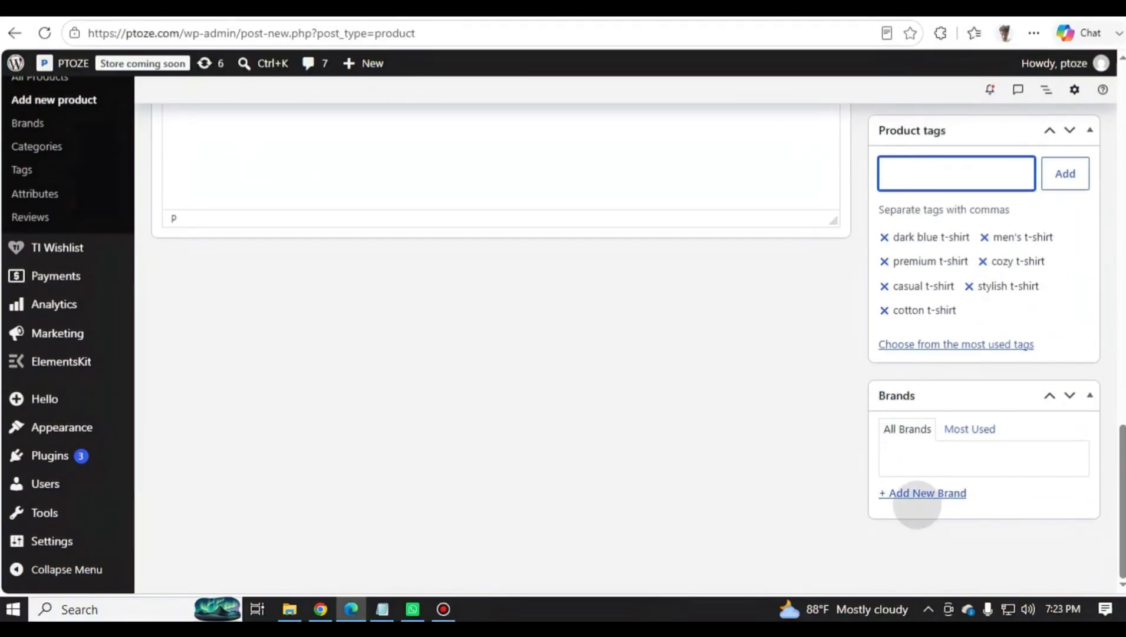
scroll(578, 435, "up", 5)
scroll(919, 298, "up", 6)
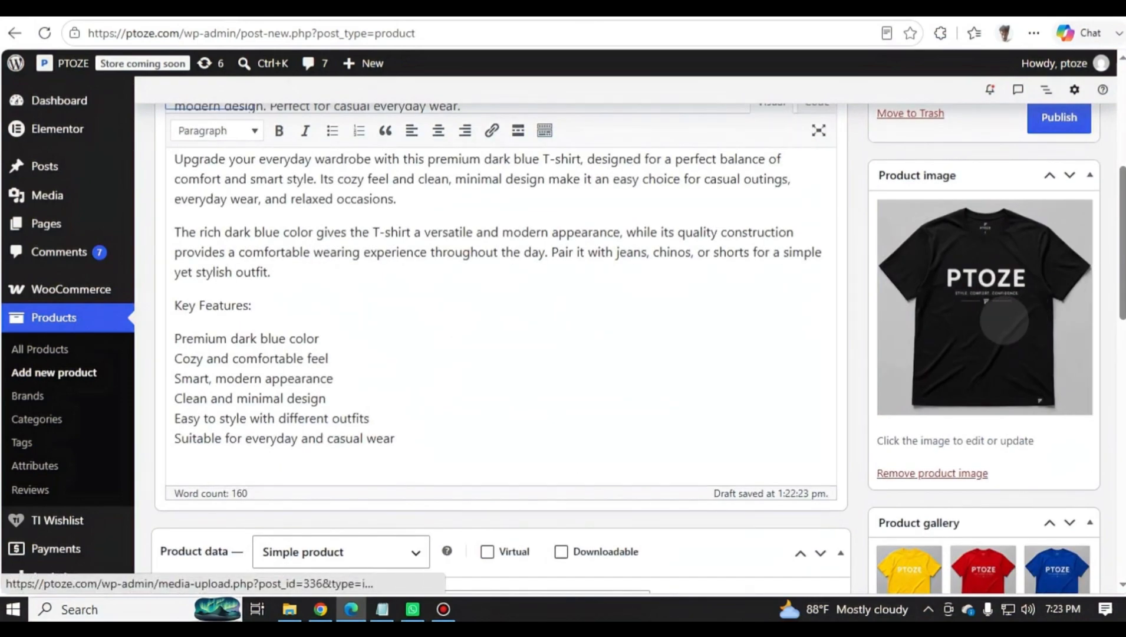
scroll(1005, 320, "down", 11)
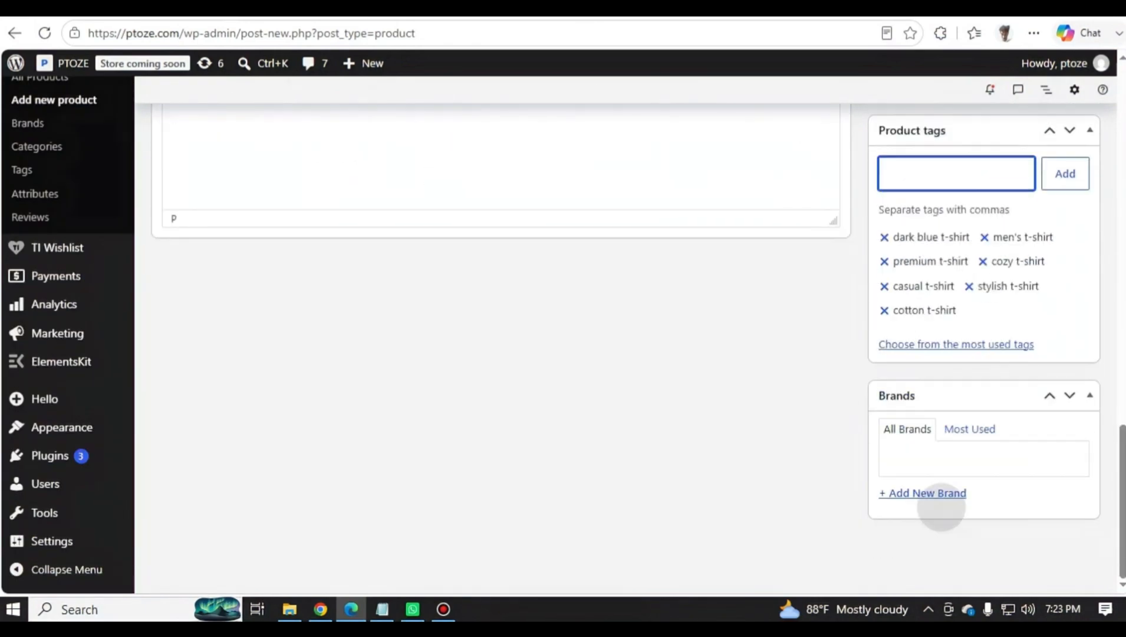
left_click(922, 492)
scroll(926, 436, "down", 2)
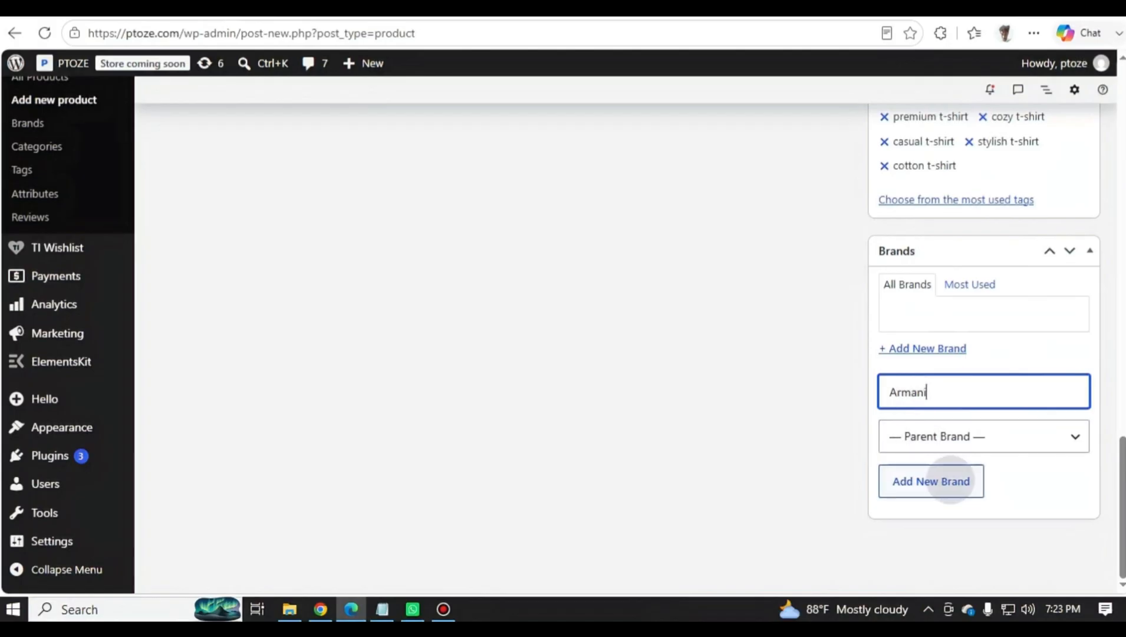
left_click(950, 479)
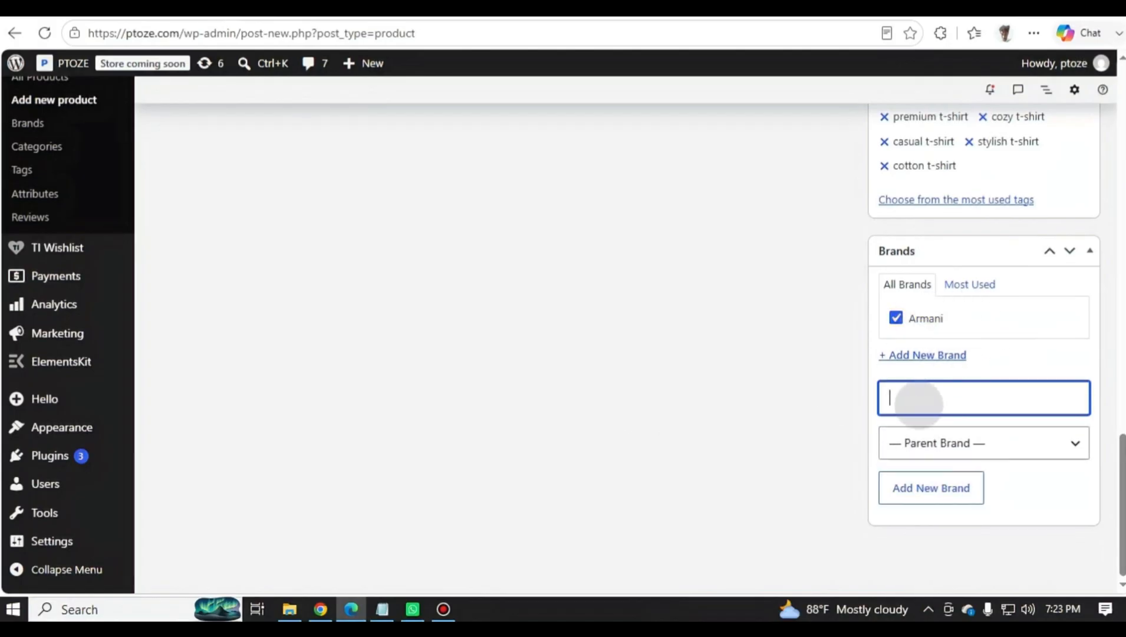
Step: Try entering another new brand, with a name starting with "Rup", on the product Brands page
scroll(766, 404, "up", 2)
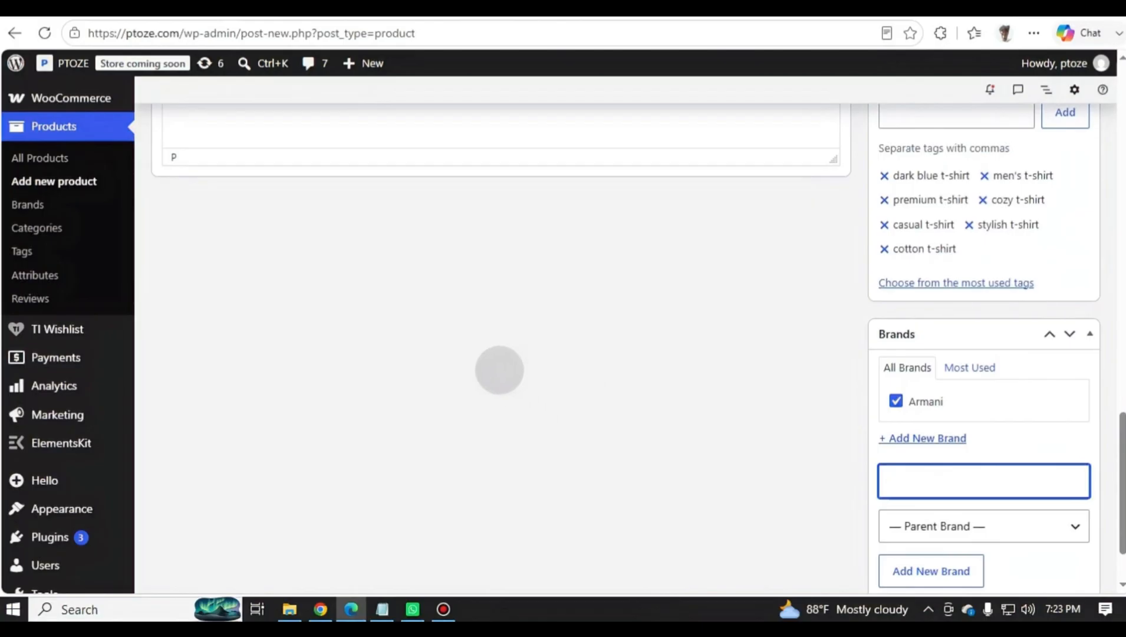
scroll(153, 218, "up", 1)
scroll(154, 219, "up", 1)
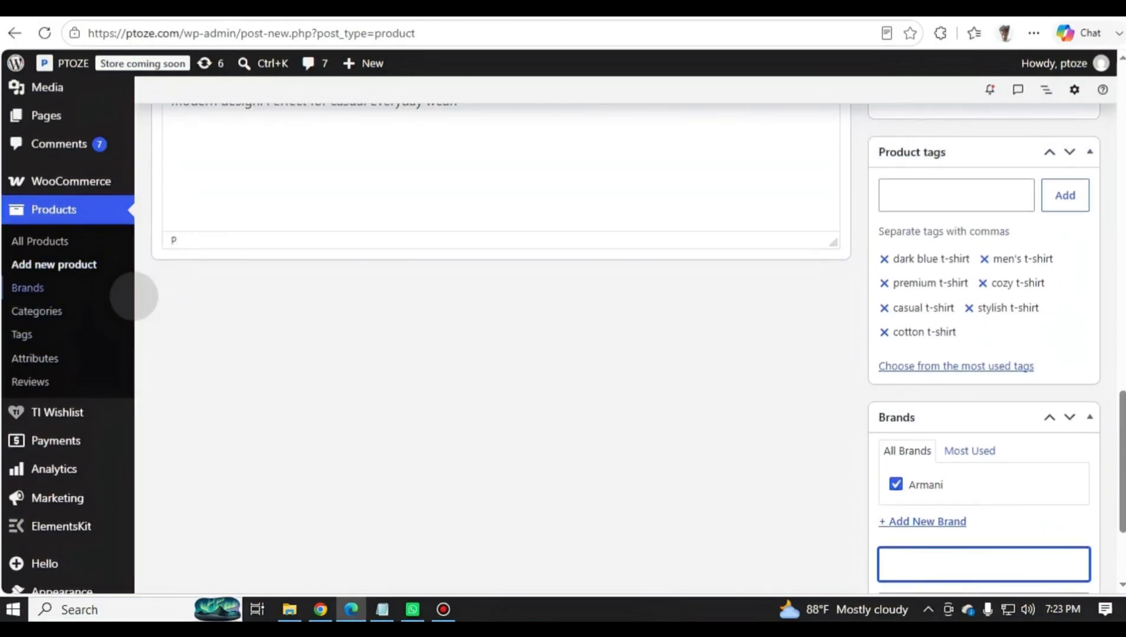
left_click(52, 289)
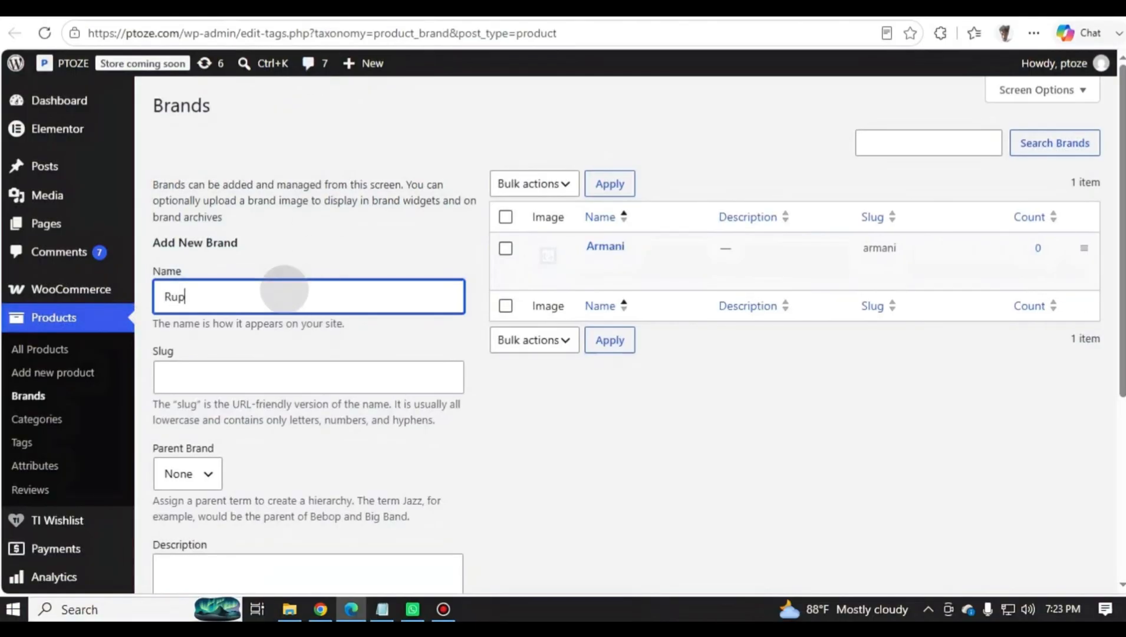
scroll(284, 289, "down", 5)
left_click(247, 501)
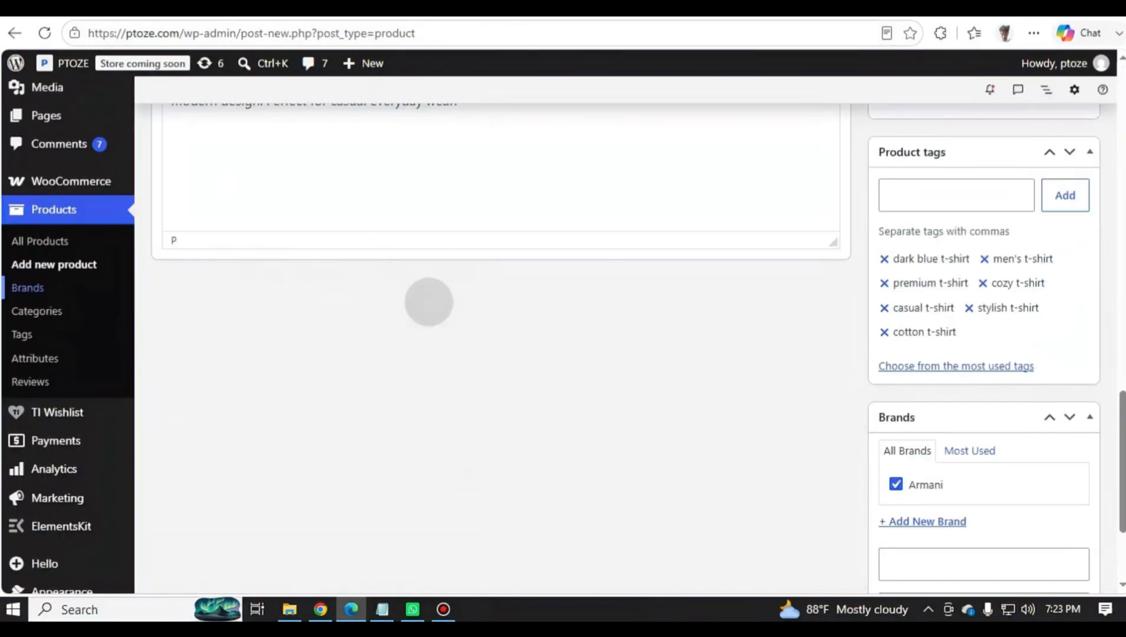
Step: Set the product's regular price to 599 in the general product data
scroll(428, 299, "up", 5)
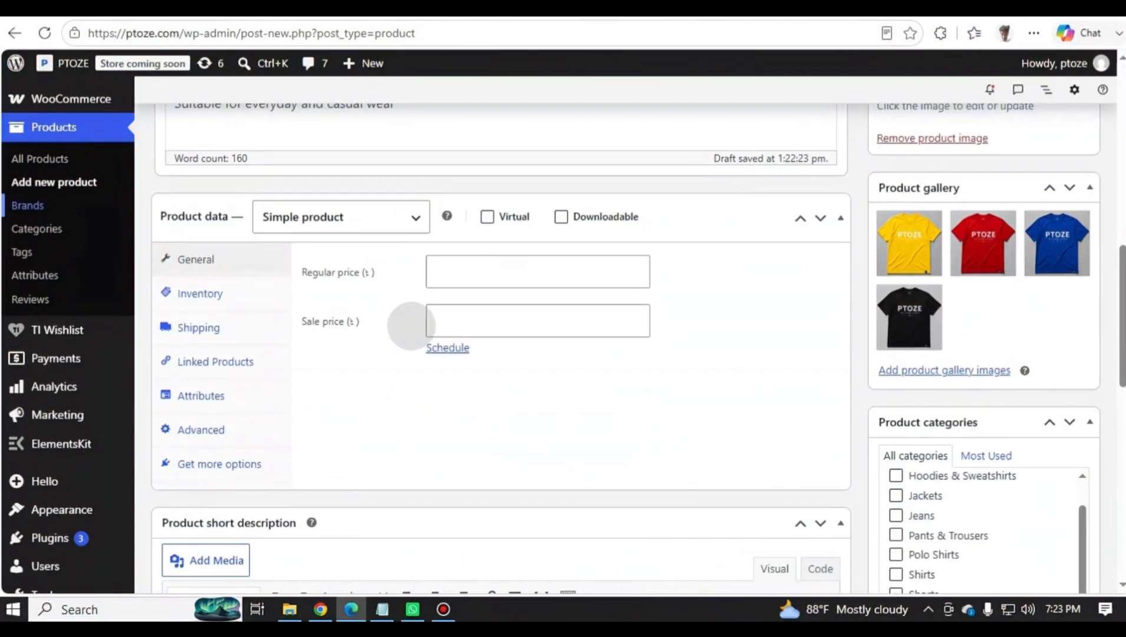
scroll(407, 329, "down", 1)
scroll(464, 259, "up", 1)
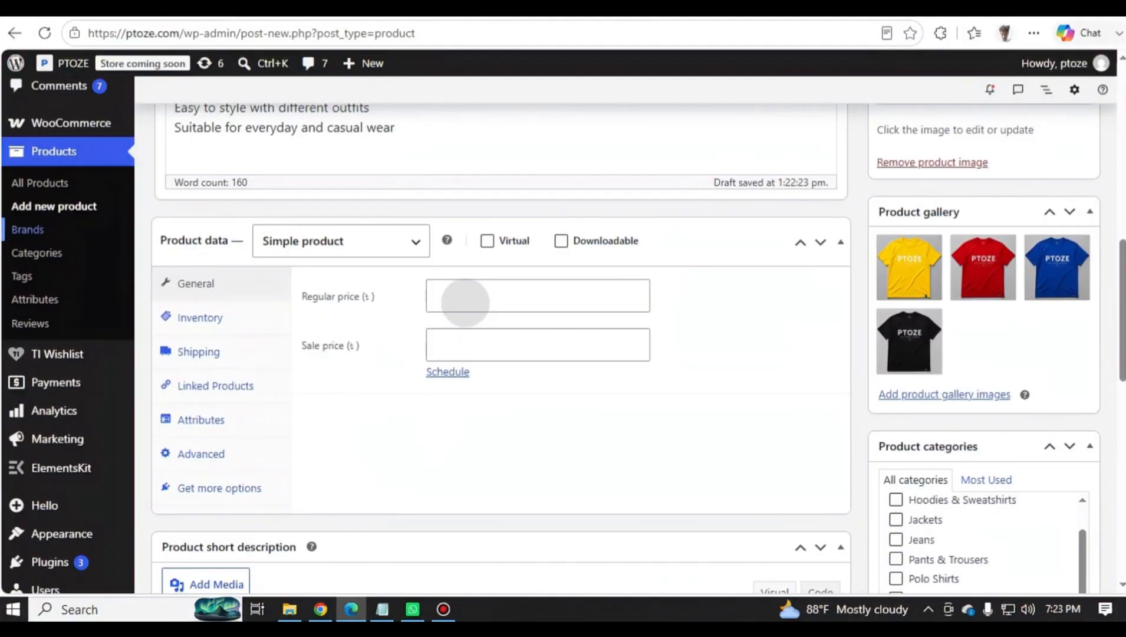
scroll(465, 300, "up", 2)
scroll(469, 341, "down", 1)
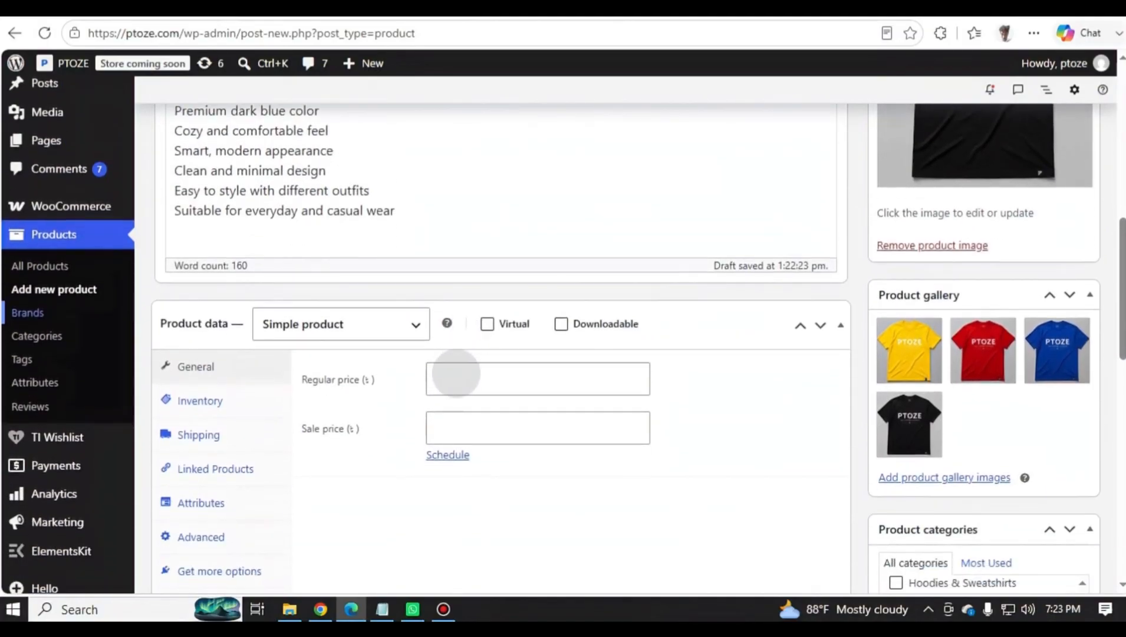
left_click(451, 378)
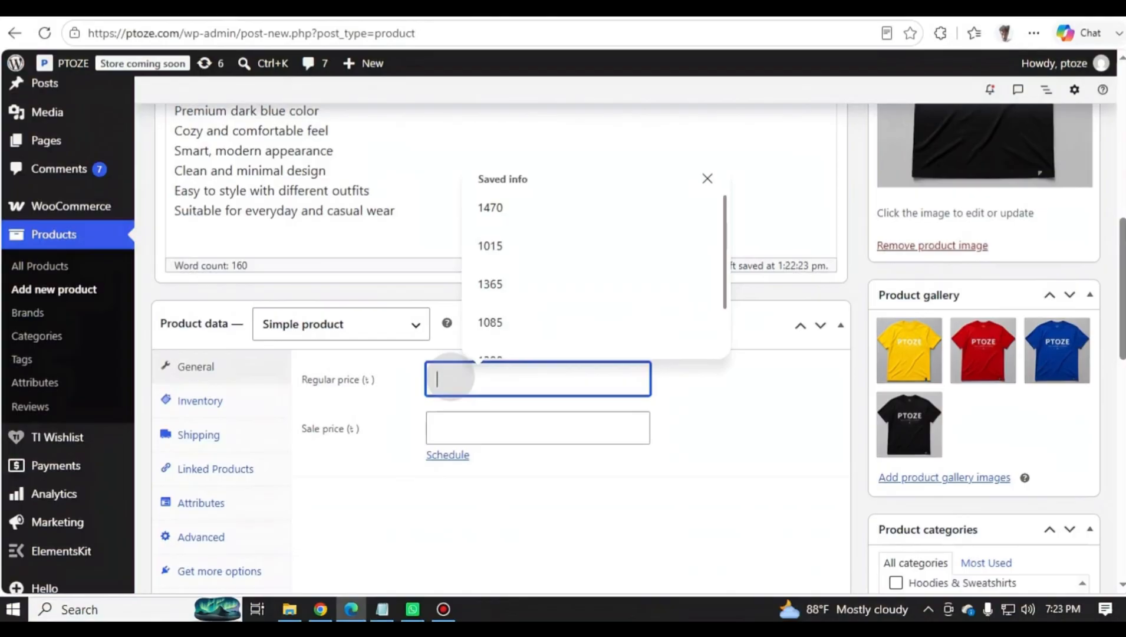
type("599")
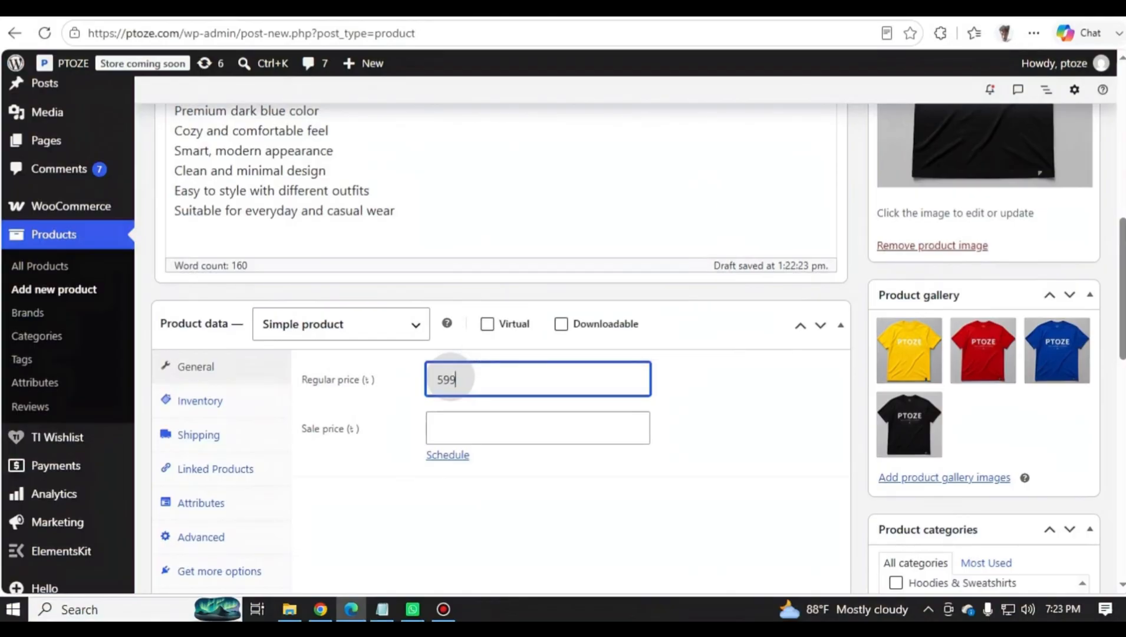
Step: Set the product's sale price to 499 in the general product data
left_click_drag(295, 386, 389, 378)
left_click(379, 387)
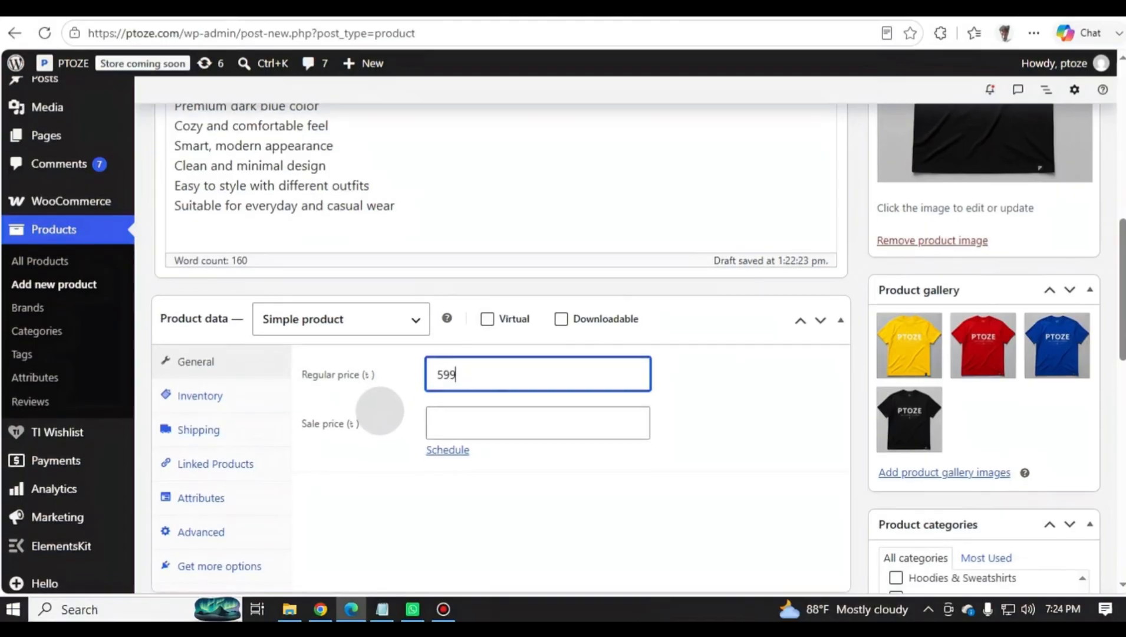
scroll(379, 400, "down", 3)
left_click(466, 258)
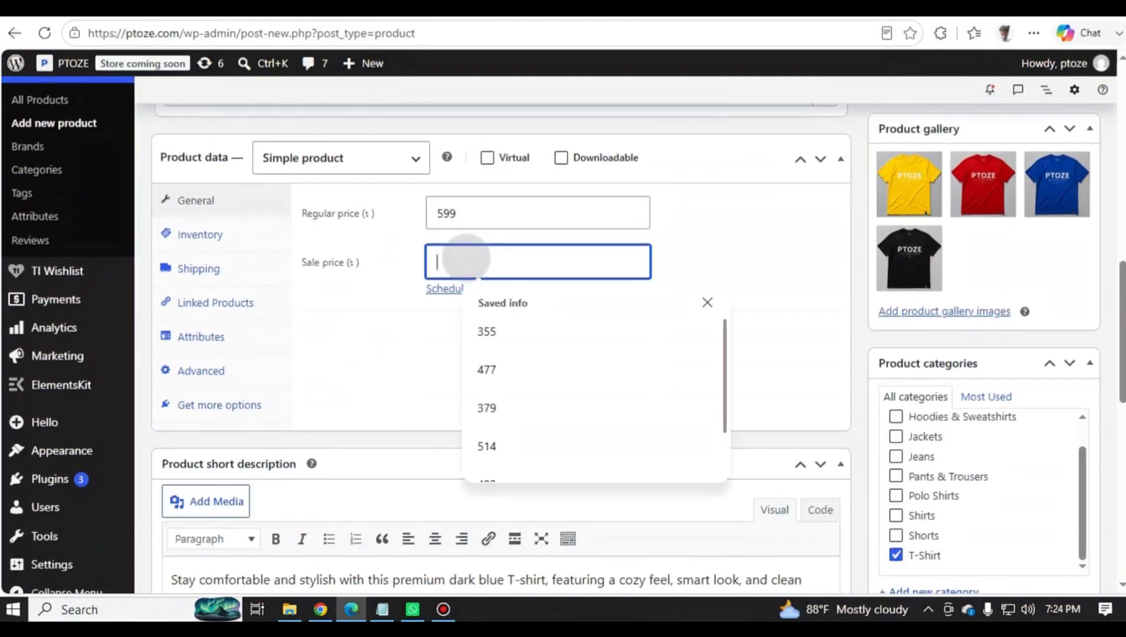
left_click(460, 213)
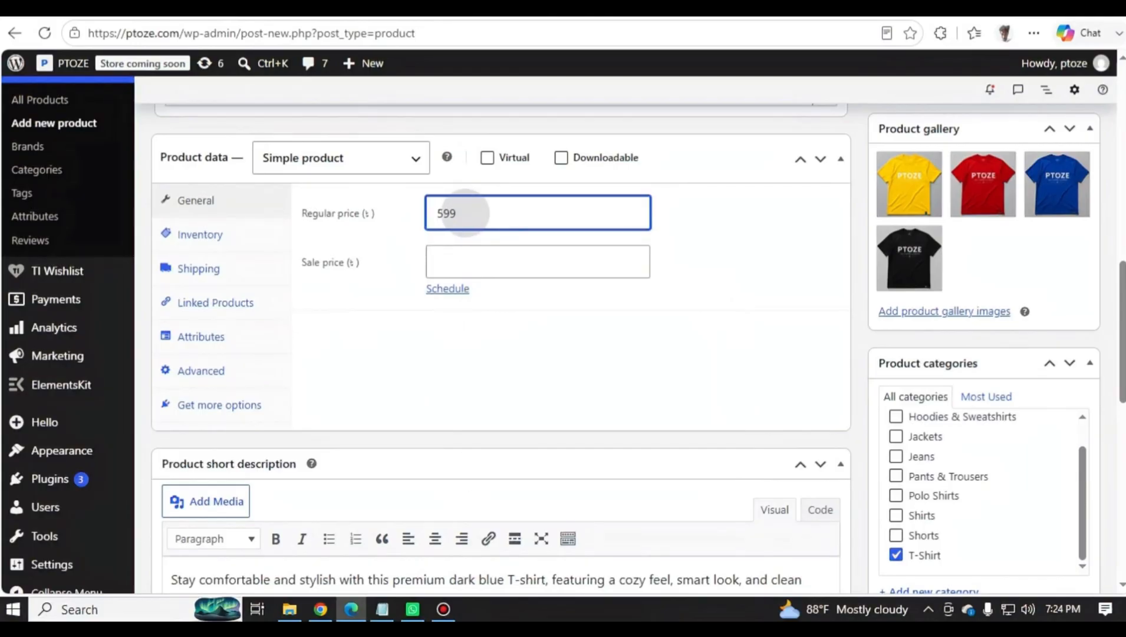
left_click_drag(472, 212, 427, 212)
left_click(451, 263)
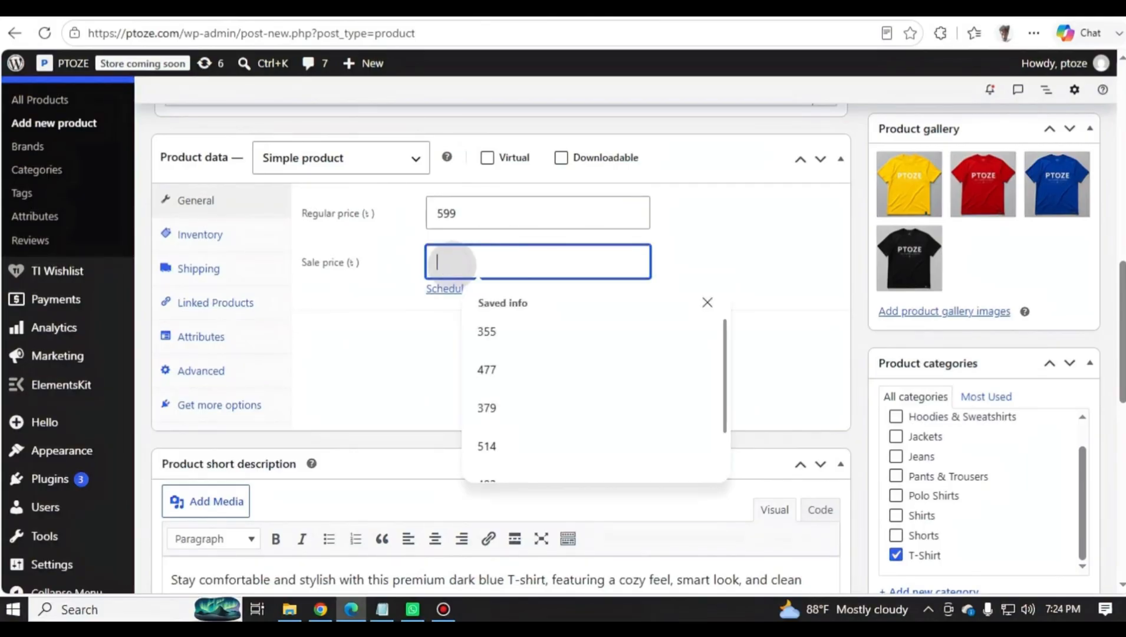
type("499")
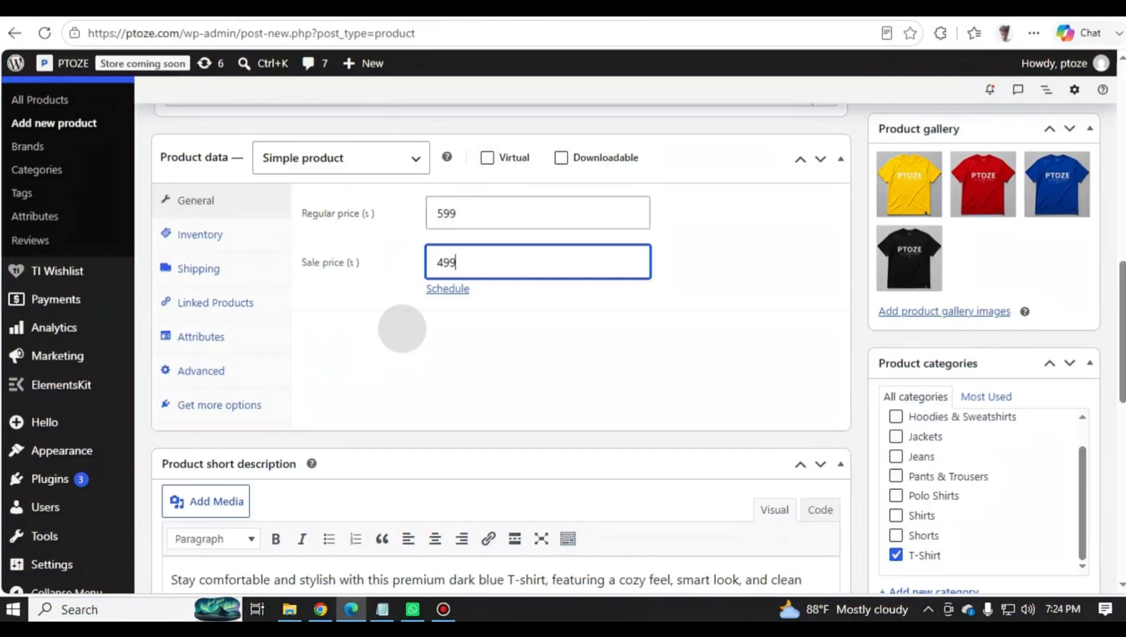
Step: Set the product's SKU to PT_4575 in the inventory data
left_click(199, 234)
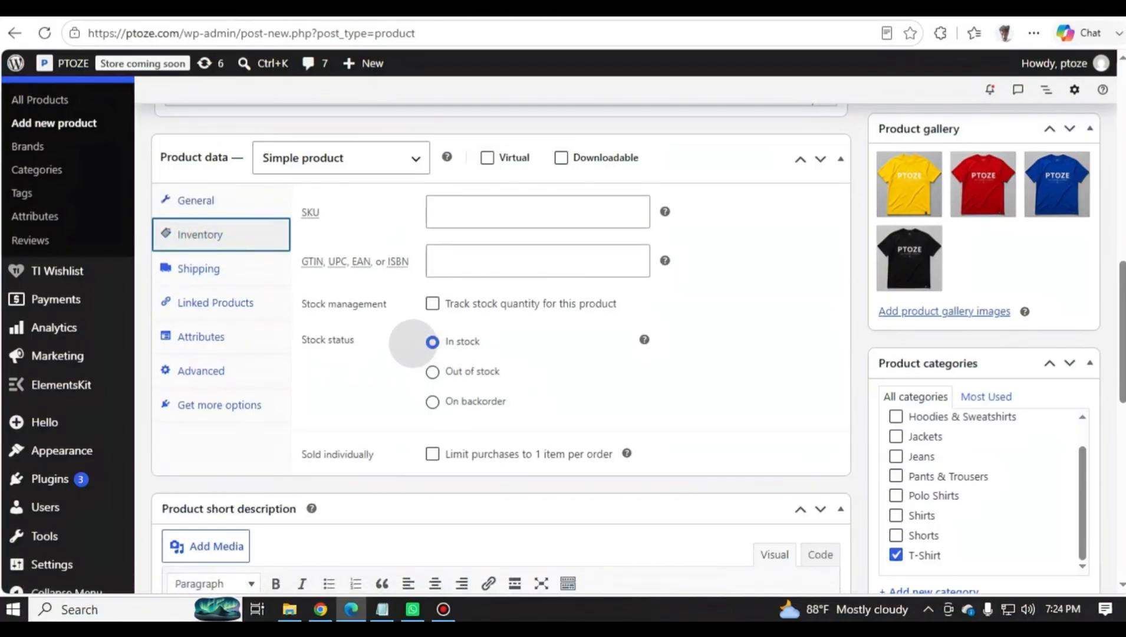
left_click(467, 208)
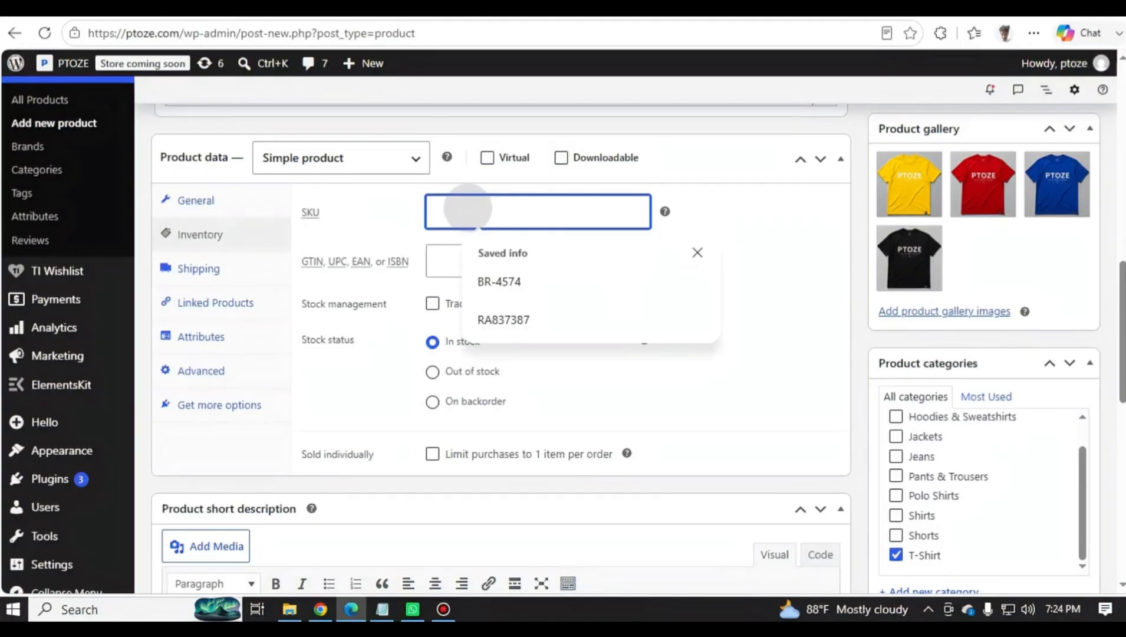
type("PT_4575")
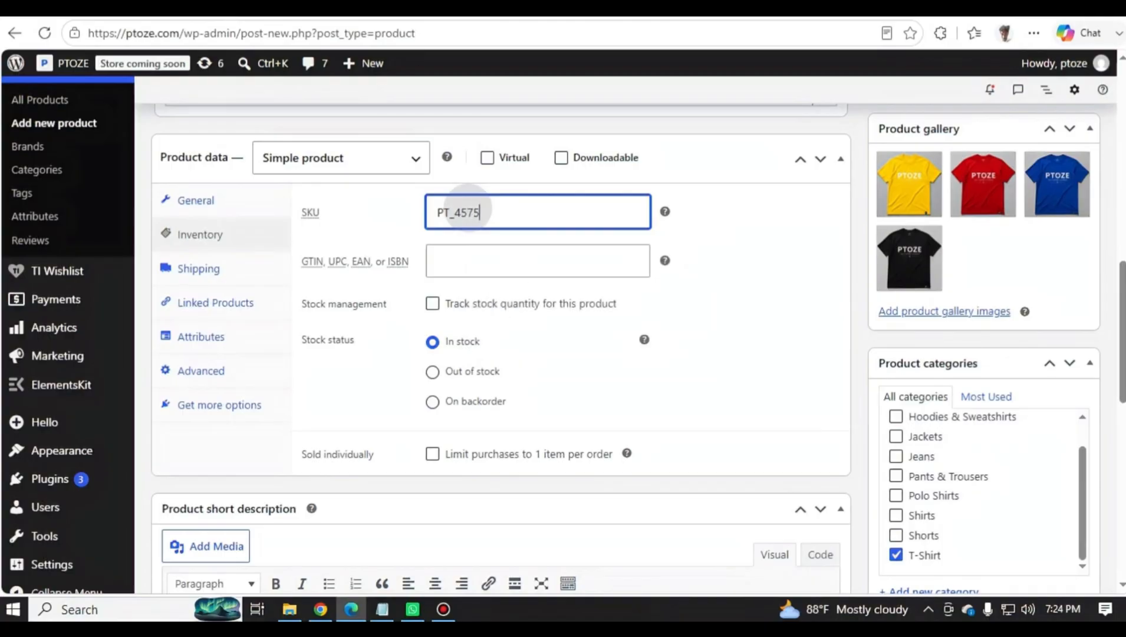
left_click_drag(493, 213, 394, 214)
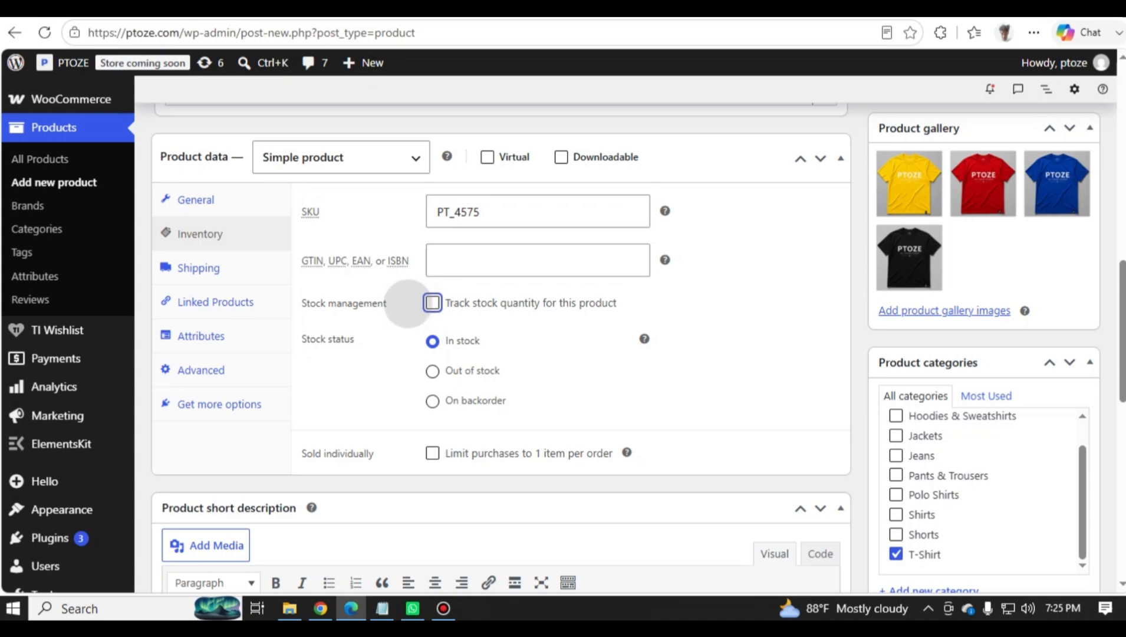
Step: Enable stock quantity tracking for the product and set the quantity to 20
left_click(432, 302)
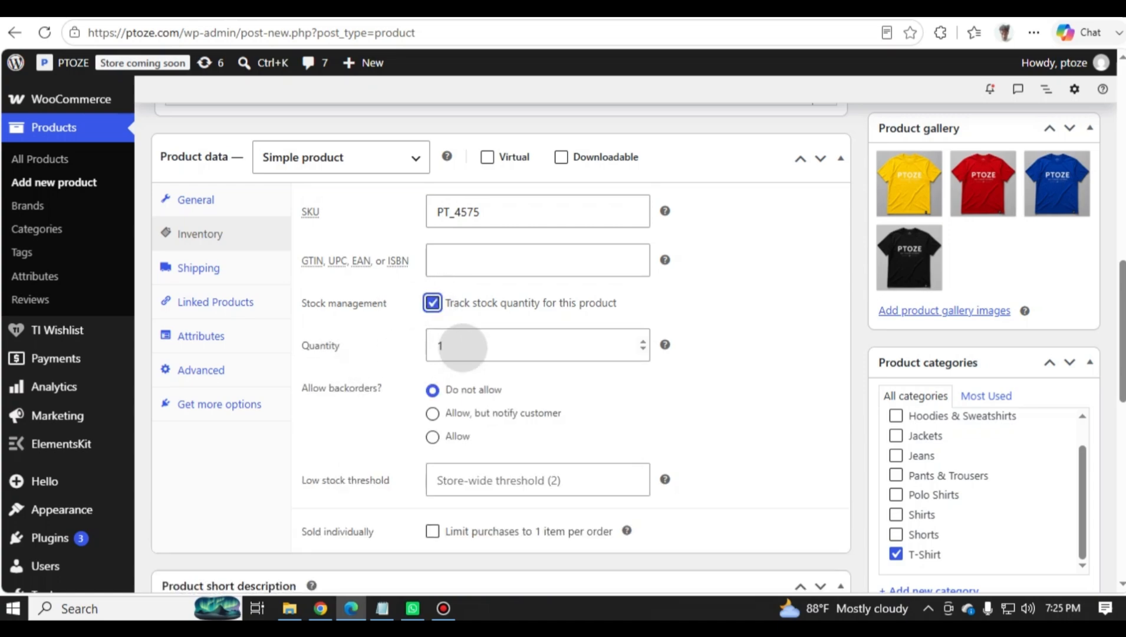
left_click(461, 346)
double_click(460, 345)
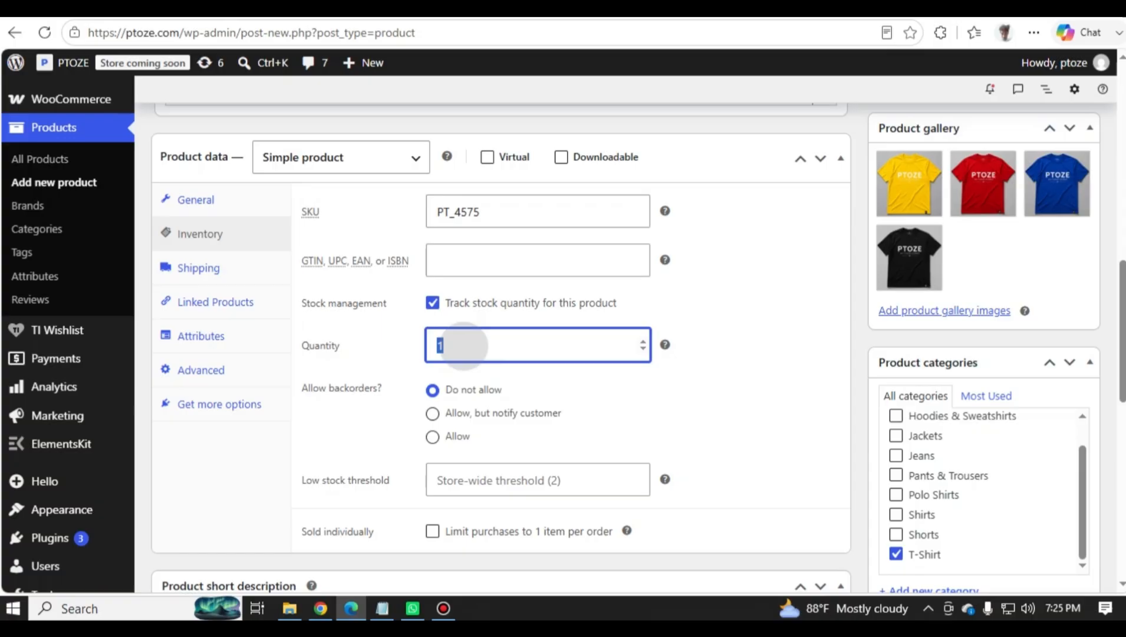
left_click(463, 345)
double_click(470, 346)
type("20")
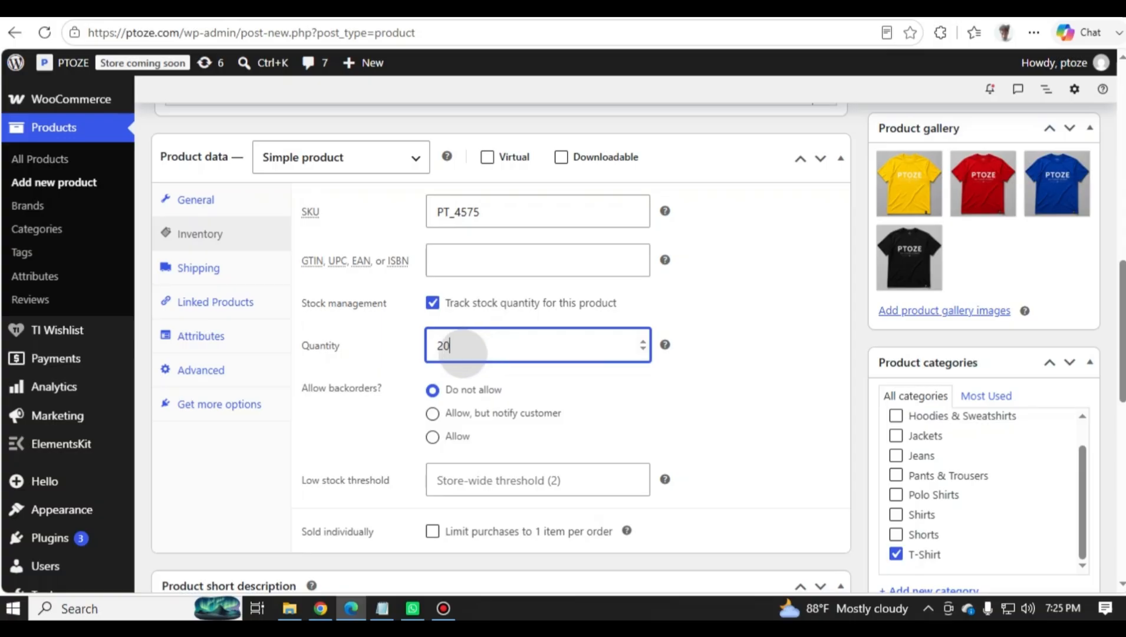
key("BackSpace")
type("4")
scroll(475, 385, "down", 2)
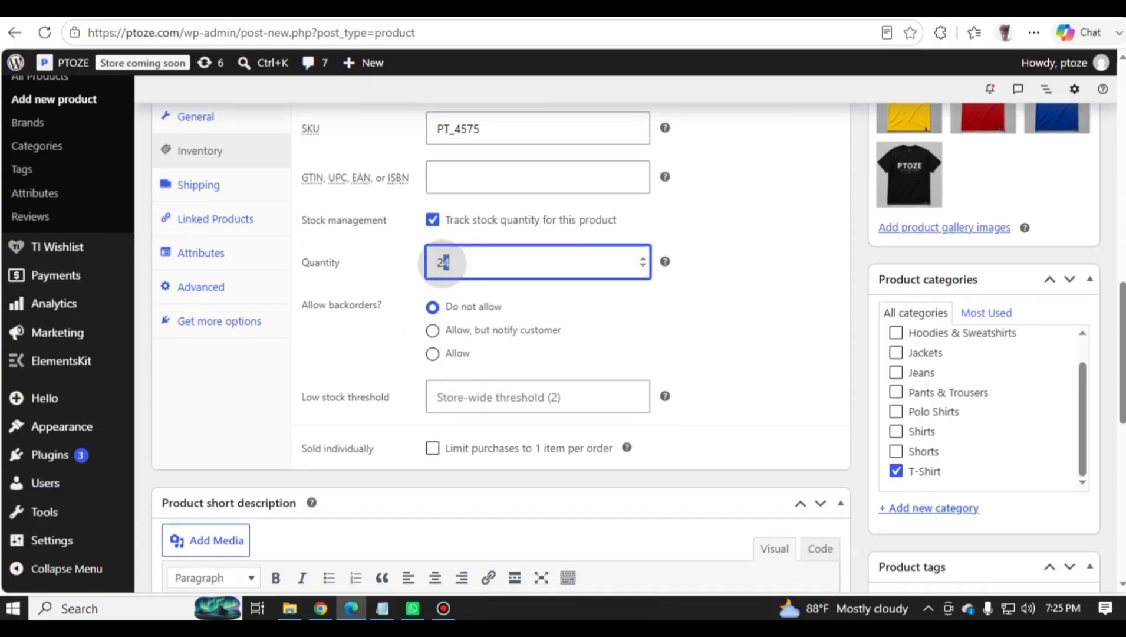
key("BackSpace")
type("0")
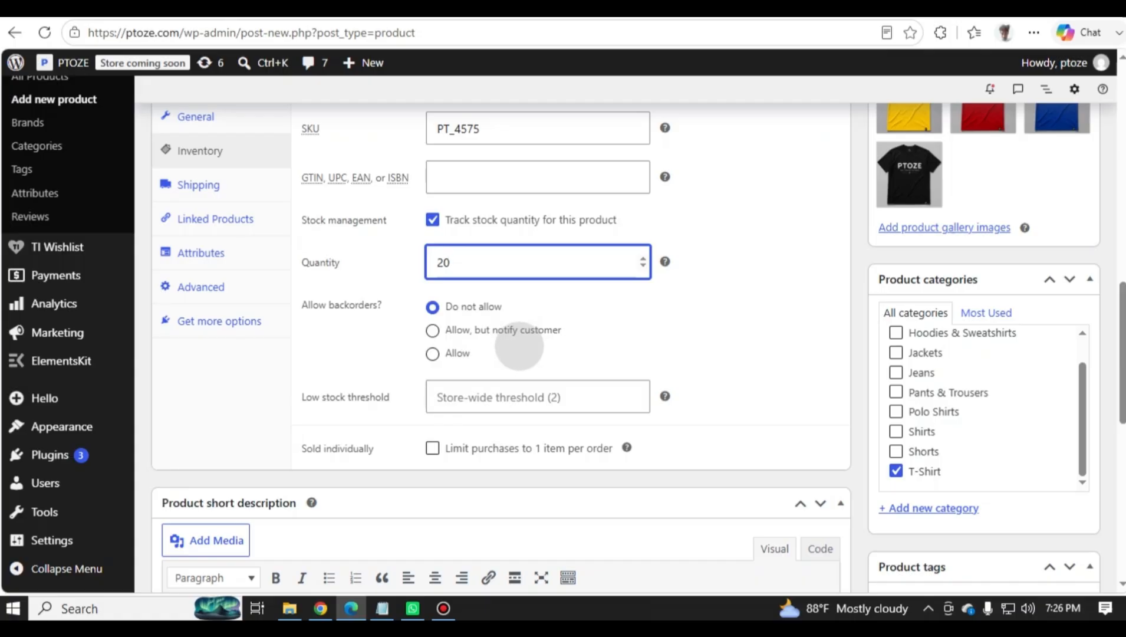
Step: Switch the product's backorders option to Allow and back to Do not allow
left_click(432, 354)
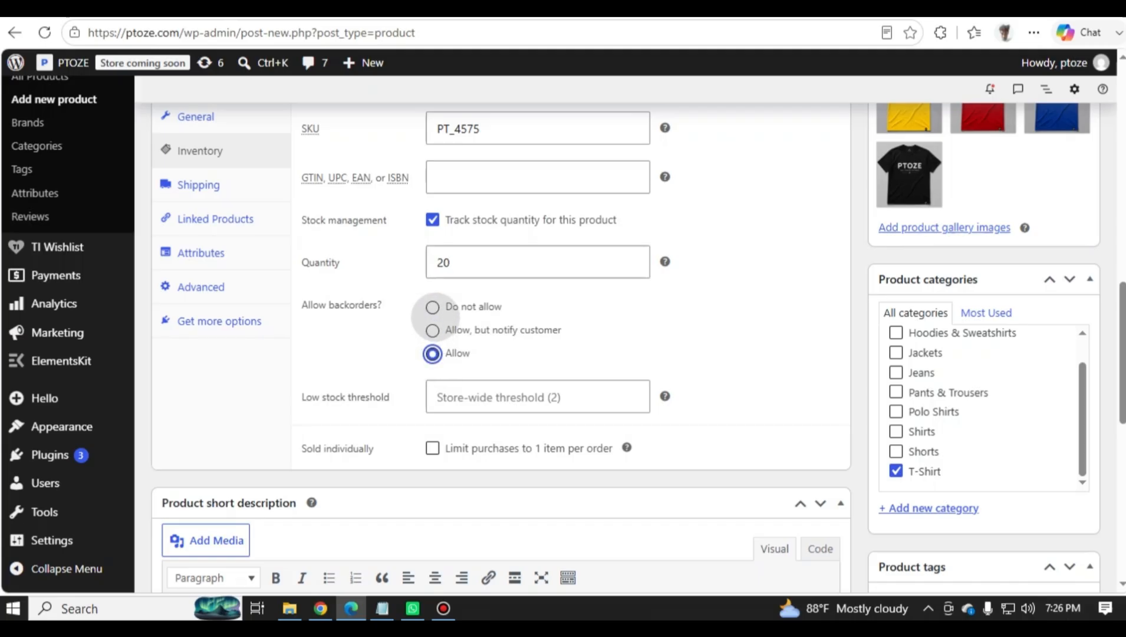
left_click(431, 307)
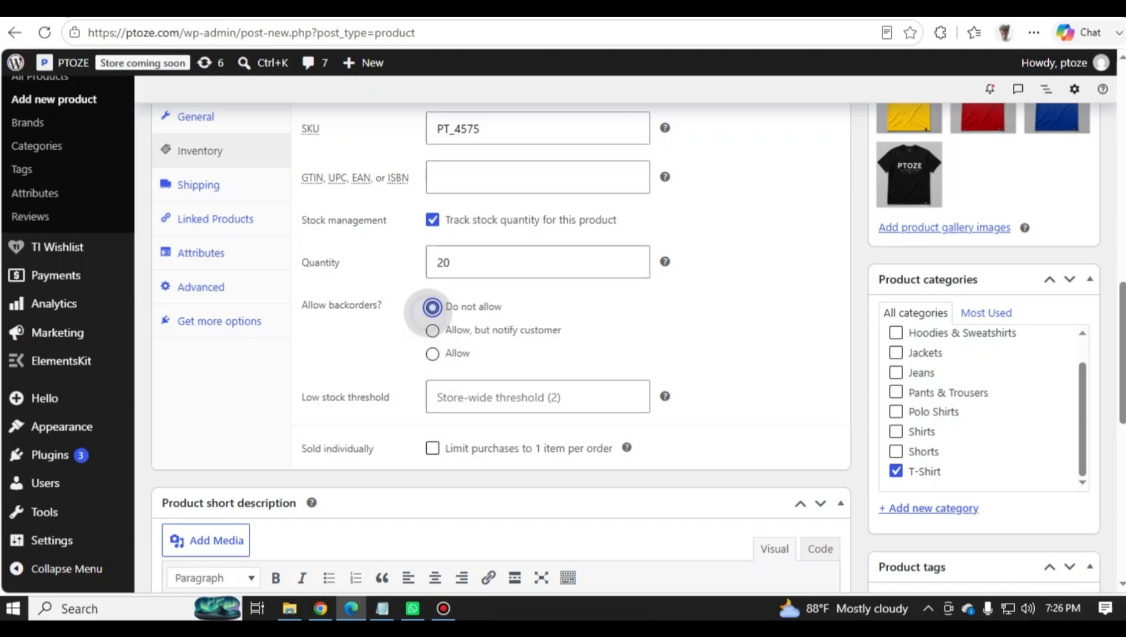
Step: Set the product's low stock threshold to 5 and limit purchases to 1 item per order
scroll(410, 329, "down", 3)
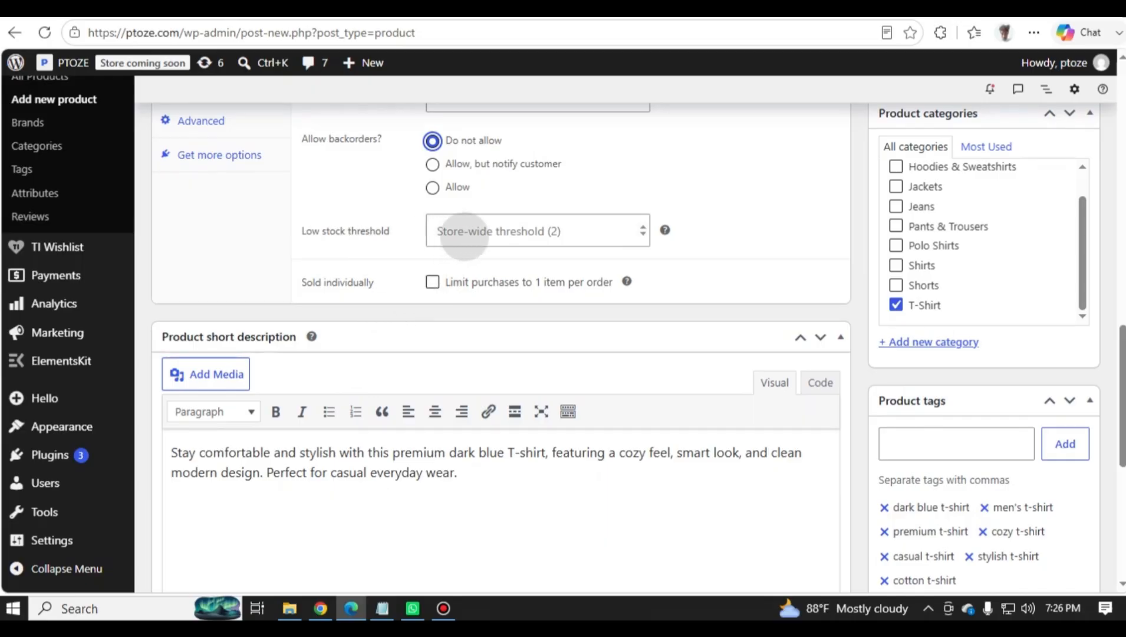
left_click(470, 231)
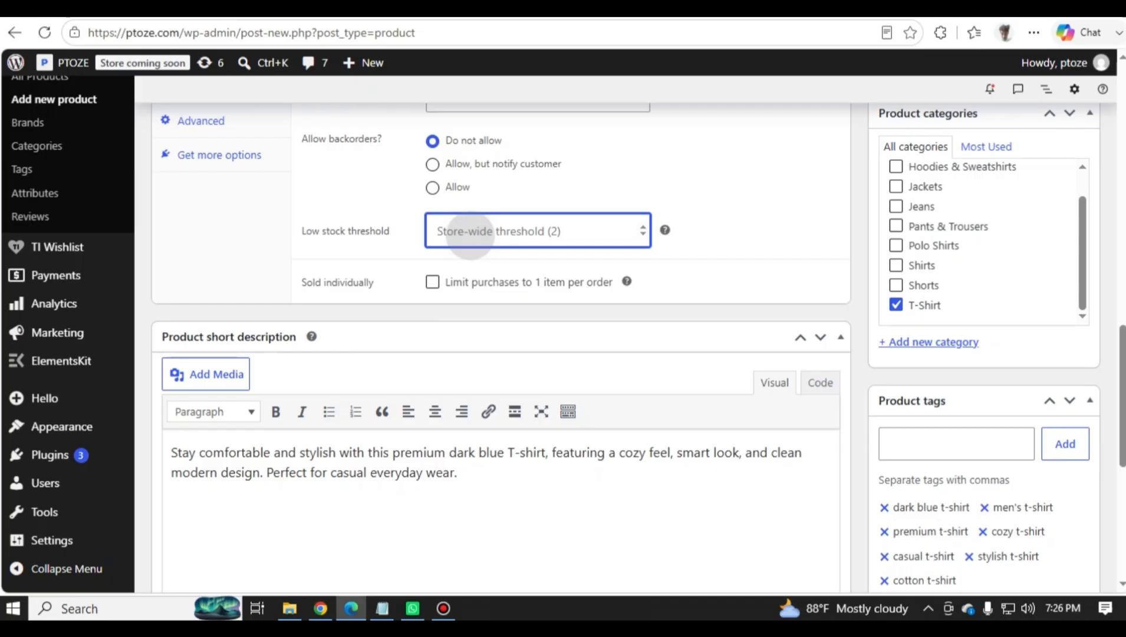
type("1")
key("BackSpace")
type("3")
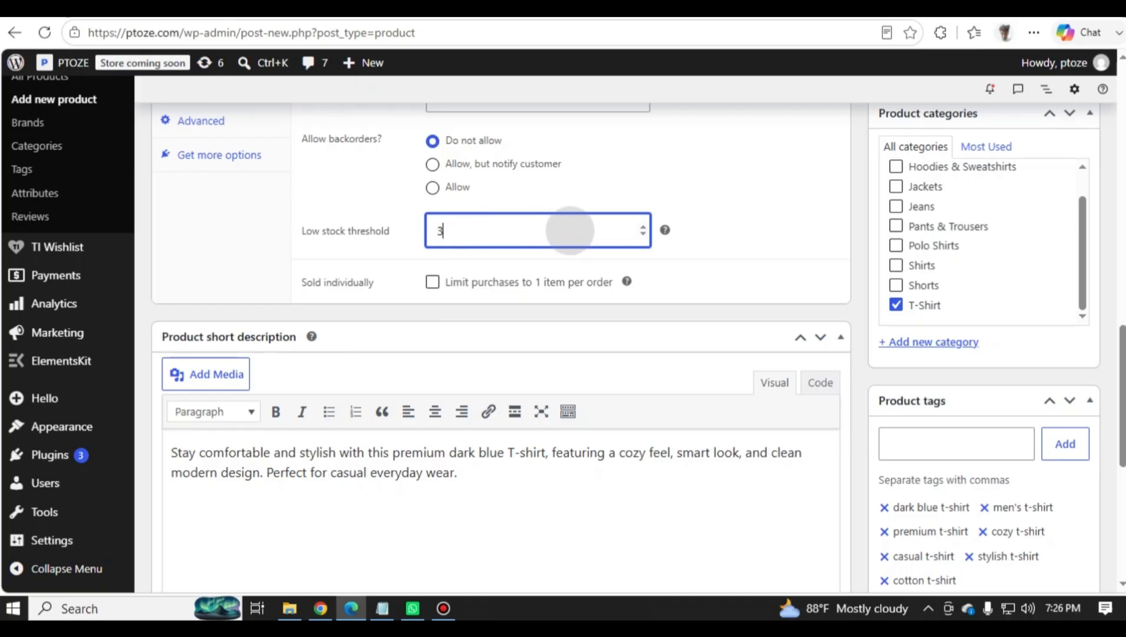
left_click(382, 232)
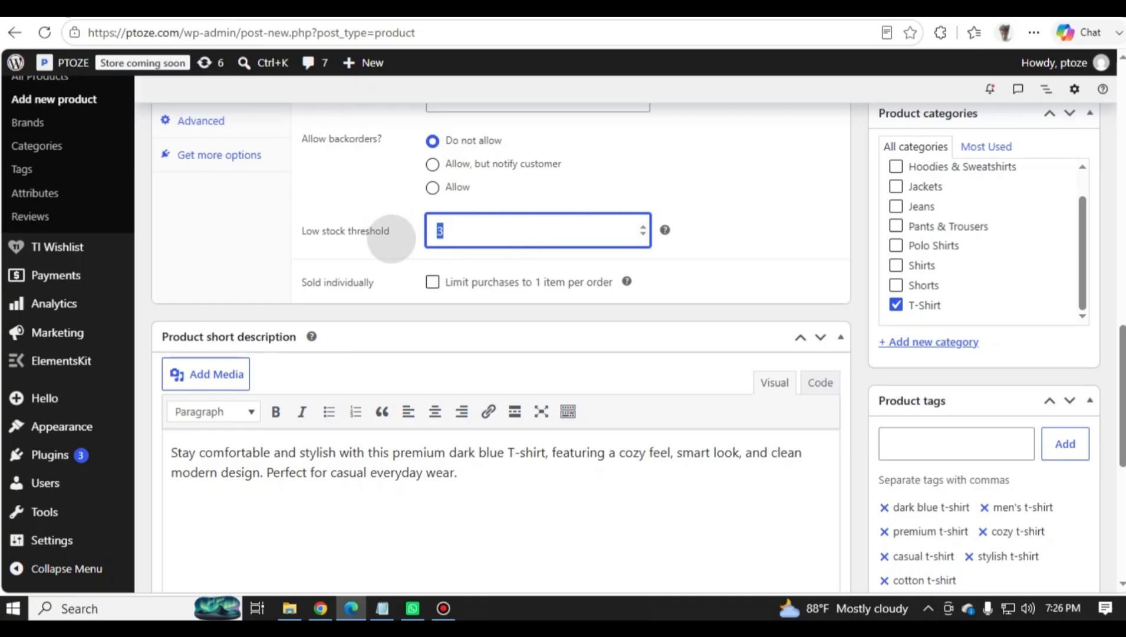
key("BackSpace")
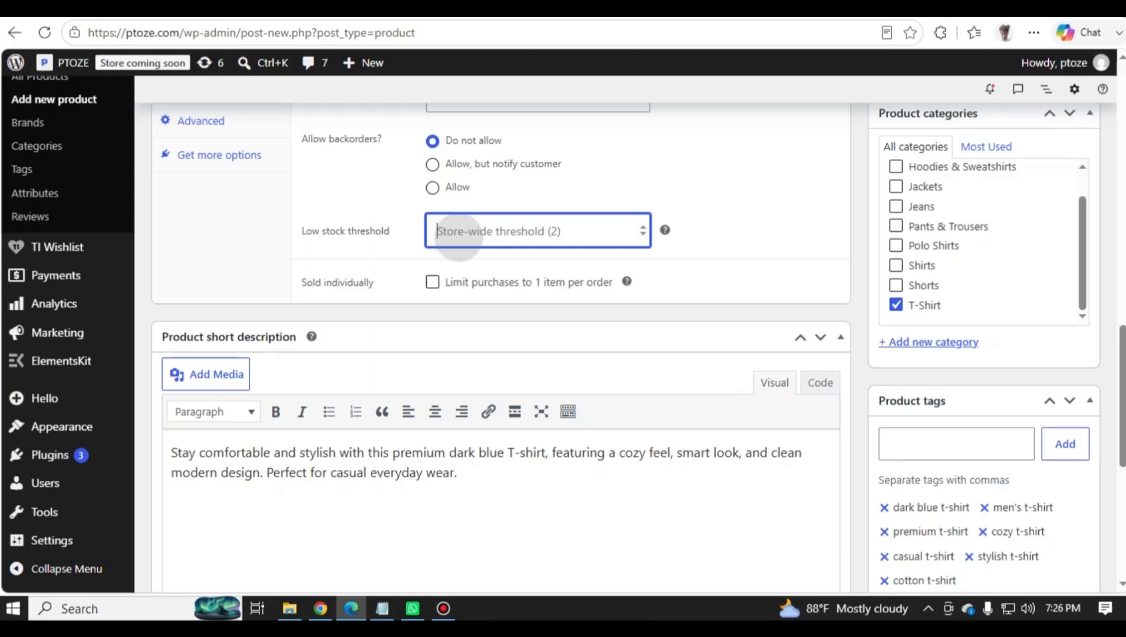
type("5")
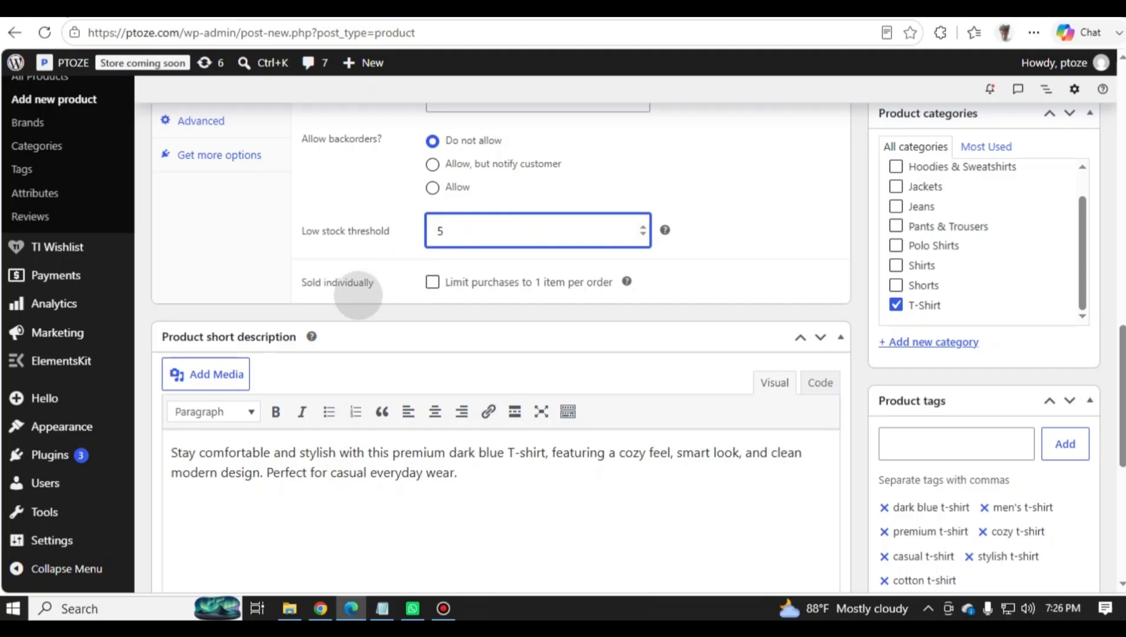
left_click(432, 282)
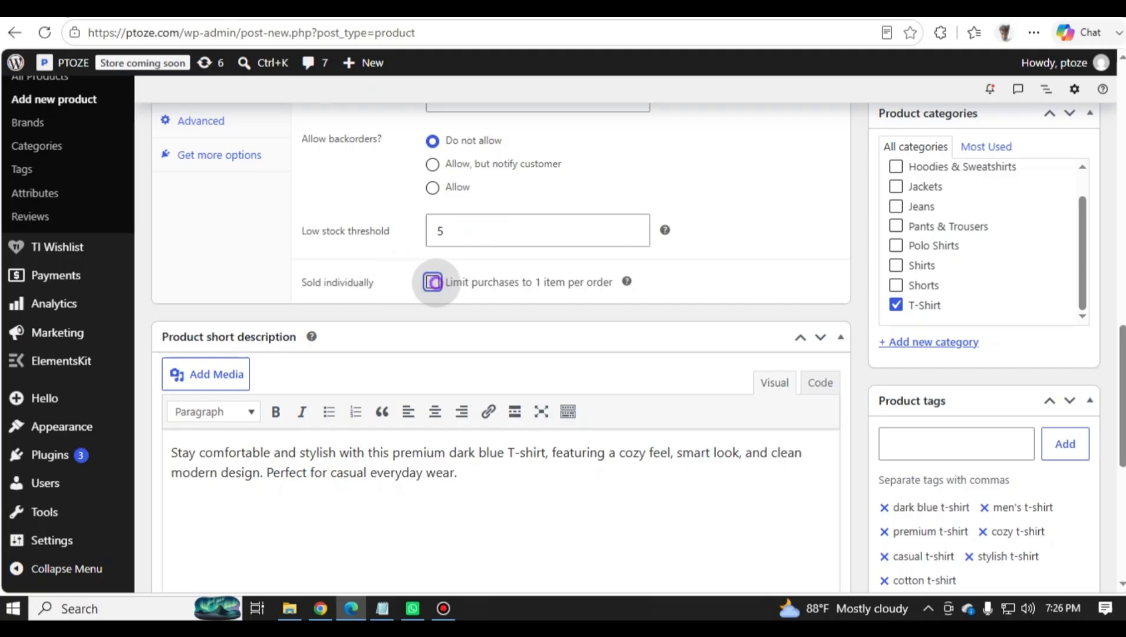
Step: Set the product's weight to 200 kg in the shipping data
scroll(328, 287, "up", 4)
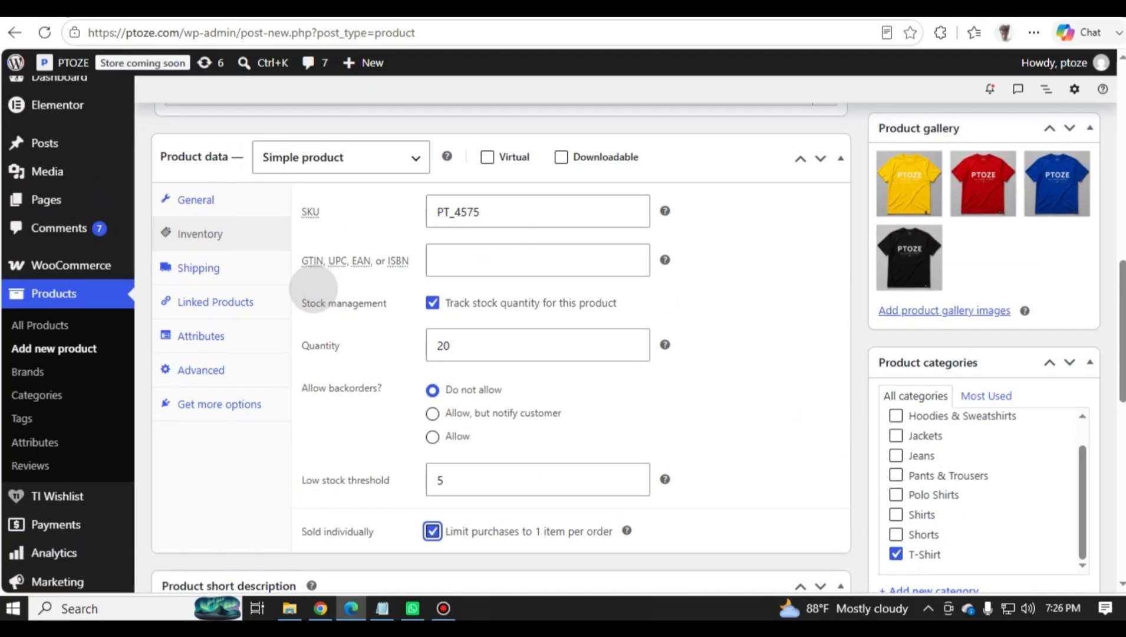
left_click(201, 266)
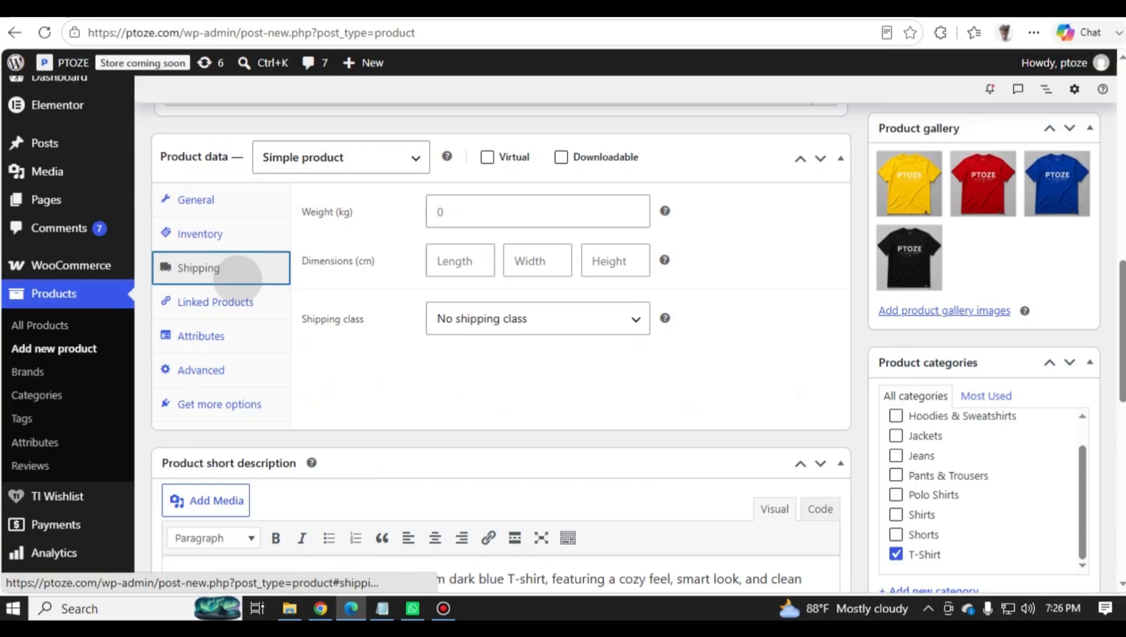
left_click(471, 218)
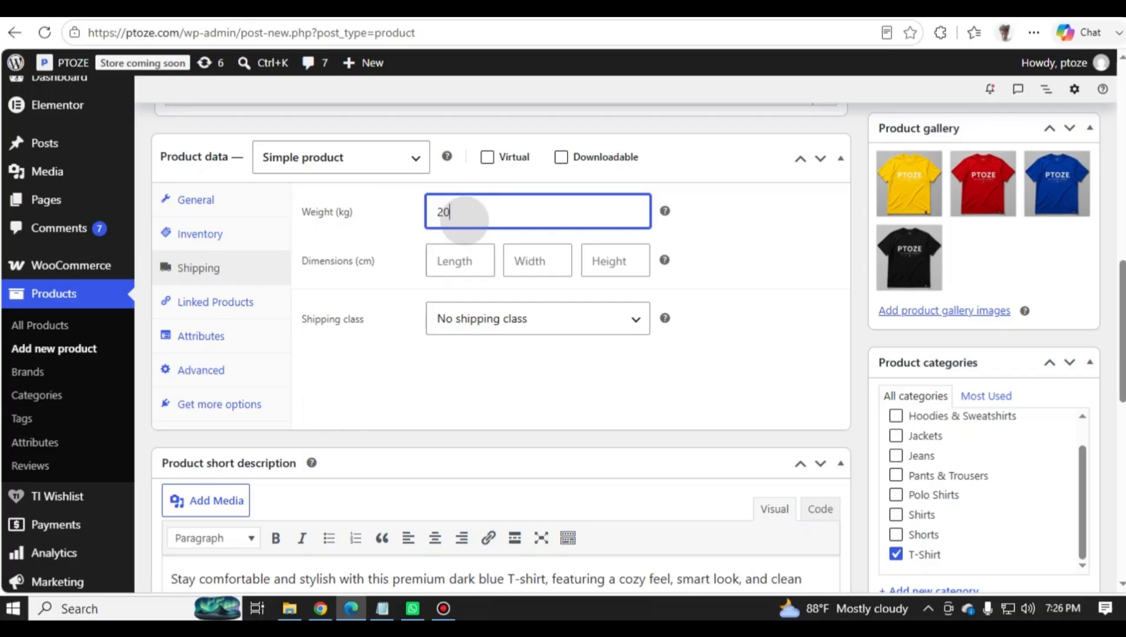
Step: Look through the product's linked products, attributes and advanced data
scroll(216, 335, "down", 1)
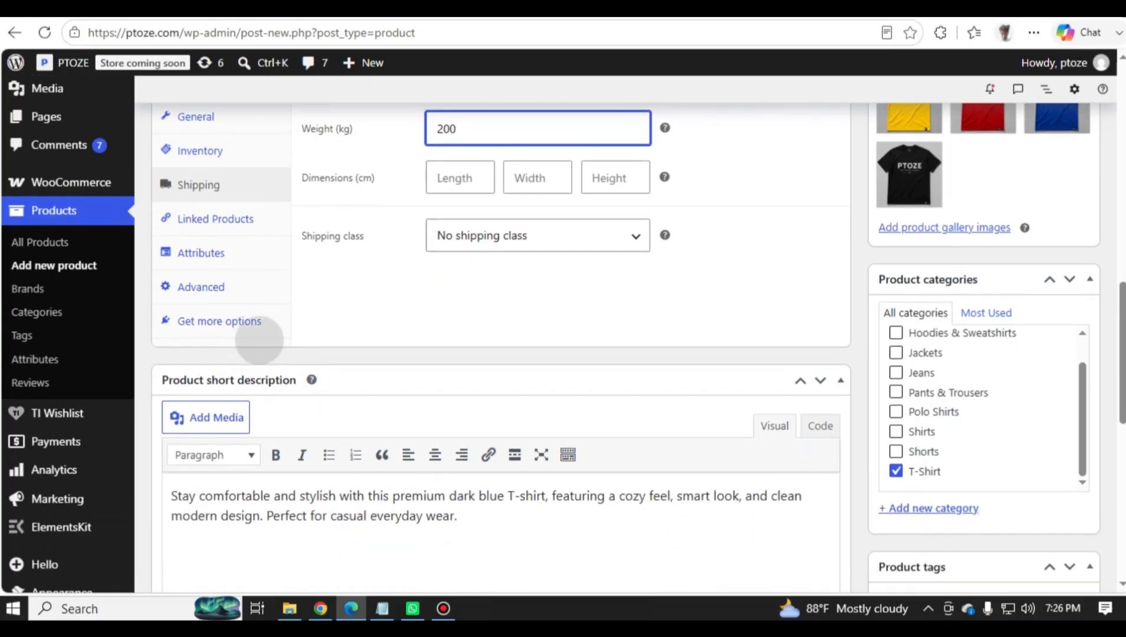
left_click(219, 223)
scroll(272, 289, "up", 3)
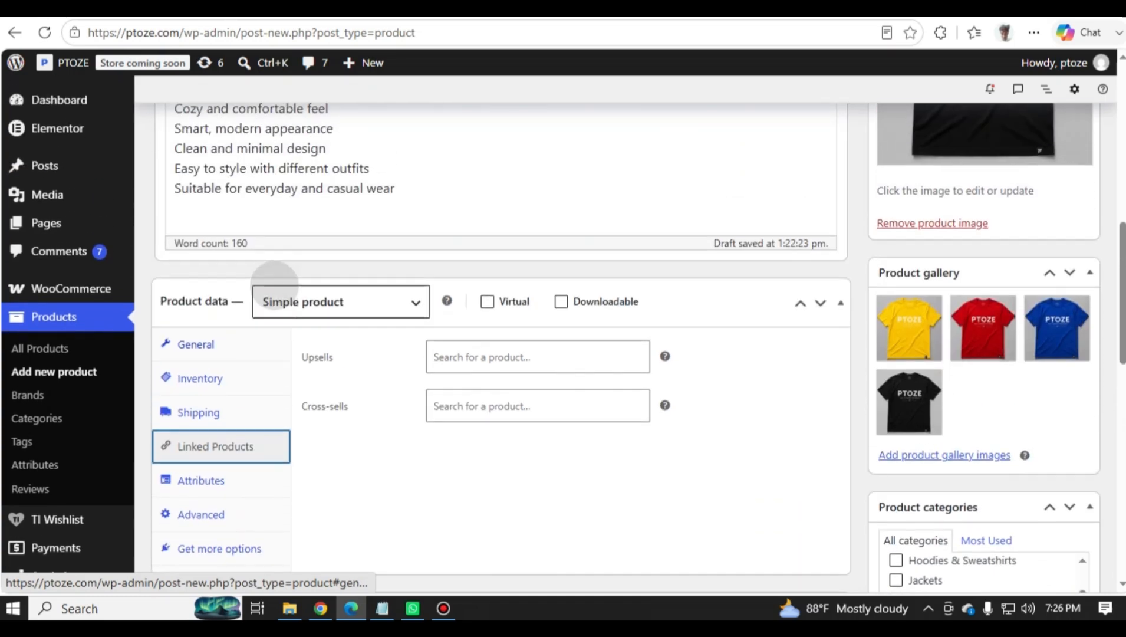
scroll(360, 324, "down", 1)
left_click(251, 333)
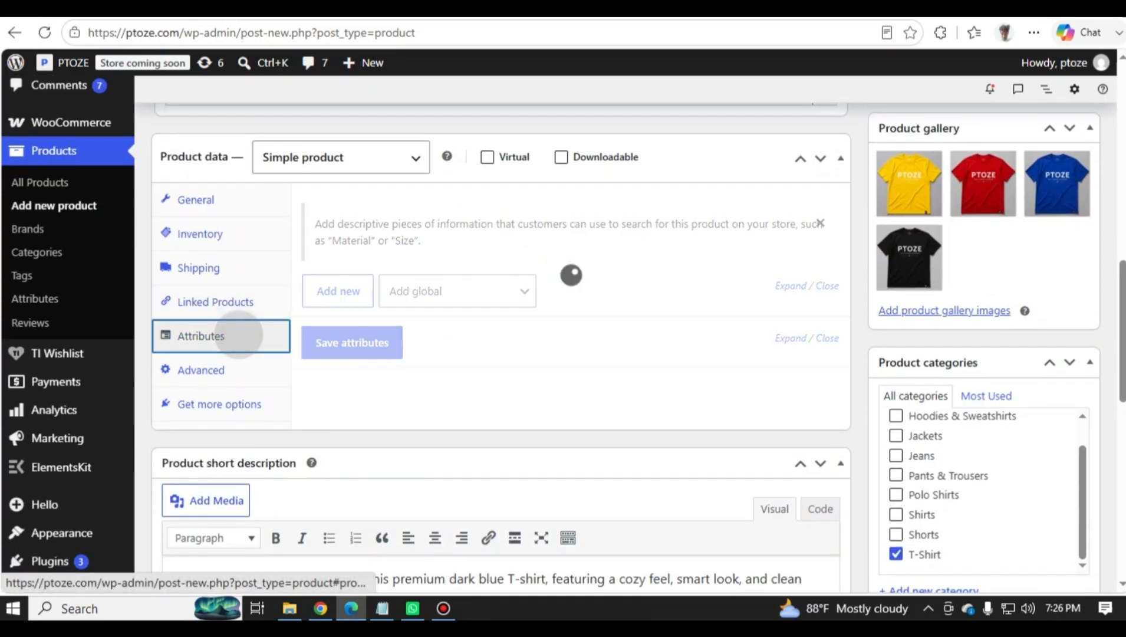
scroll(409, 319, "down", 1)
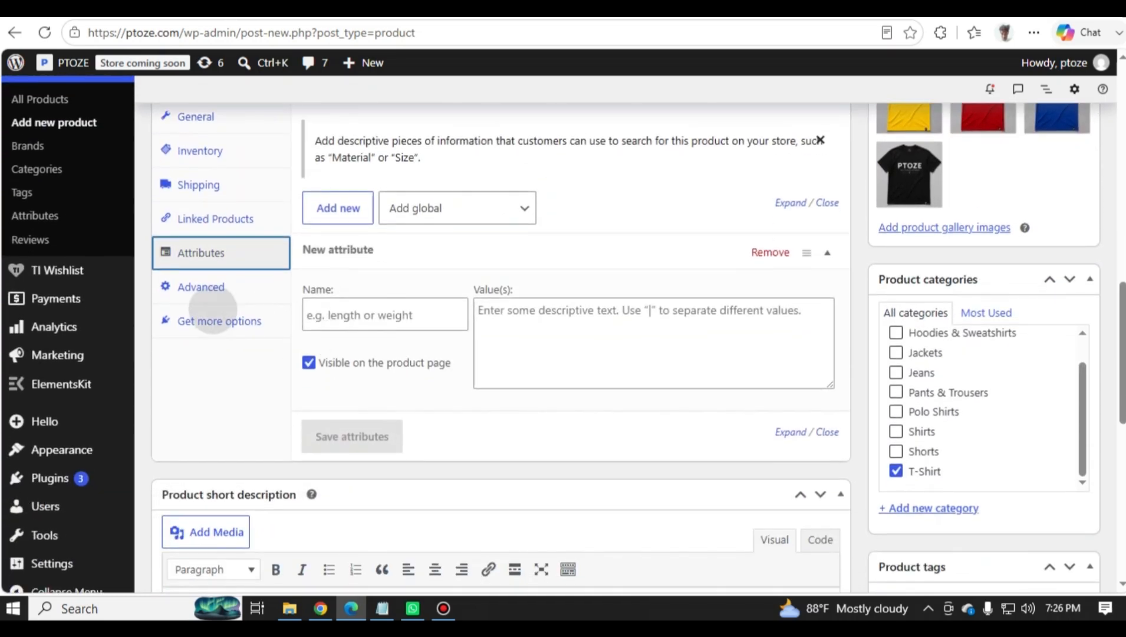
left_click(219, 282)
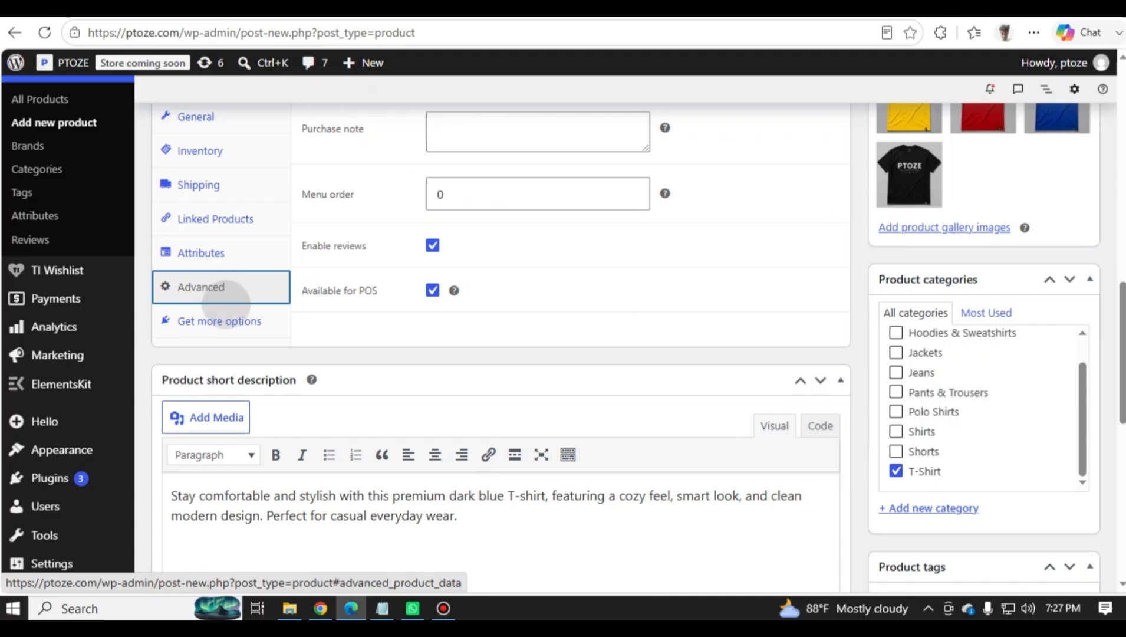
scroll(227, 321, "up", 3)
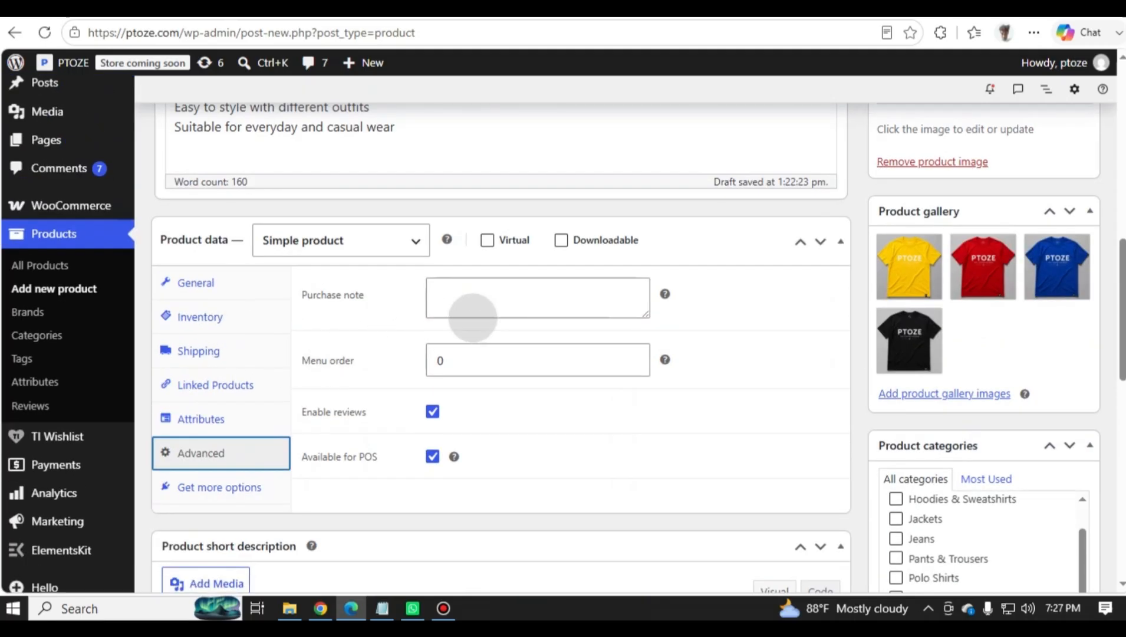
Step: Review the product's title, description and brand, and check its prices in the general product data
scroll(469, 302, "up", 1)
scroll(468, 302, "up", 7)
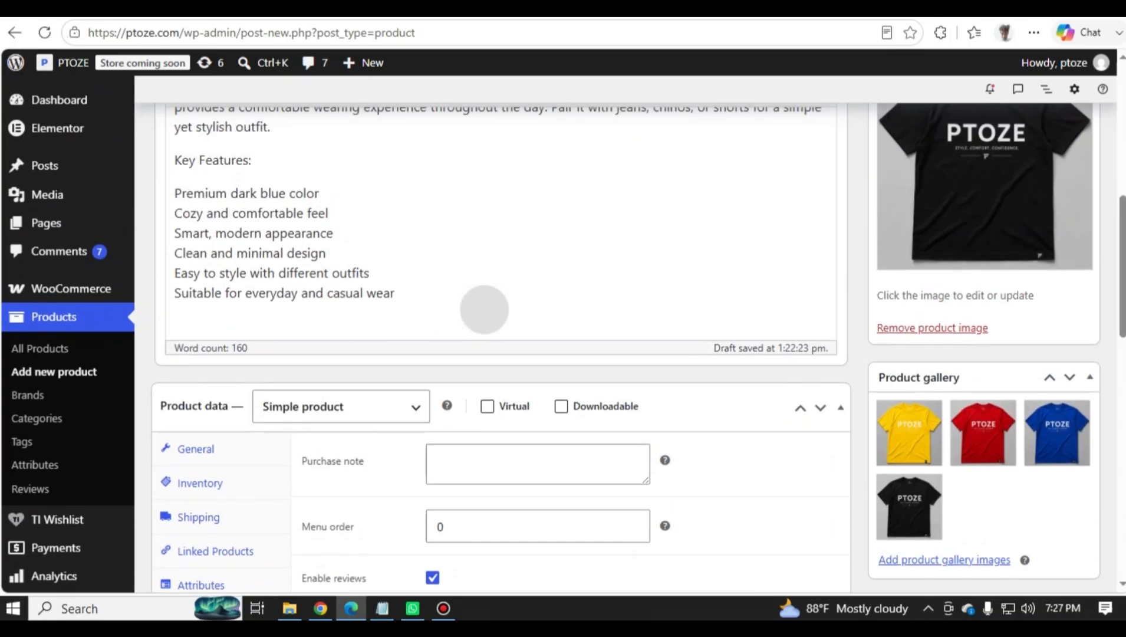
scroll(422, 344, "up", 4)
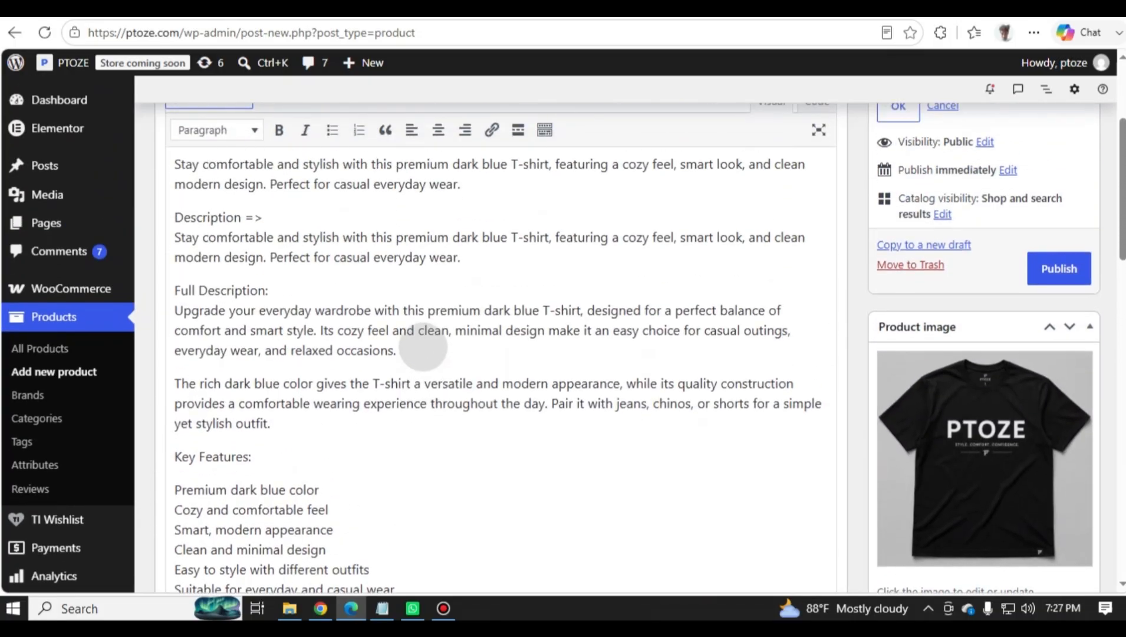
scroll(453, 377, "down", 7)
scroll(446, 414, "up", 7)
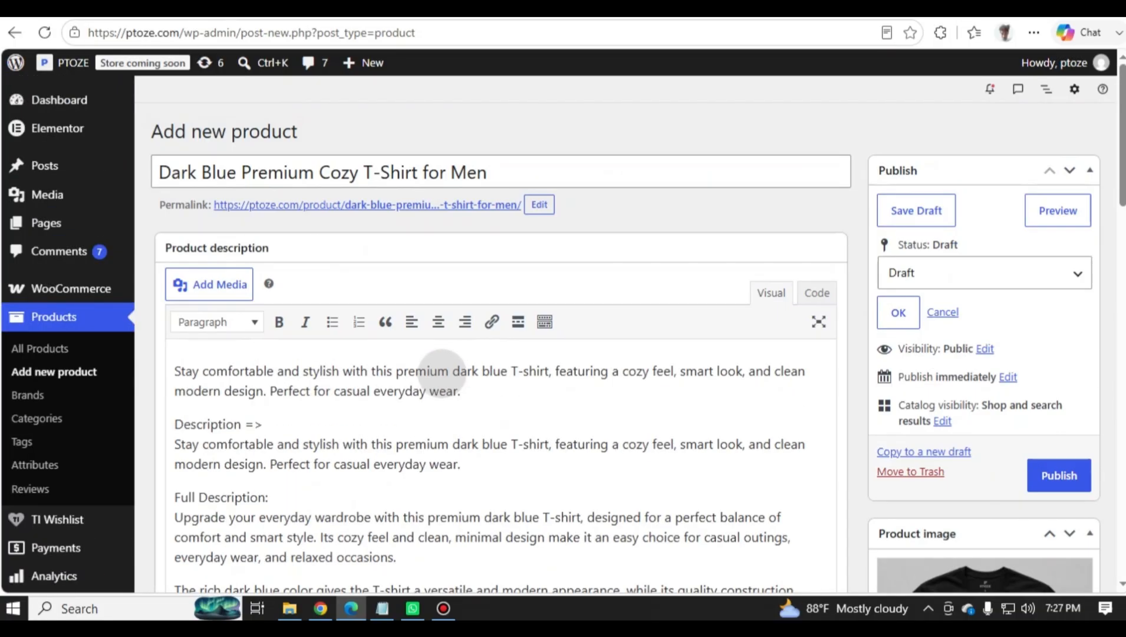
scroll(492, 389, "down", 12)
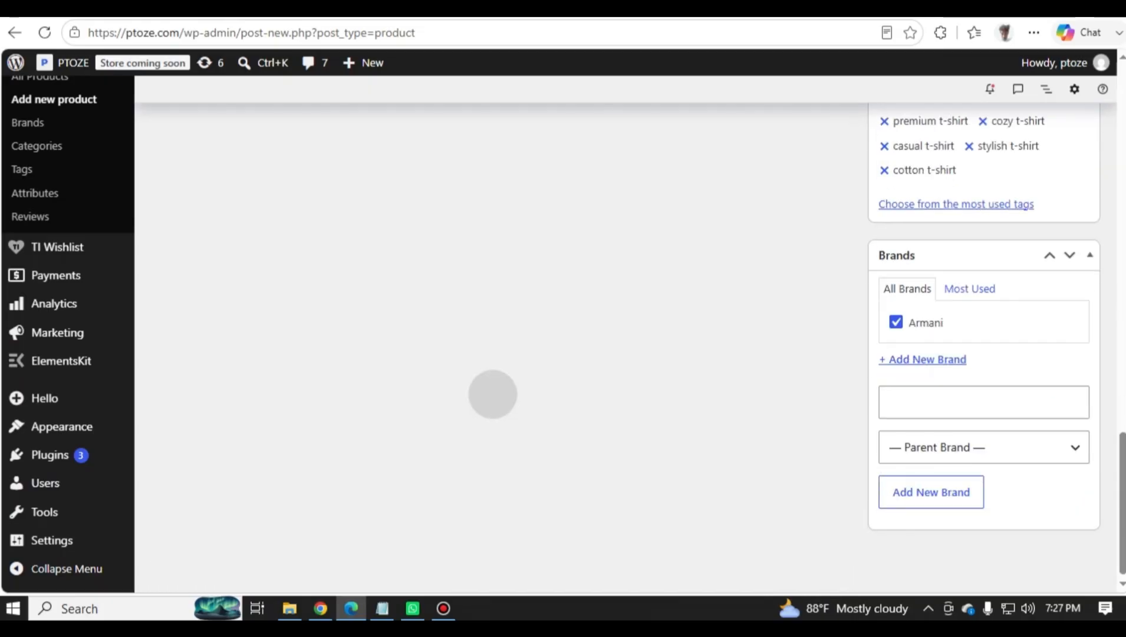
scroll(493, 398, "up", 7)
scroll(493, 400, "up", 4)
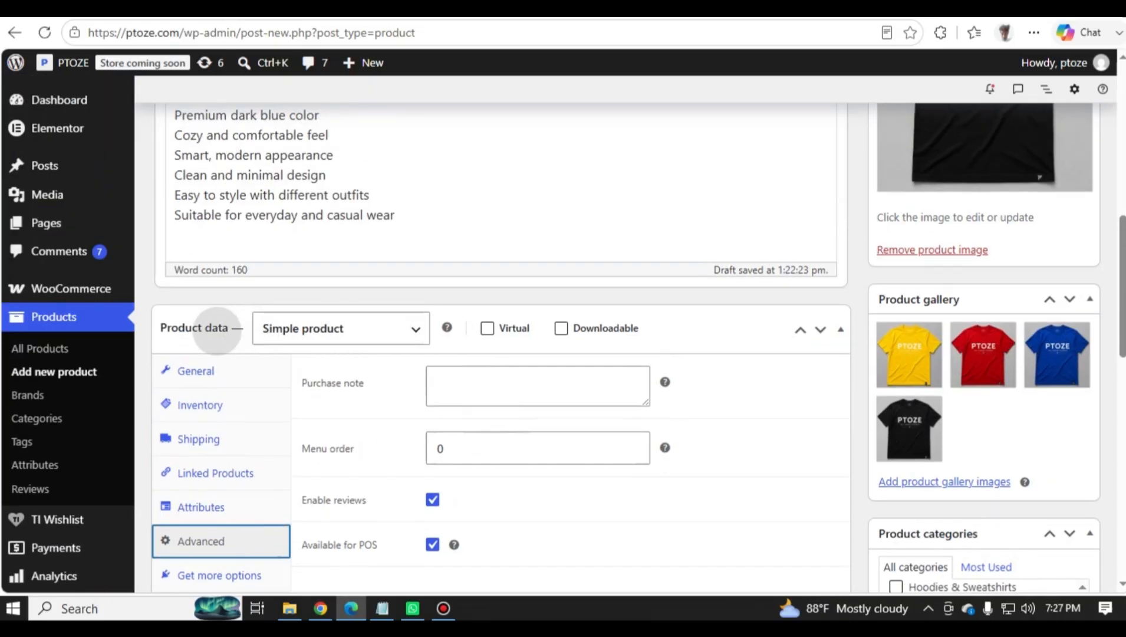
left_click(216, 373)
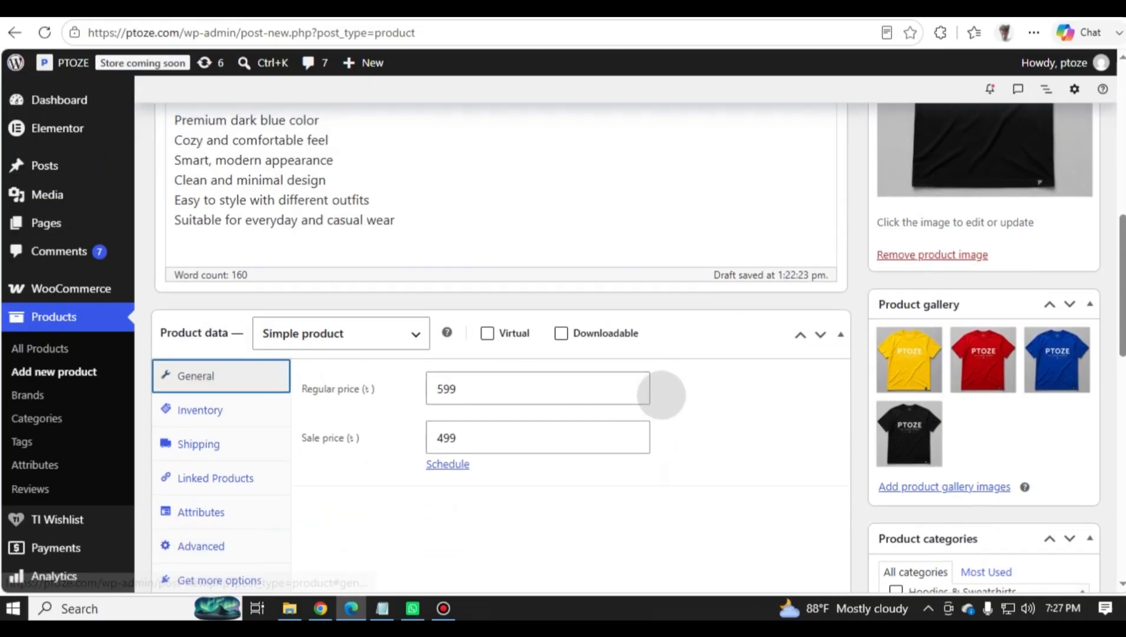
Step: Publish the product and open its permalink in a new browser tab
scroll(708, 383, "up", 7)
left_click(1061, 308)
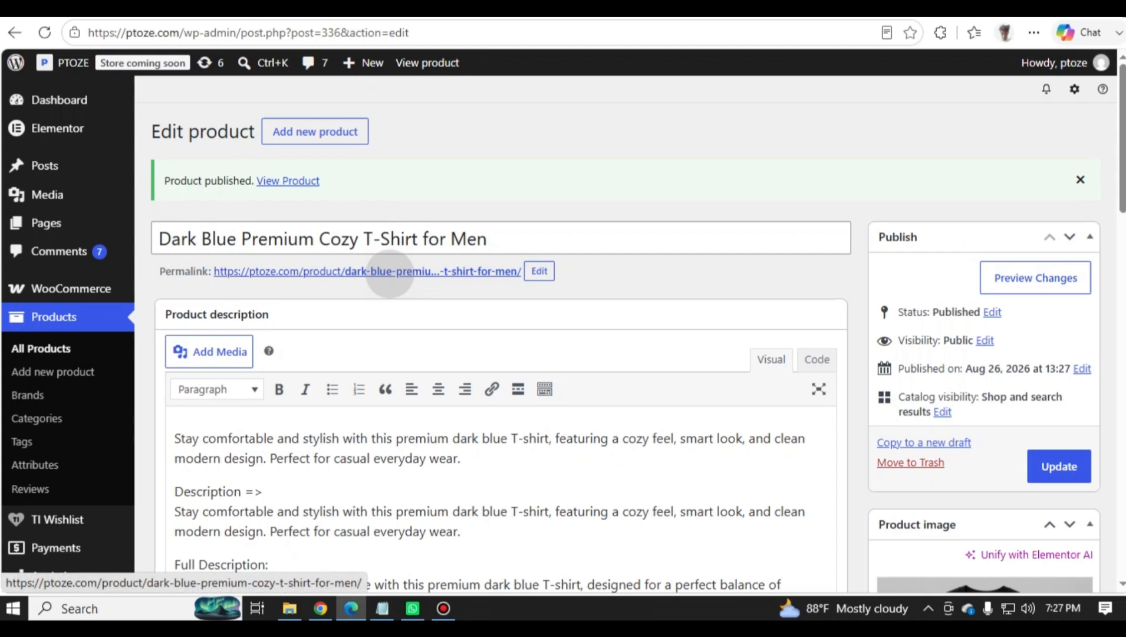
right_click(389, 273)
left_click(452, 292)
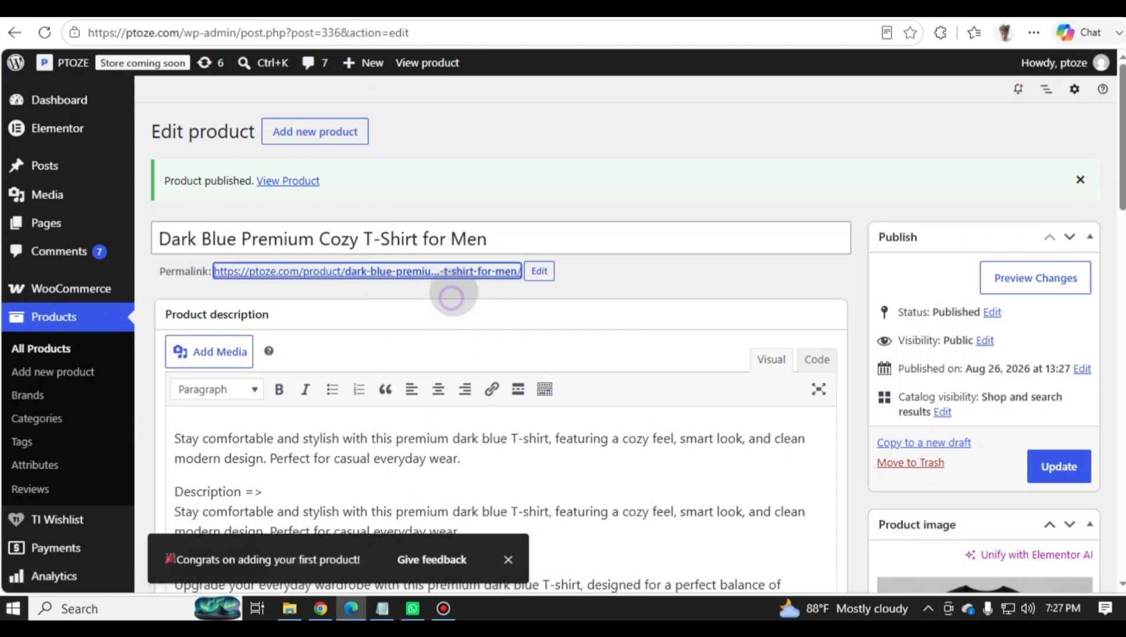
left_click(502, 4)
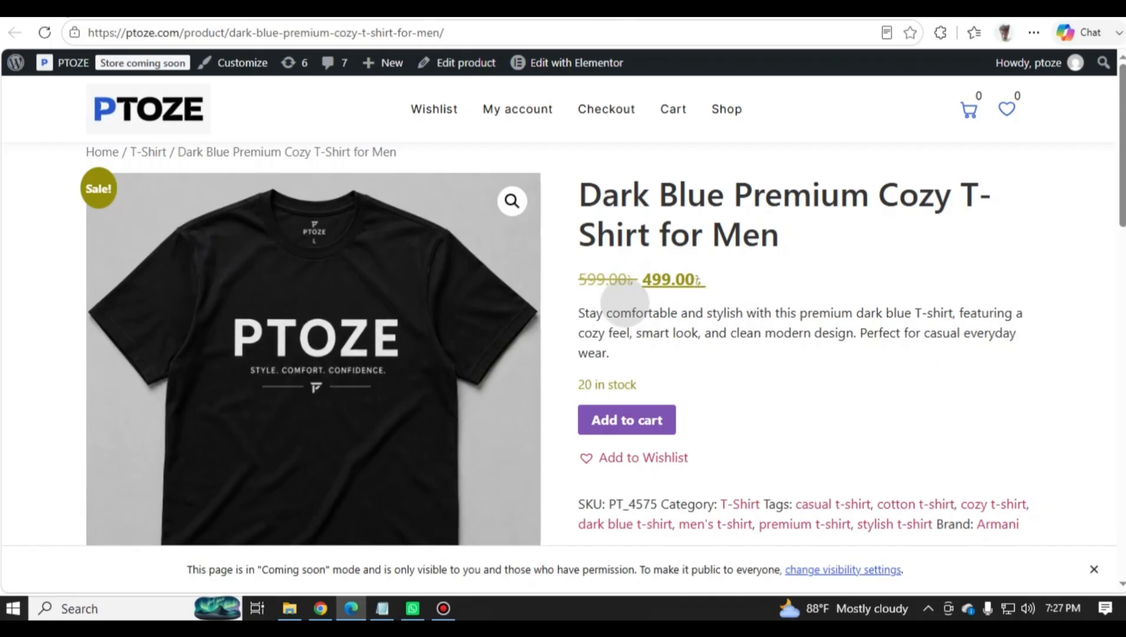
Step: Compare the regular and sale prices in the product editor with the prices on the live product page
left_click(141, 7)
scroll(413, 295, "down", 10)
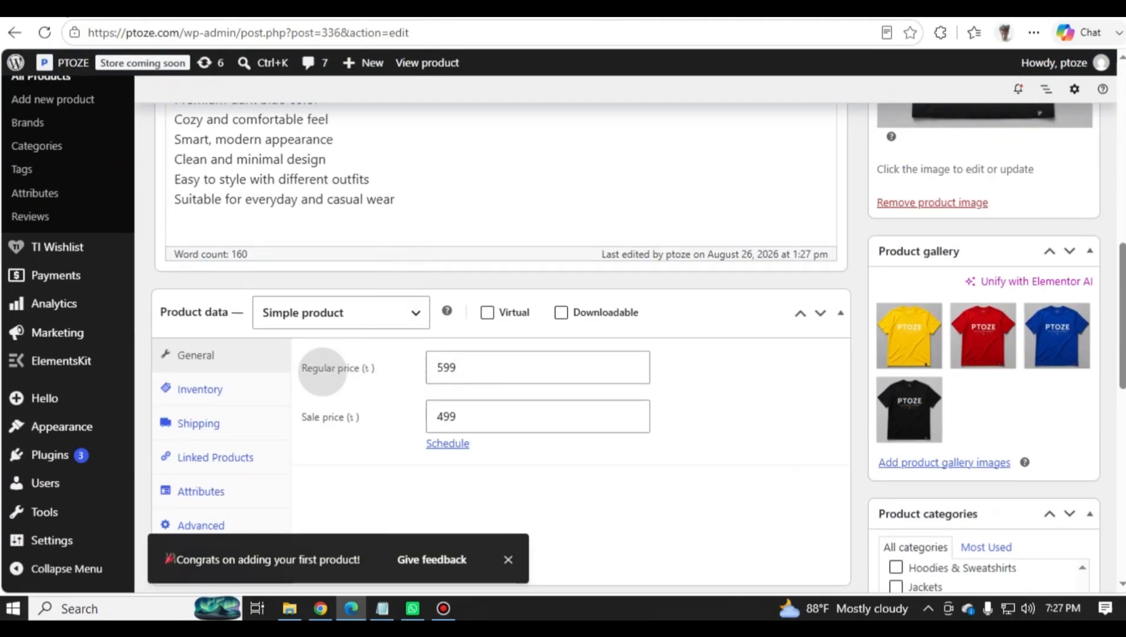
left_click(472, 372)
double_click(459, 419)
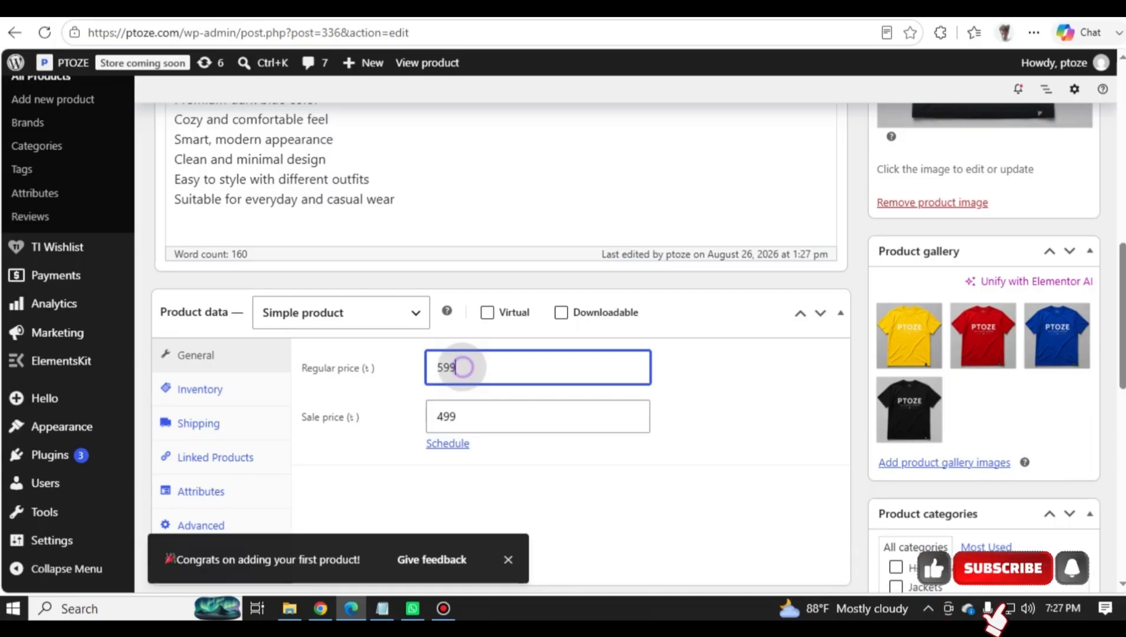
double_click(448, 367)
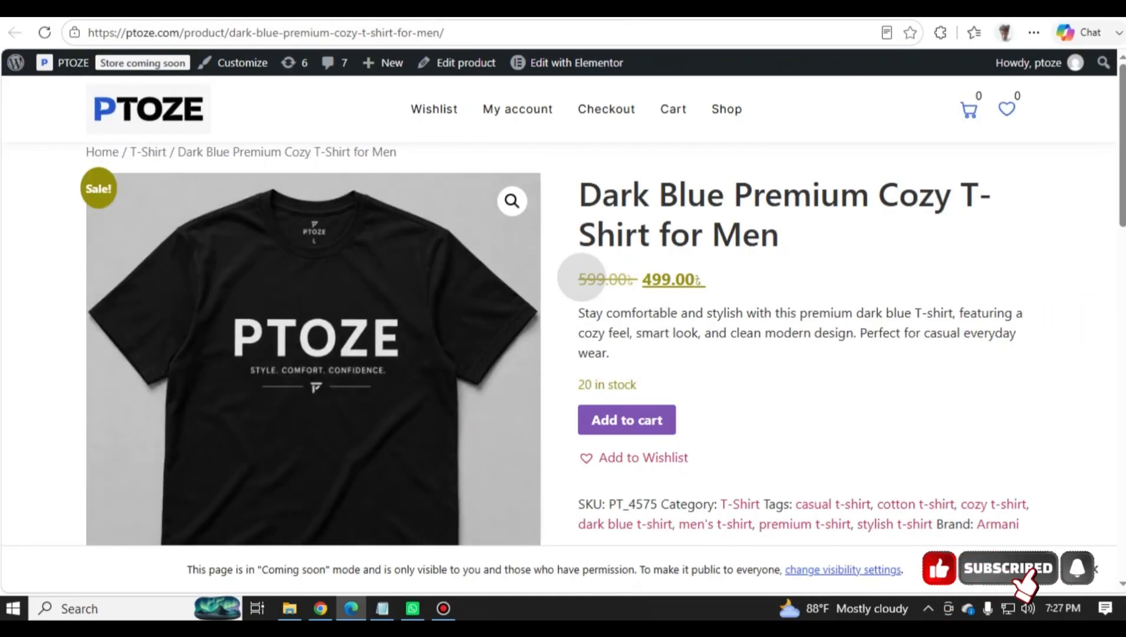
left_click_drag(573, 277, 602, 273)
left_click(573, 275)
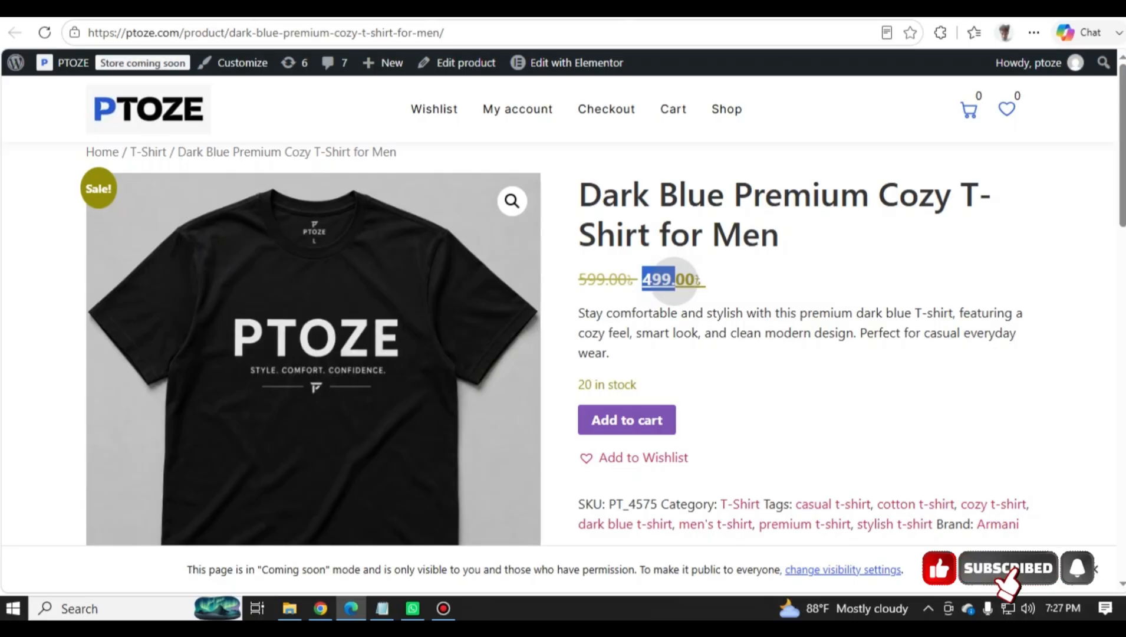
Step: Examine the stock quantity, SKU, category, tags, brand and gallery images on the live product page
scroll(669, 282, "down", 2)
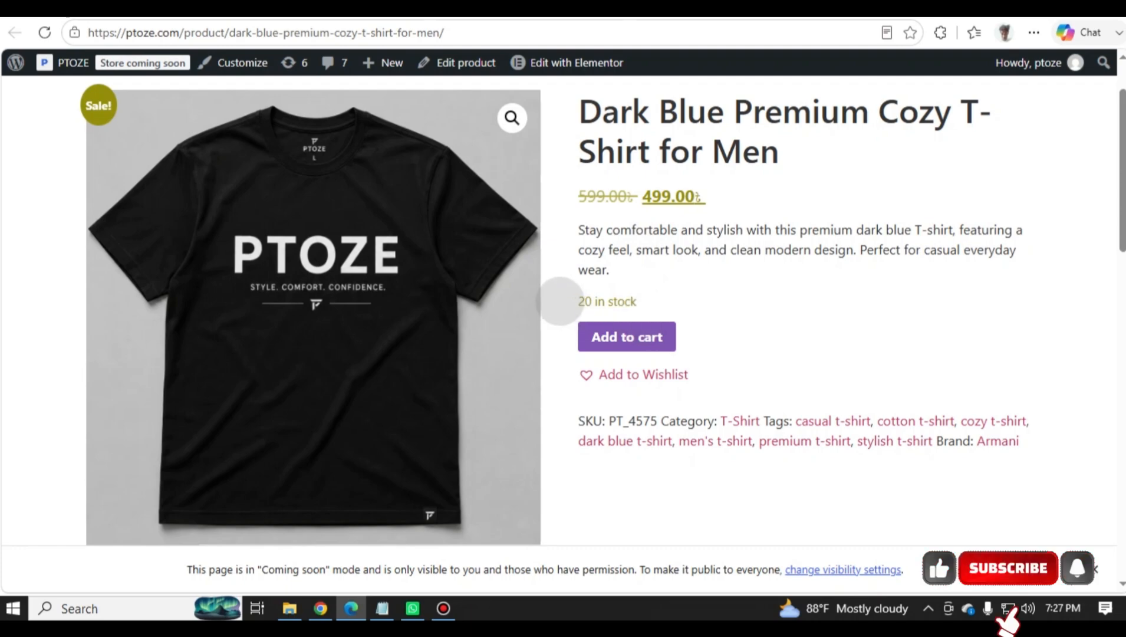
left_click_drag(578, 302, 623, 302)
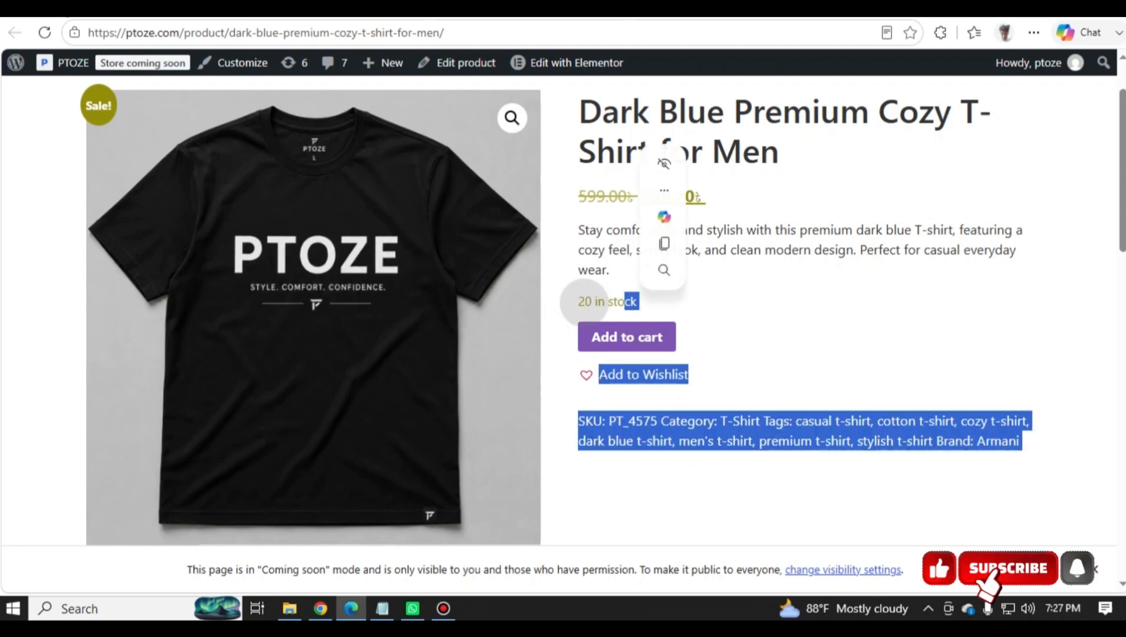
left_click(808, 314)
scroll(796, 327, "down", 3)
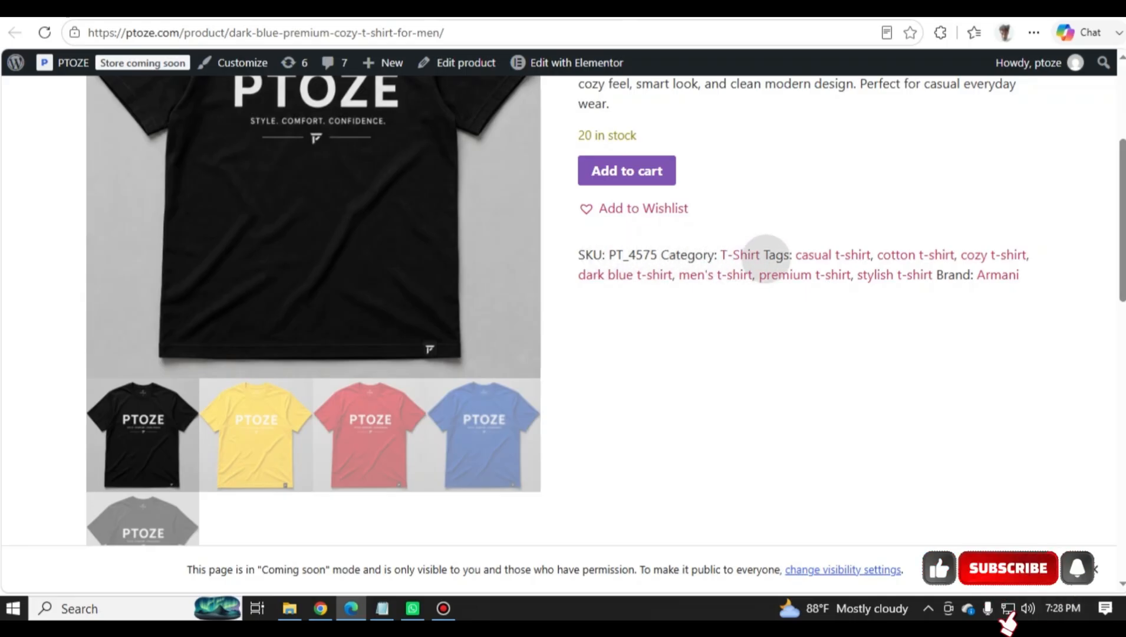
scroll(791, 378, "down", 3)
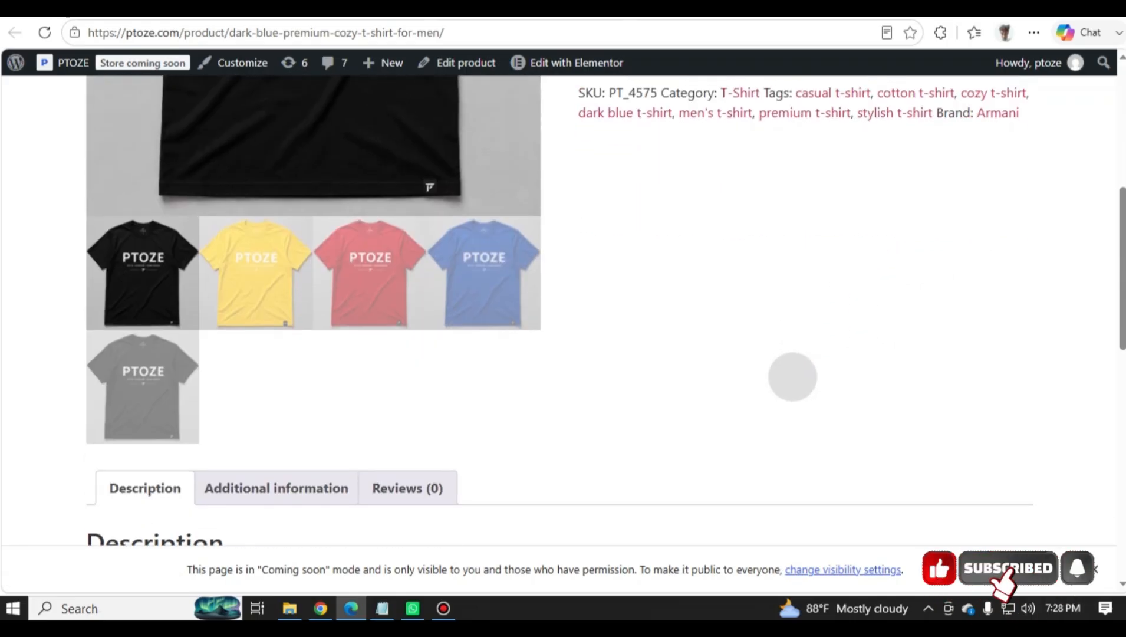